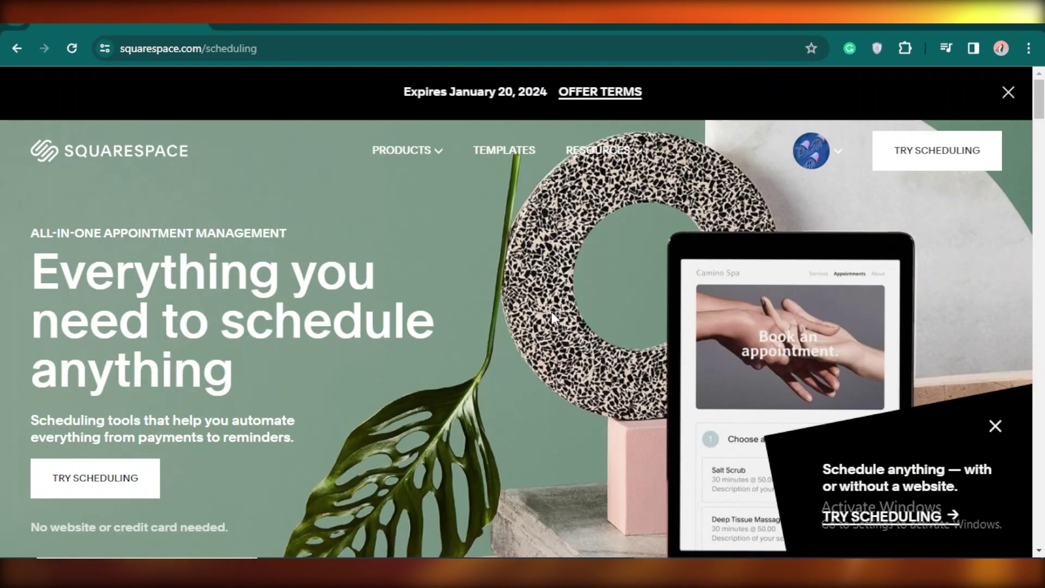
Read through the Scheduling page's introduction and its section on clients booking and rescheduling their own appointments
scroll(552, 318, "down", 2)
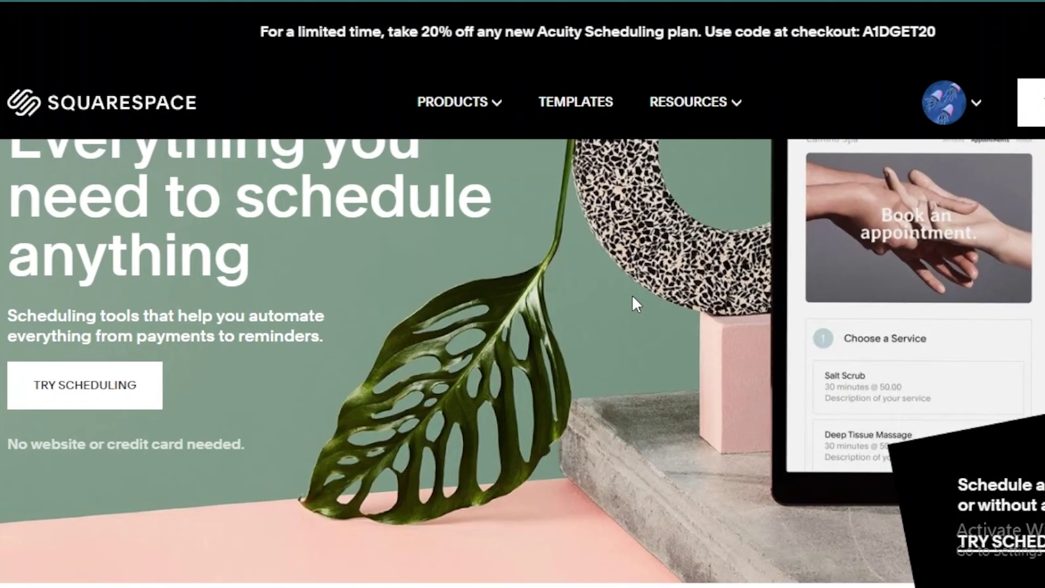
scroll(632, 295, "down", 1)
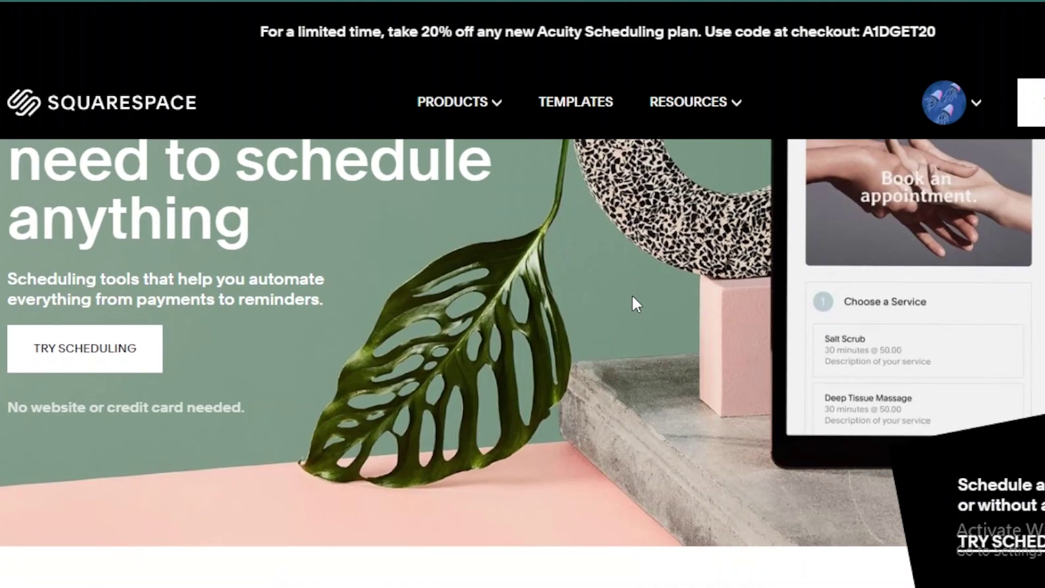
scroll(632, 295, "down", 4)
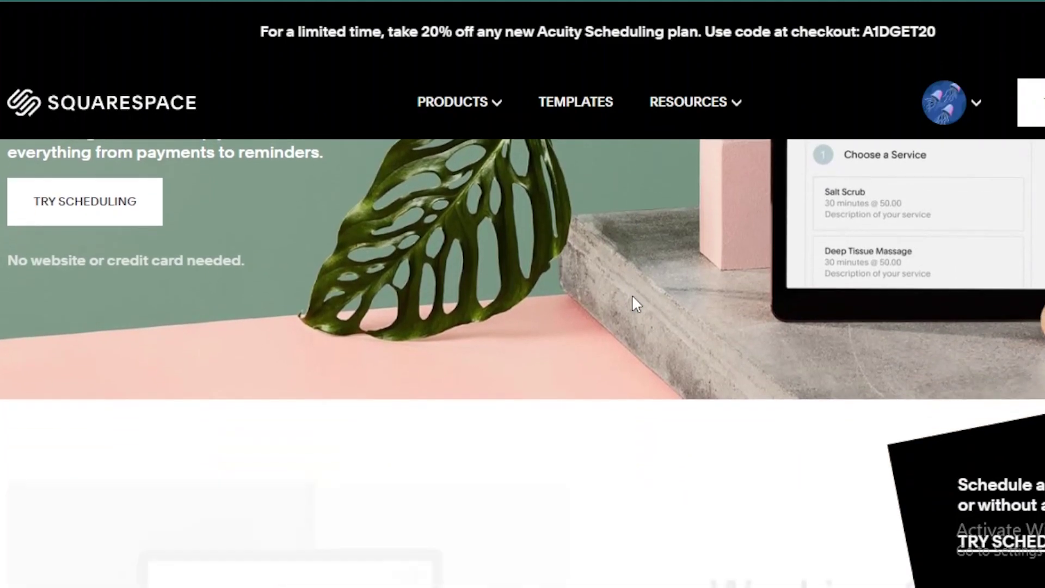
scroll(632, 295, "down", 3)
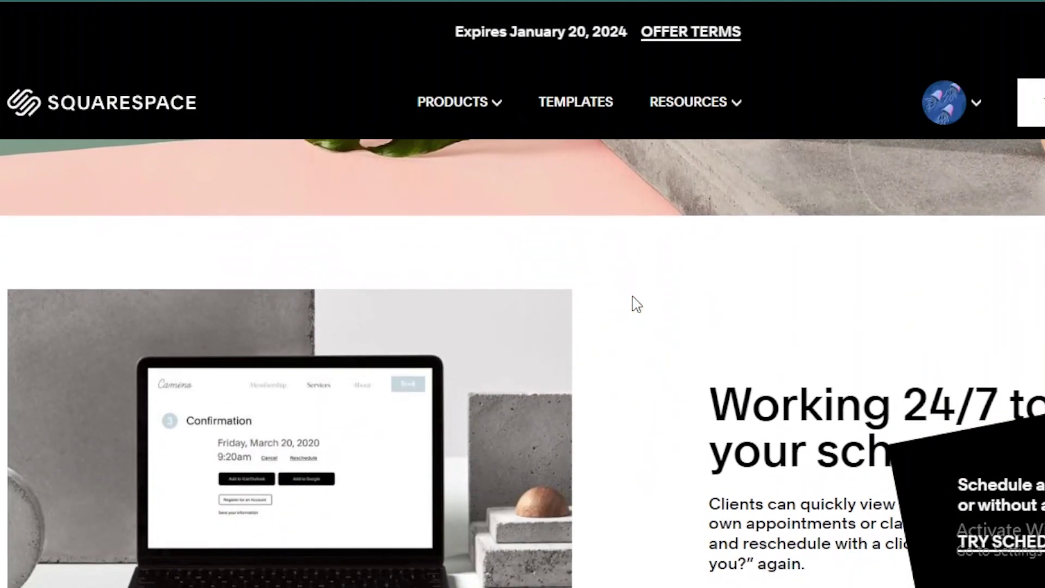
scroll(633, 296, "down", 5)
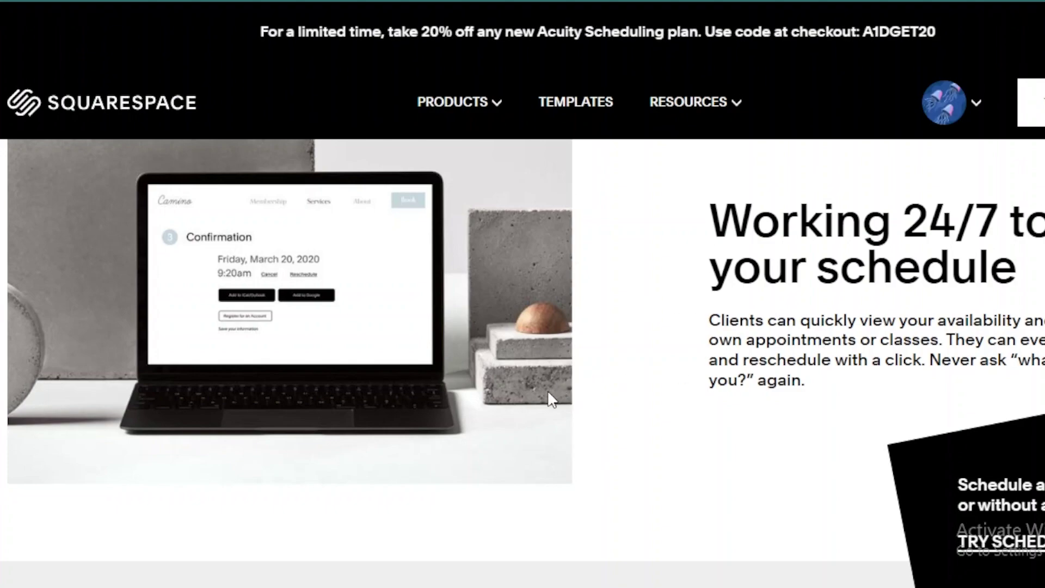
Examine the feature overview covering promoting availability, staying organized, saving time and getting paid
scroll(547, 390, "down", 9)
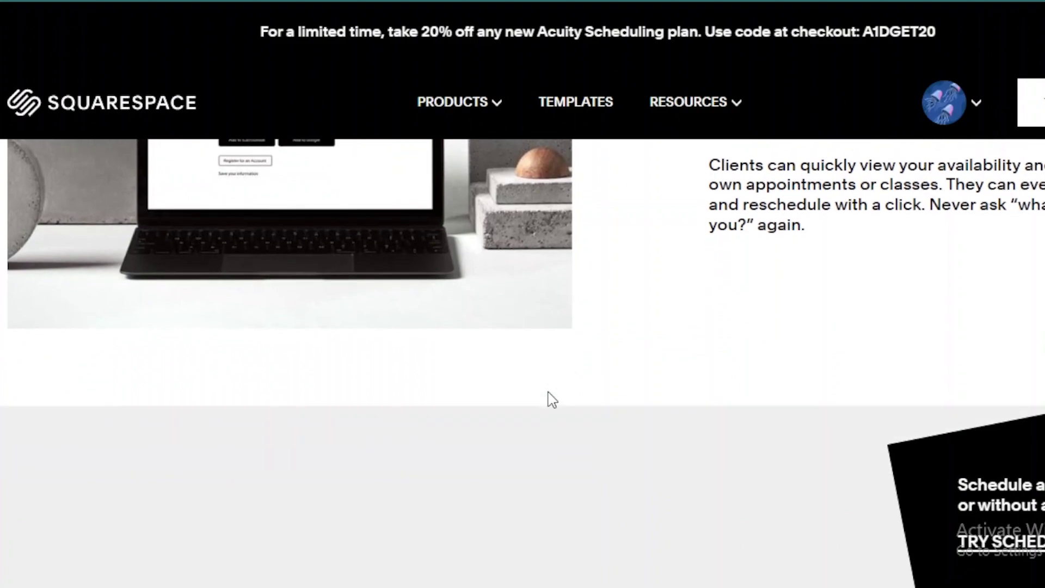
scroll(547, 389, "down", 3)
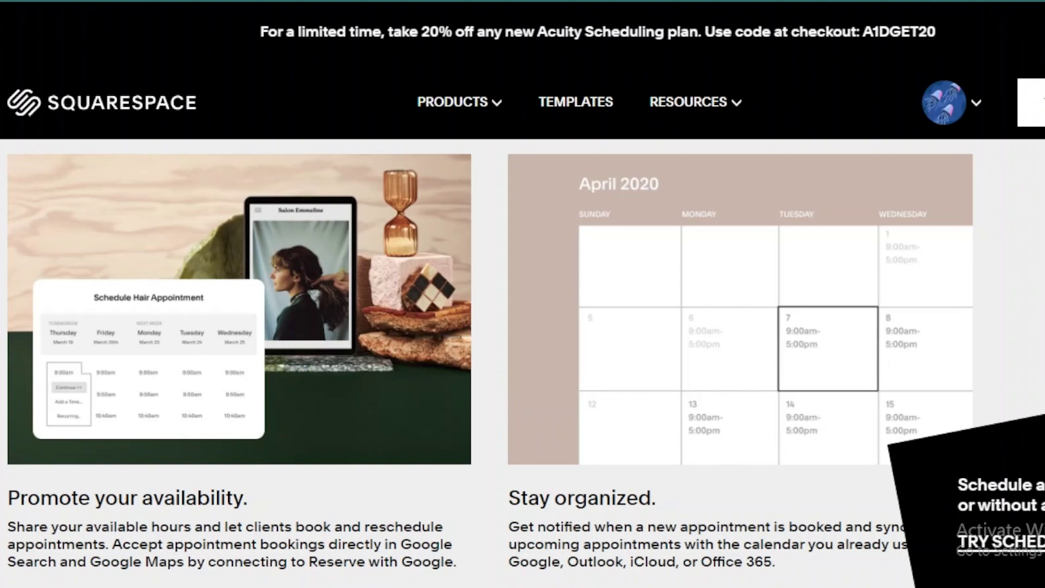
left_click_drag(1044, 507, 961, 484)
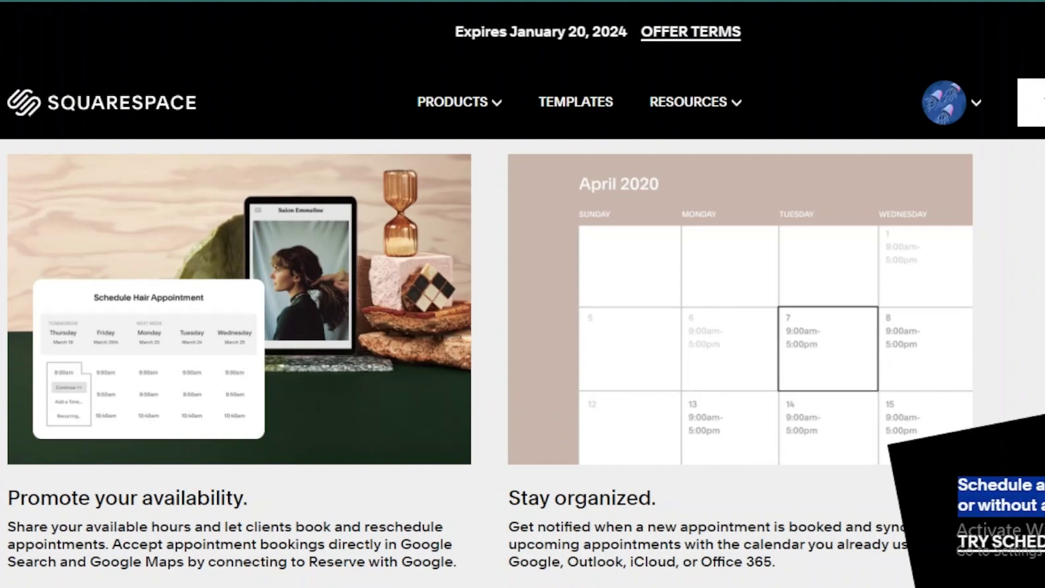
scroll(490, 353, "down", 6)
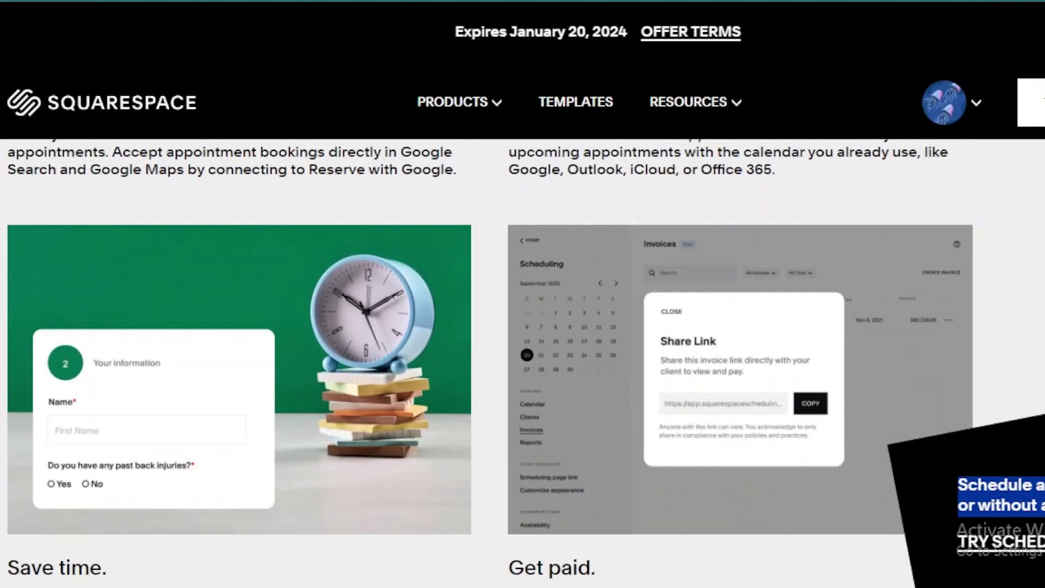
scroll(489, 354, "down", 4)
scroll(490, 354, "up", 1)
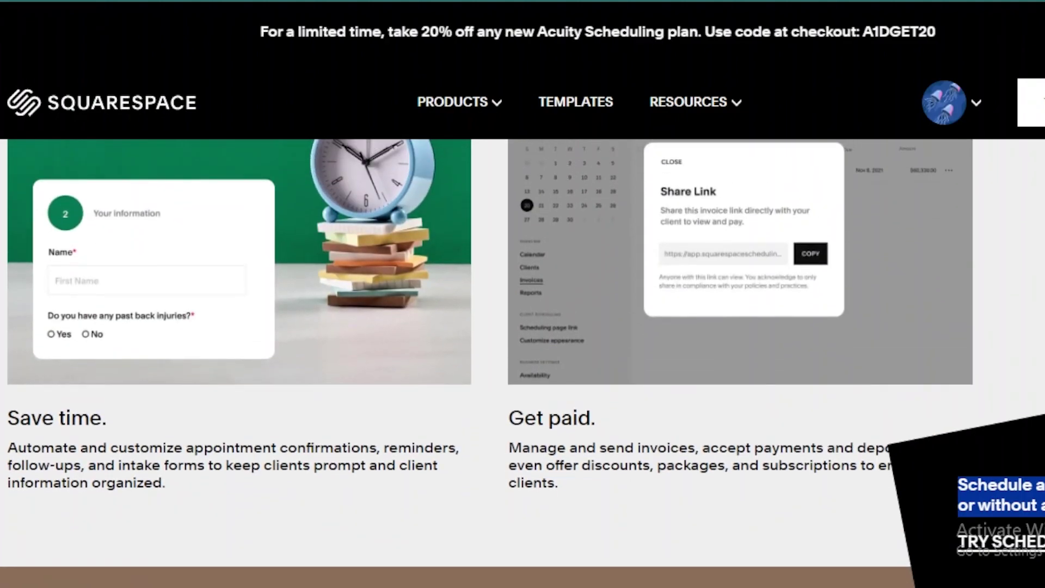
scroll(490, 354, "up", 1)
scroll(490, 354, "down", 1)
scroll(490, 354, "up", 1)
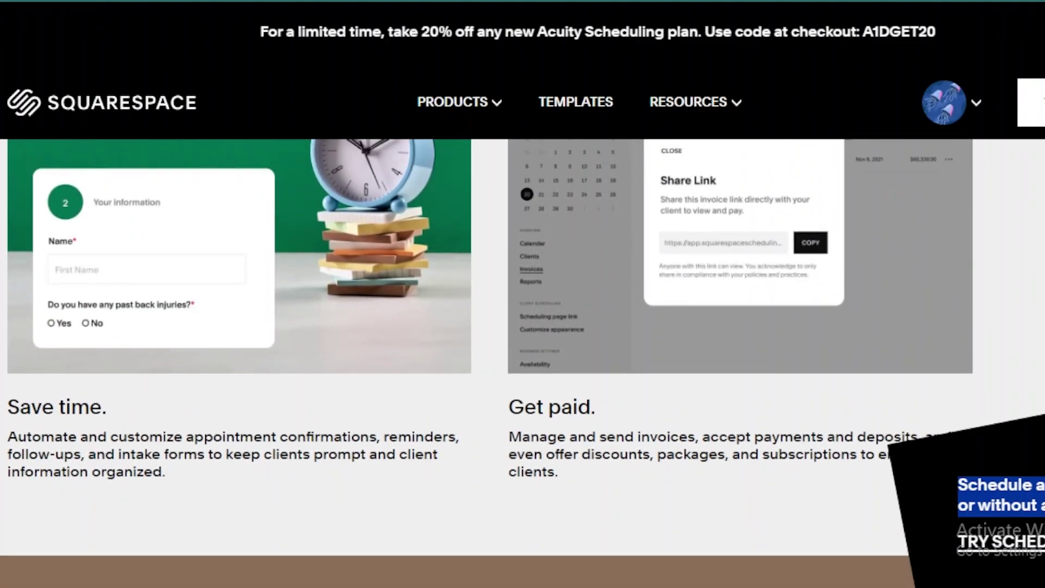
scroll(489, 354, "down", 1)
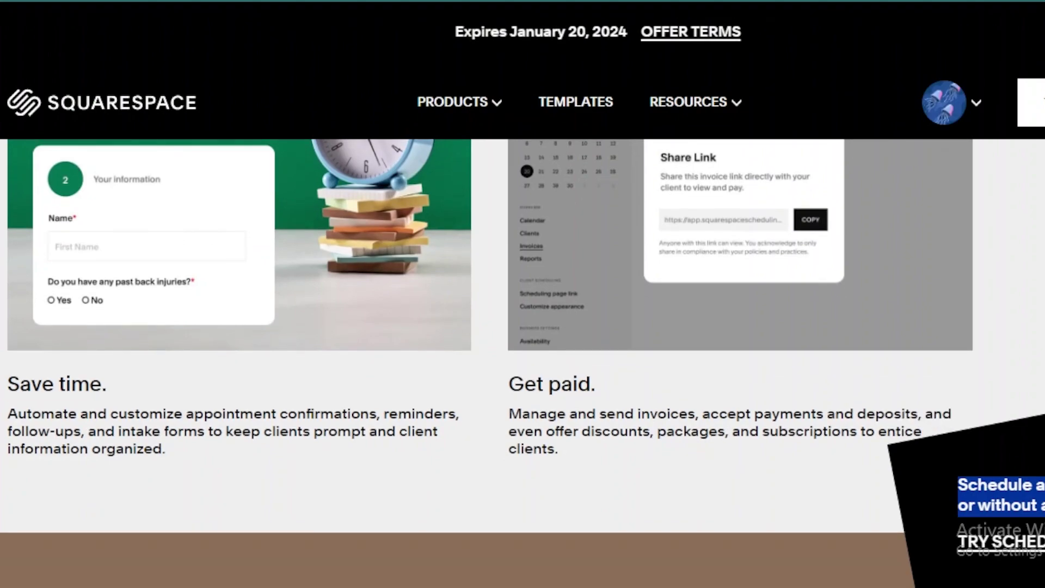
scroll(490, 354, "up", 1)
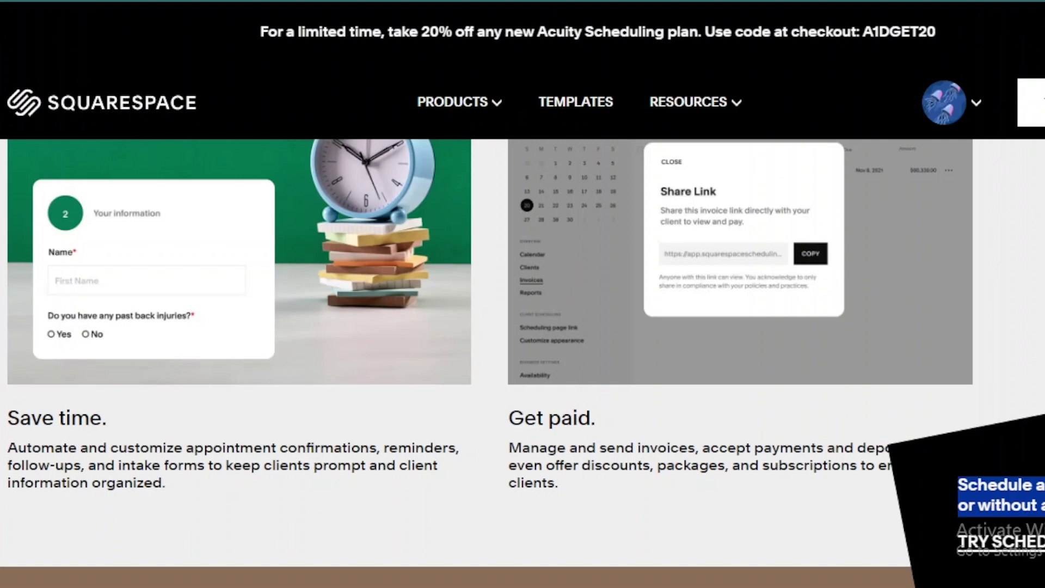
Read the Customized communication and Calendar coordination descriptions in the "Tools for every business" section
scroll(490, 354, "down", 8)
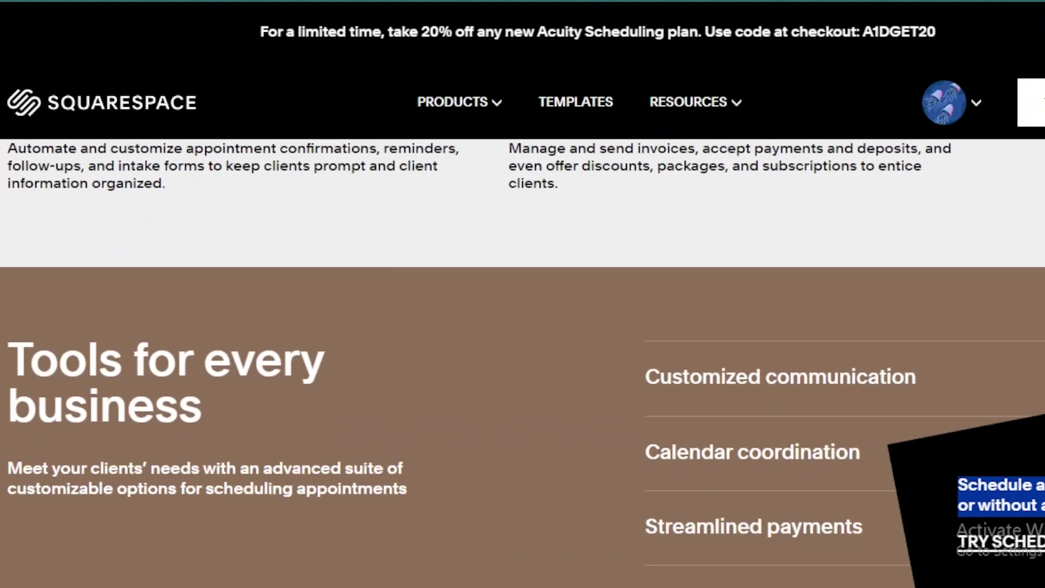
scroll(490, 354, "down", 1)
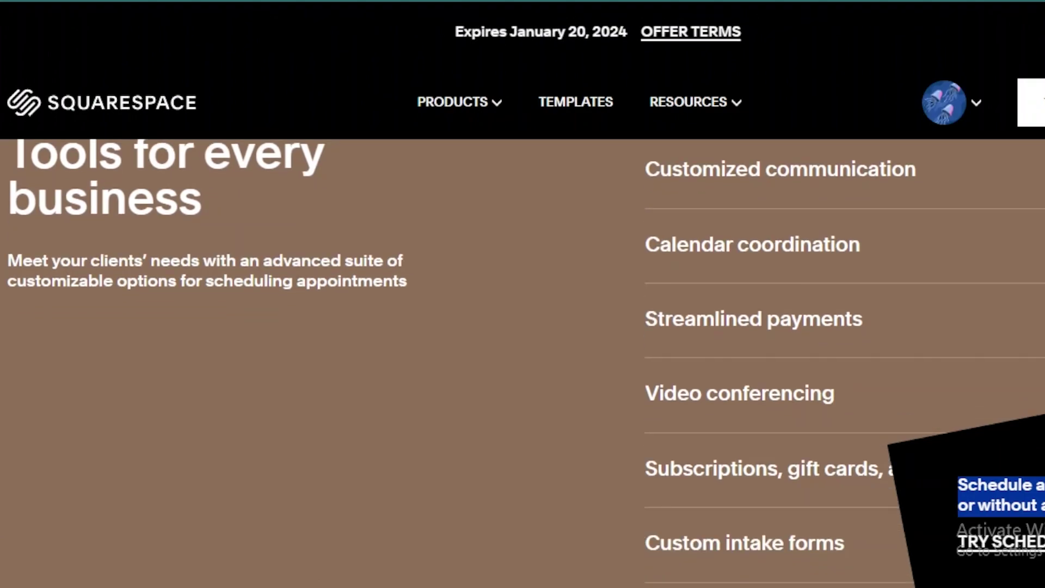
scroll(523, 359, "down", 1)
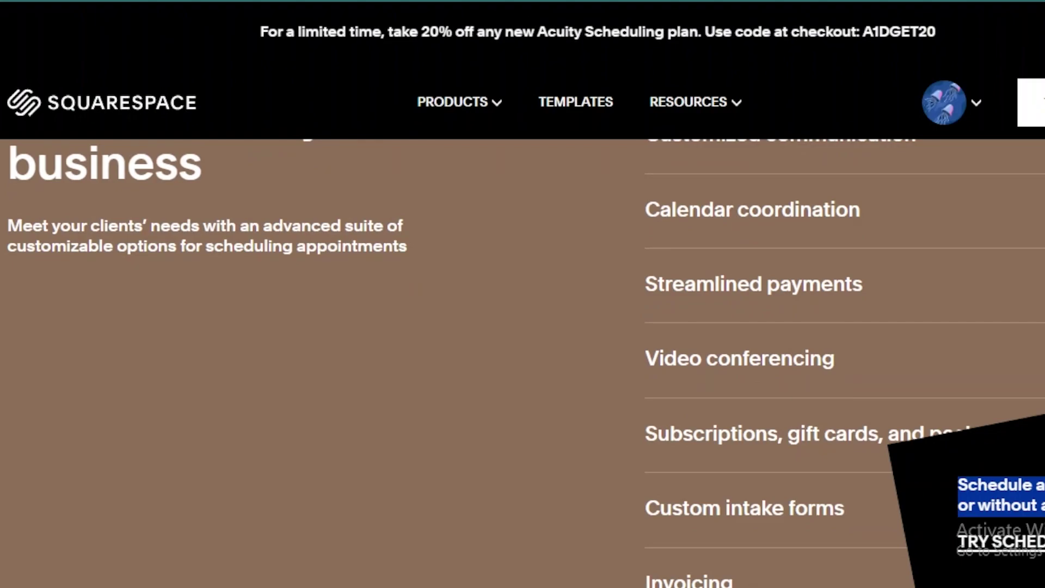
scroll(523, 359, "up", 4)
scroll(523, 359, "down", 2)
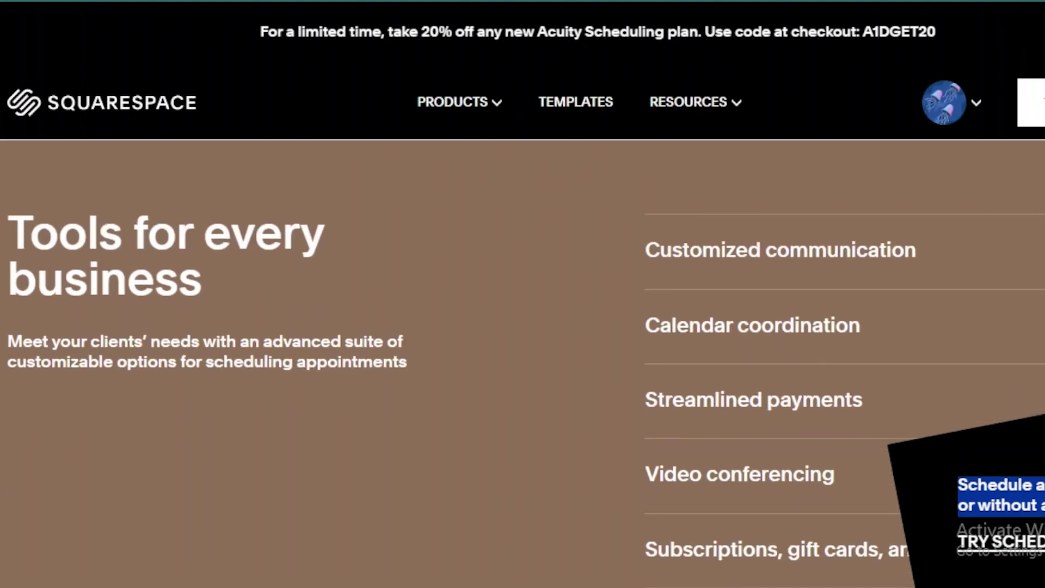
left_click(1035, 251)
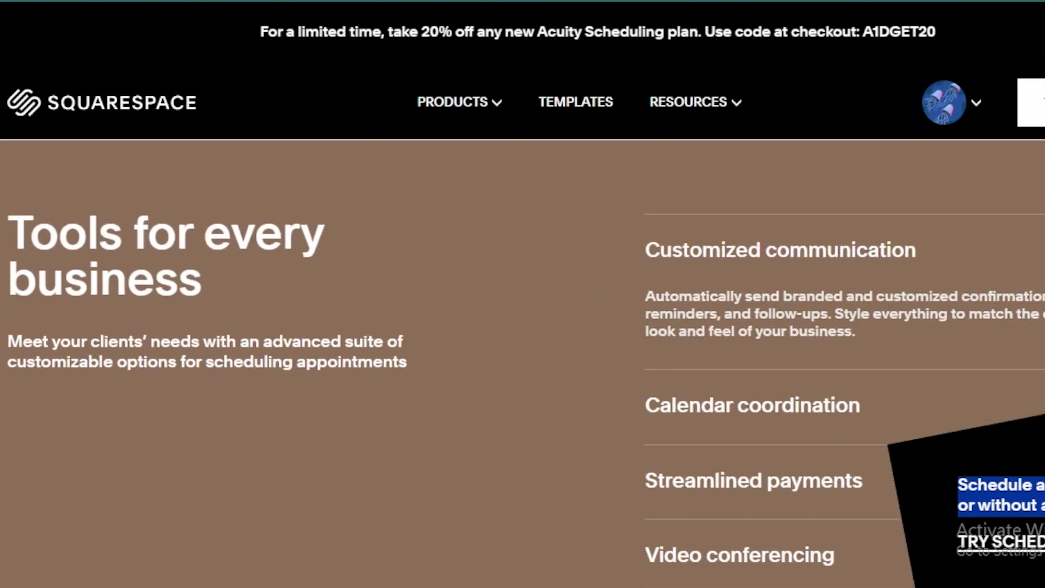
left_click(1035, 250)
left_click(959, 349)
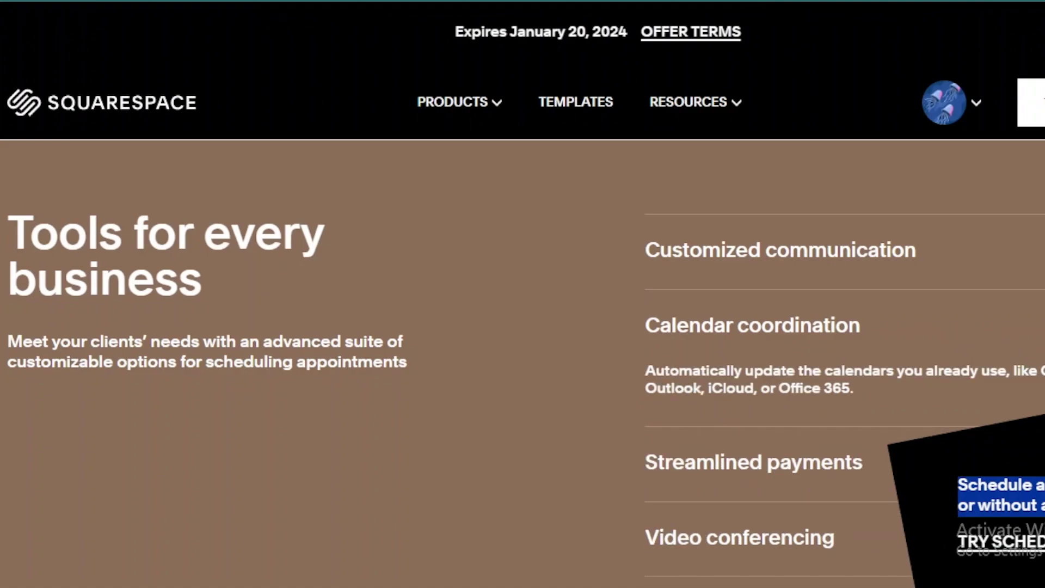
Expand the Streamlined payments, Video conferencing, Custom intake forms and Invoicing entries to read their descriptions
scroll(523, 363, "down", 3)
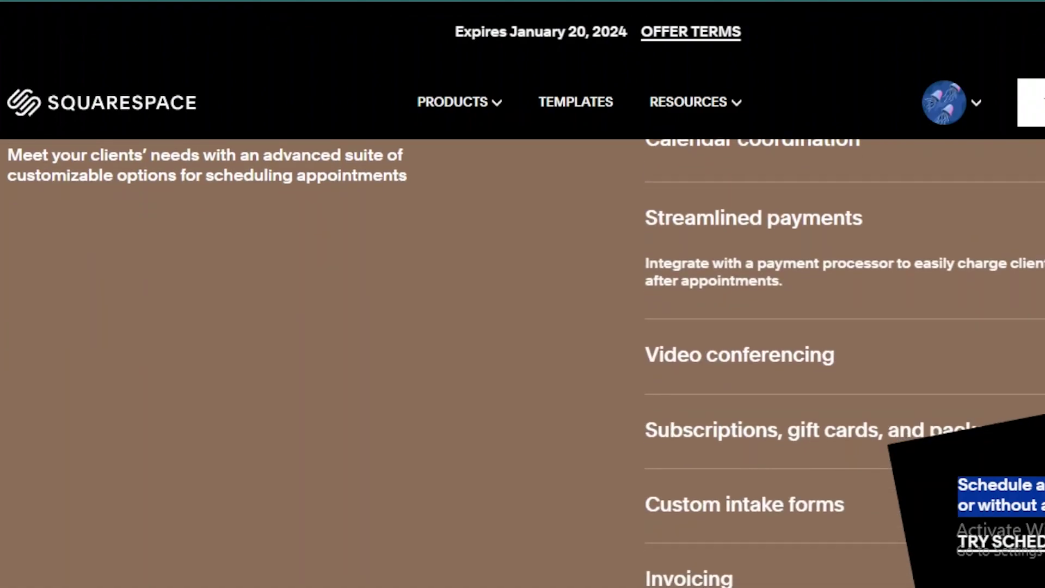
left_click(1005, 343)
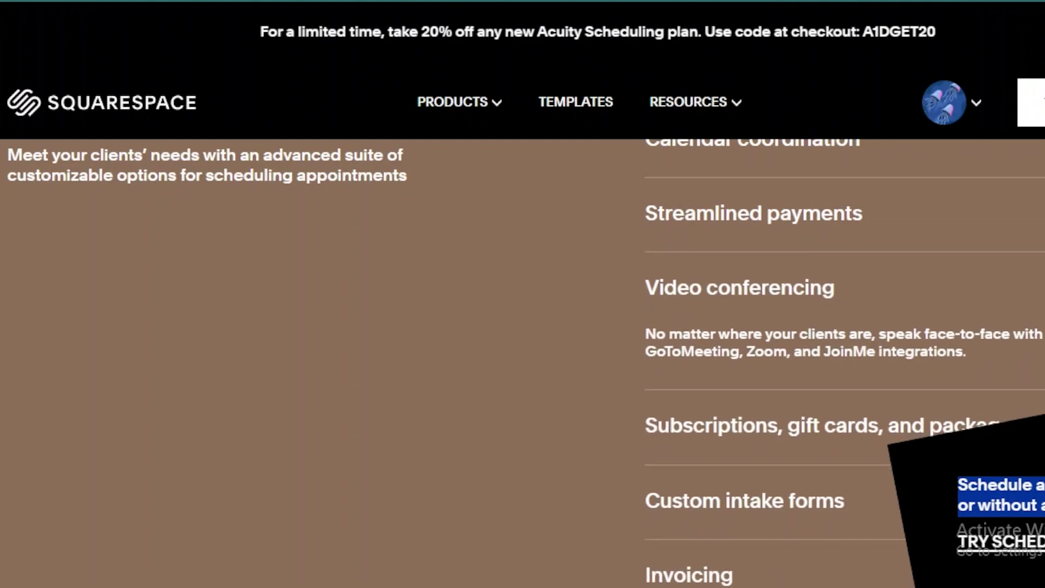
scroll(523, 363, "down", 3)
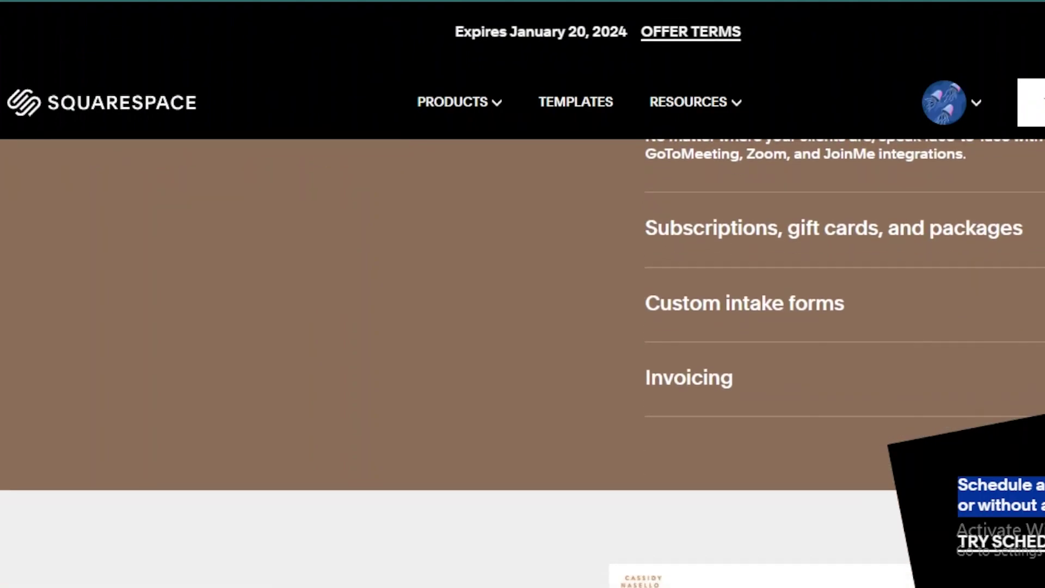
left_click(994, 303)
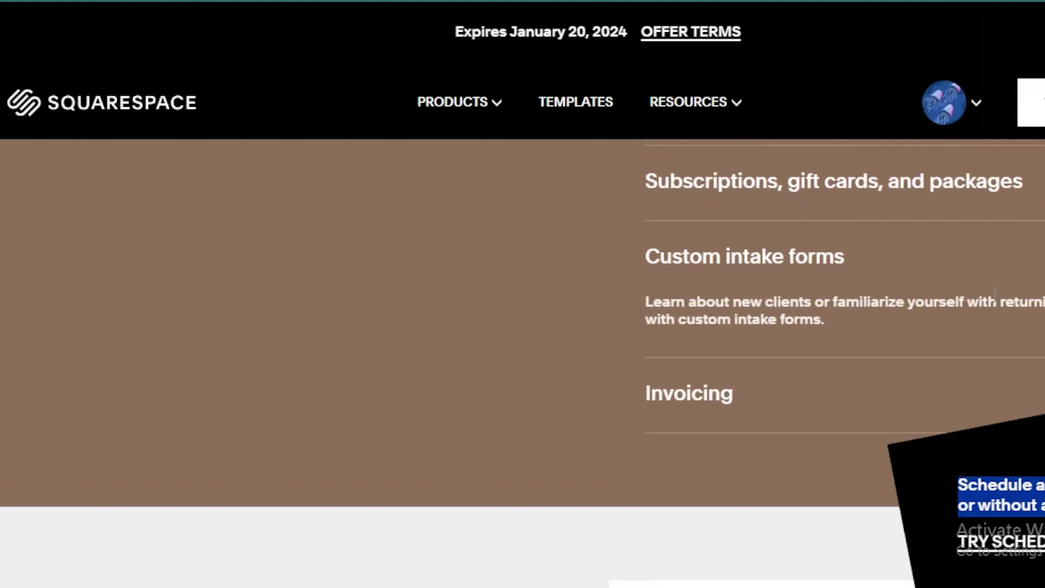
left_click(835, 406)
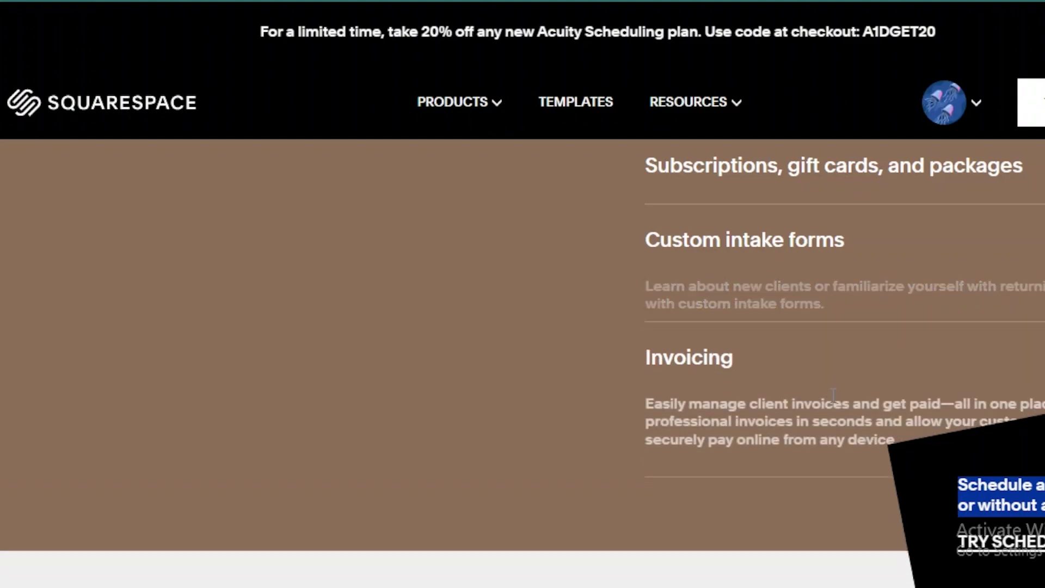
left_click(783, 504)
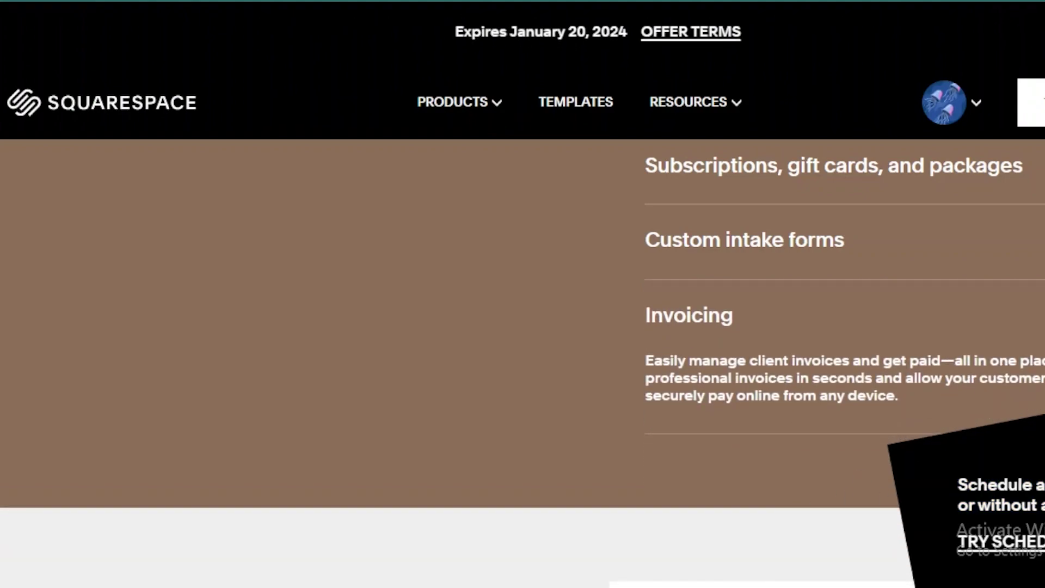
Review the customer testimonial and the third-party integrations in the Apps section
scroll(523, 363, "down", 10)
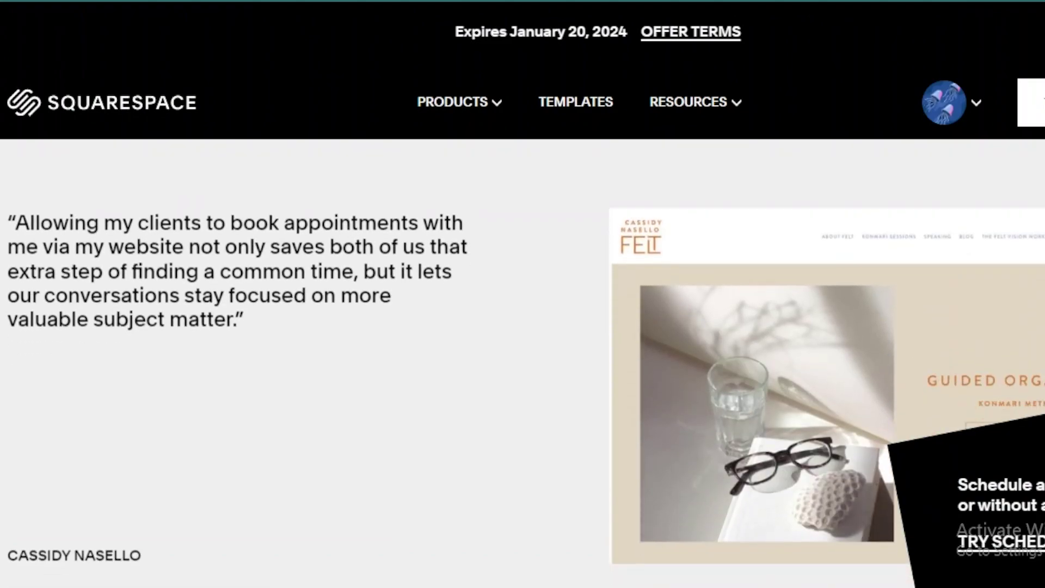
scroll(522, 363, "up", 5)
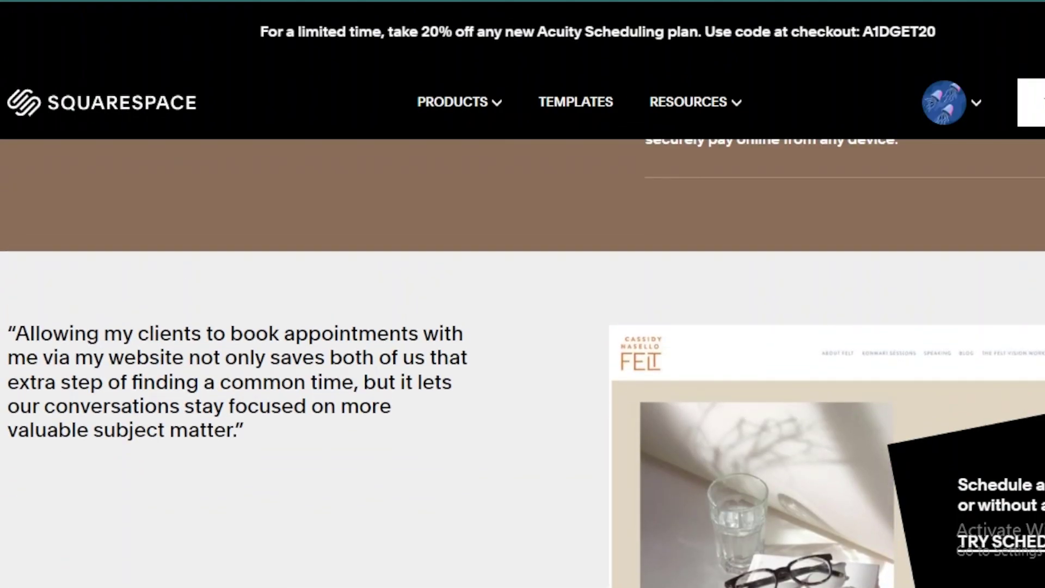
scroll(522, 363, "up", 1)
scroll(523, 363, "down", 3)
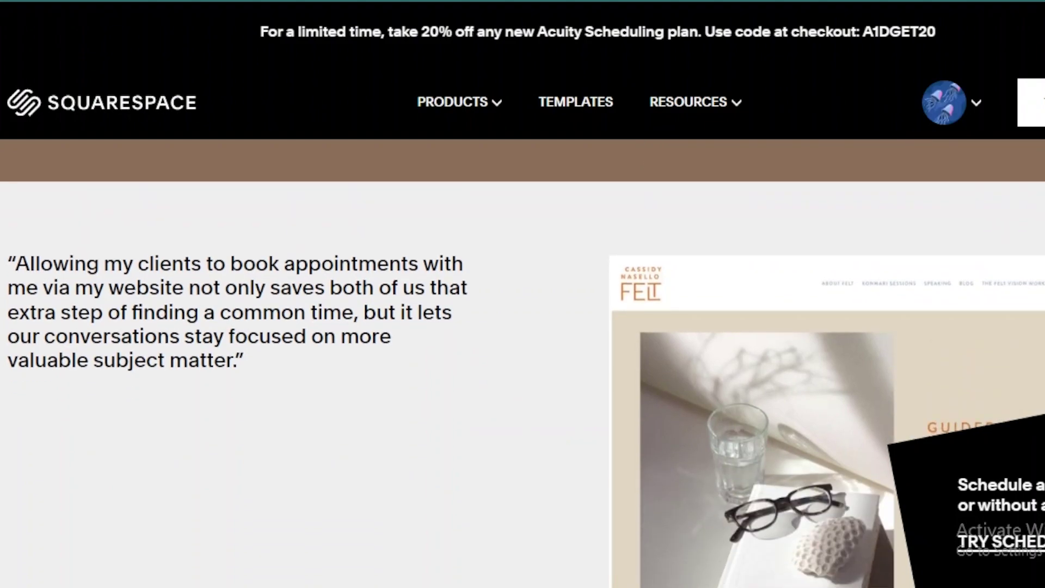
scroll(522, 363, "down", 1)
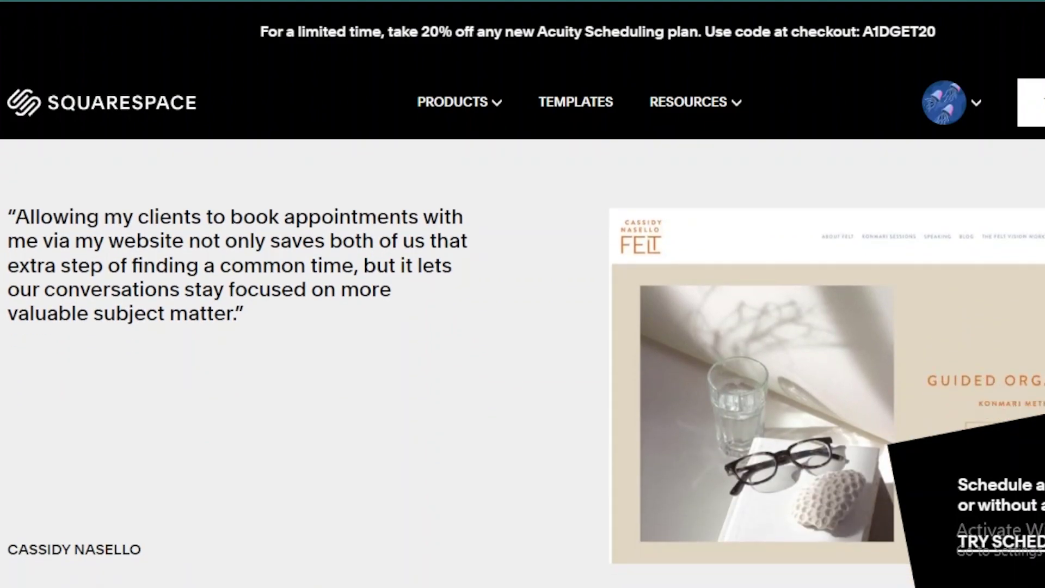
scroll(522, 363, "down", 6)
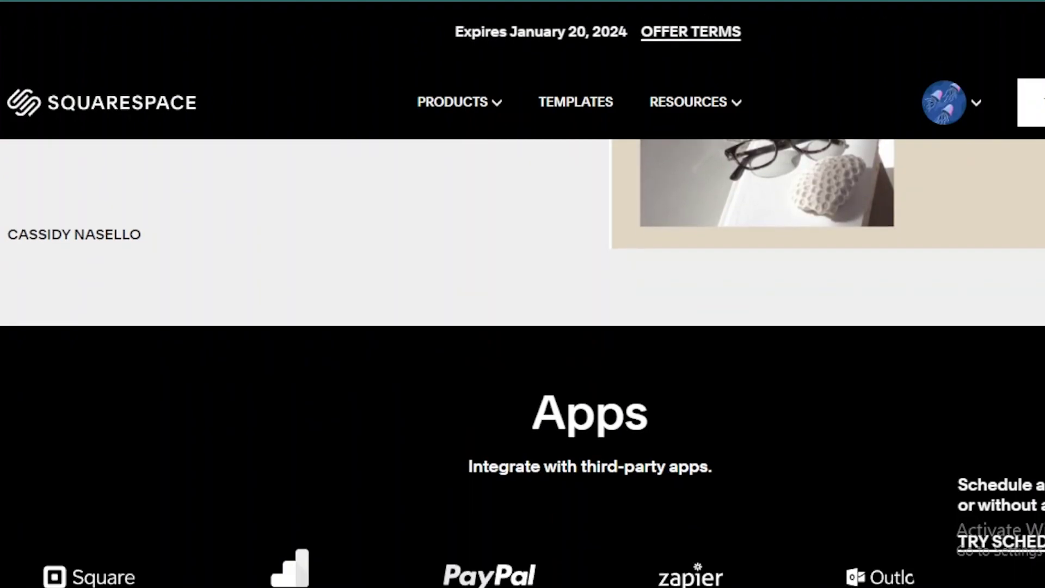
scroll(522, 363, "down", 3)
scroll(1033, 316, "down", 3)
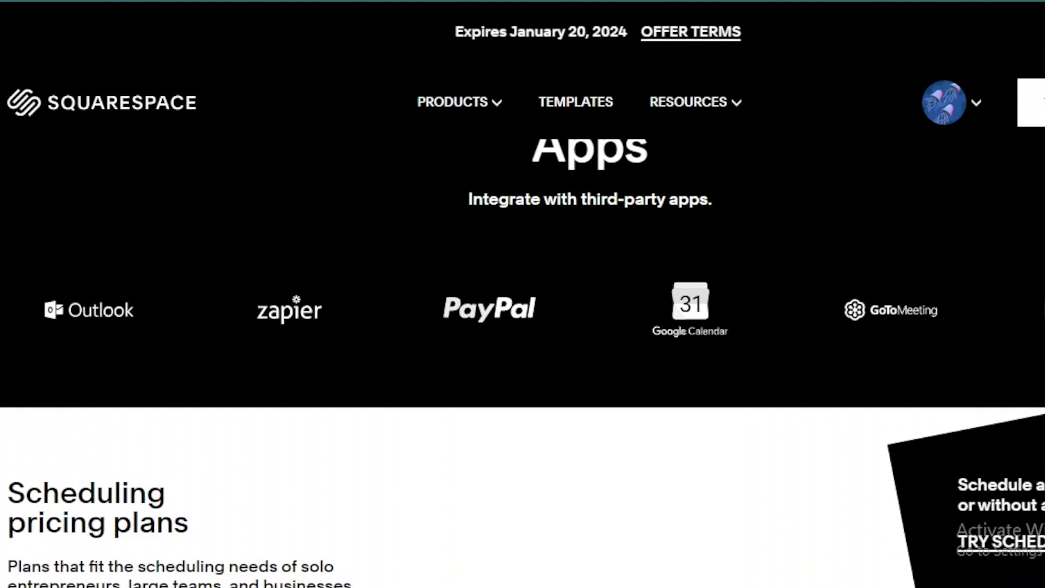
Examine the annual Scheduling pricing plans and compare the features included in the Emerging and Growing plans
scroll(522, 326, "down", 7)
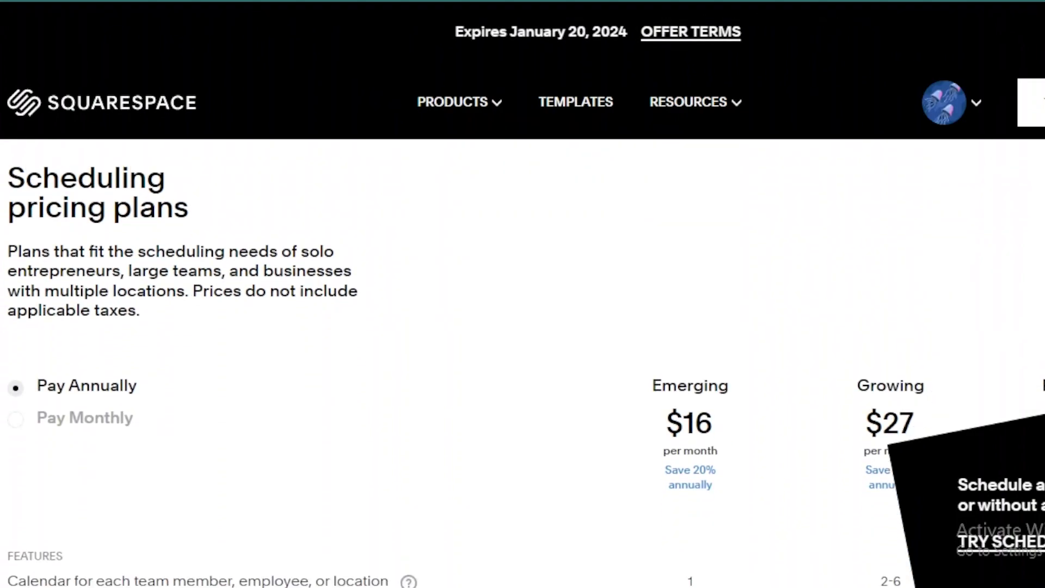
scroll(522, 363, "down", 1)
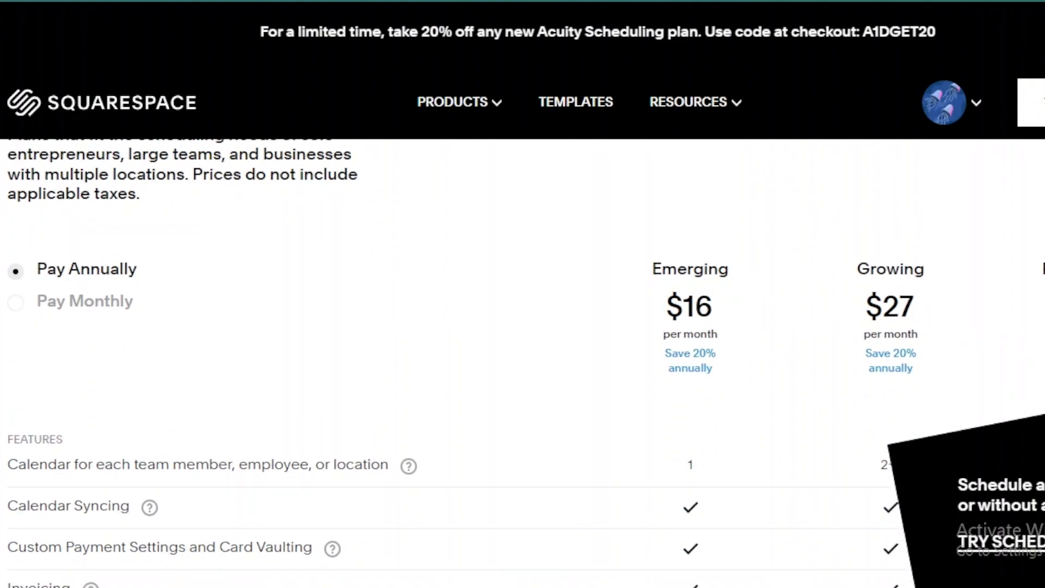
scroll(522, 363, "up", 4)
scroll(522, 363, "down", 4)
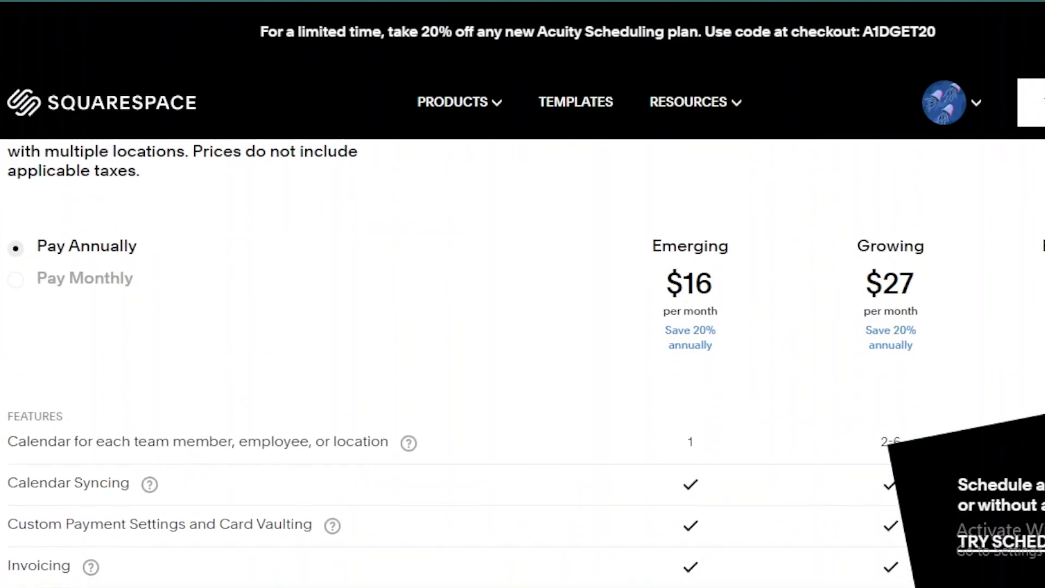
scroll(523, 363, "down", 1)
scroll(522, 363, "up", 1)
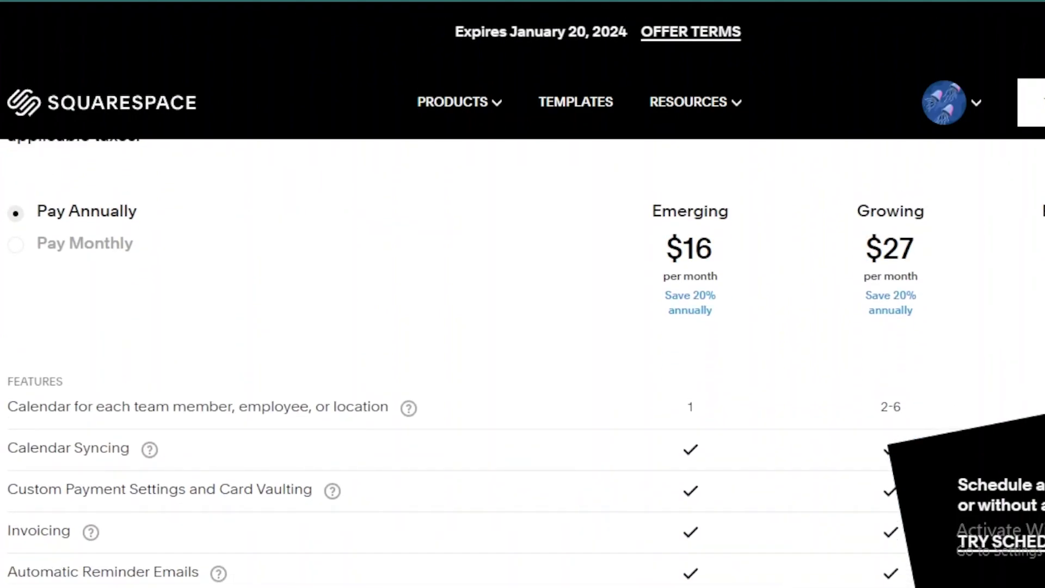
Read through the pricing table's feature rows from Calendar for each team member to HIPAA (BAA), comparing Emerging with Growing
scroll(522, 363, "down", 1)
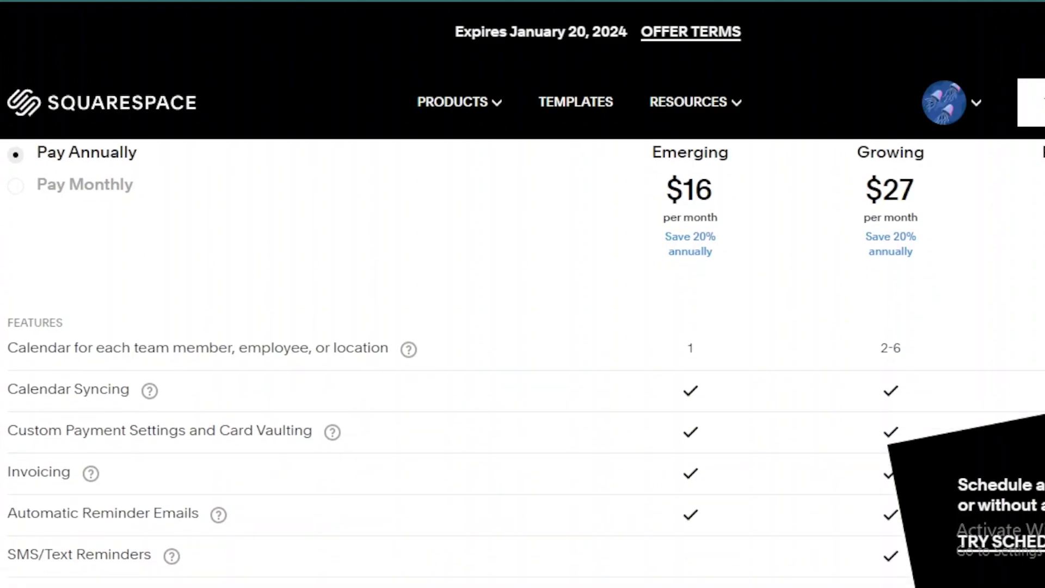
scroll(523, 363, "up", 1)
scroll(522, 363, "down", 3)
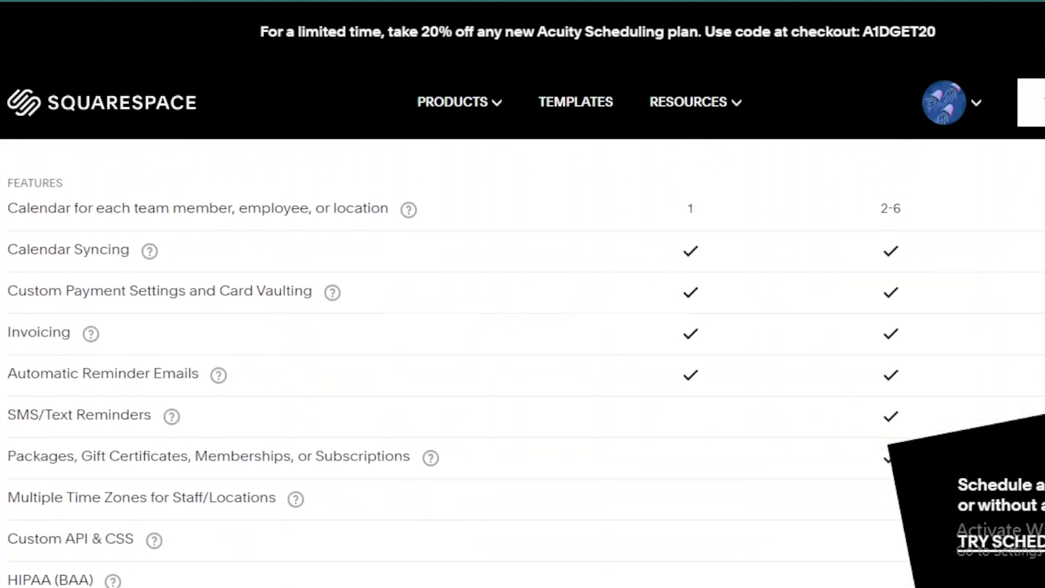
scroll(523, 363, "up", 5)
scroll(523, 363, "down", 5)
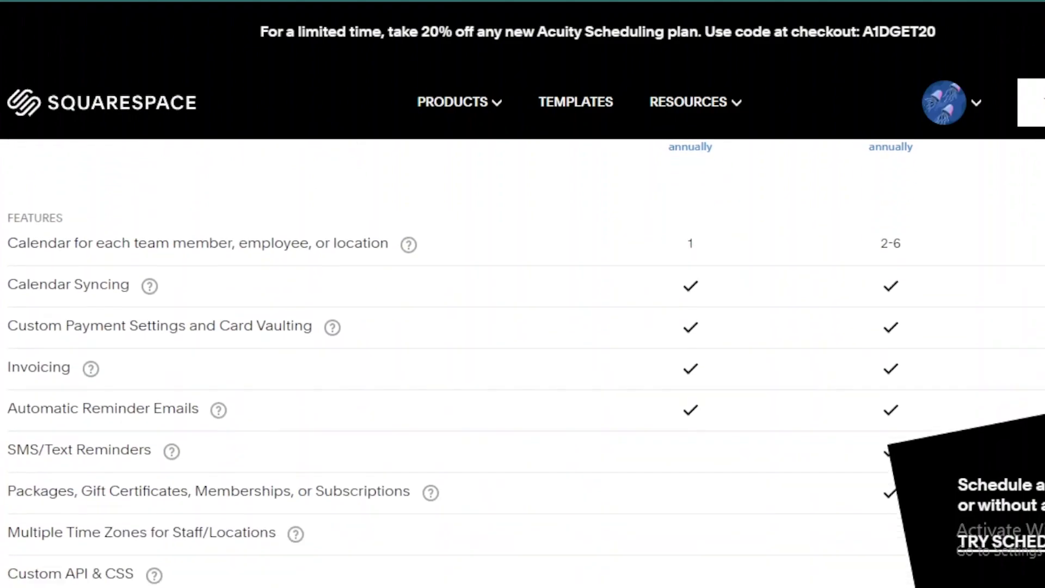
scroll(523, 363, "up", 2)
scroll(522, 363, "down", 1)
scroll(523, 383, "down", 1)
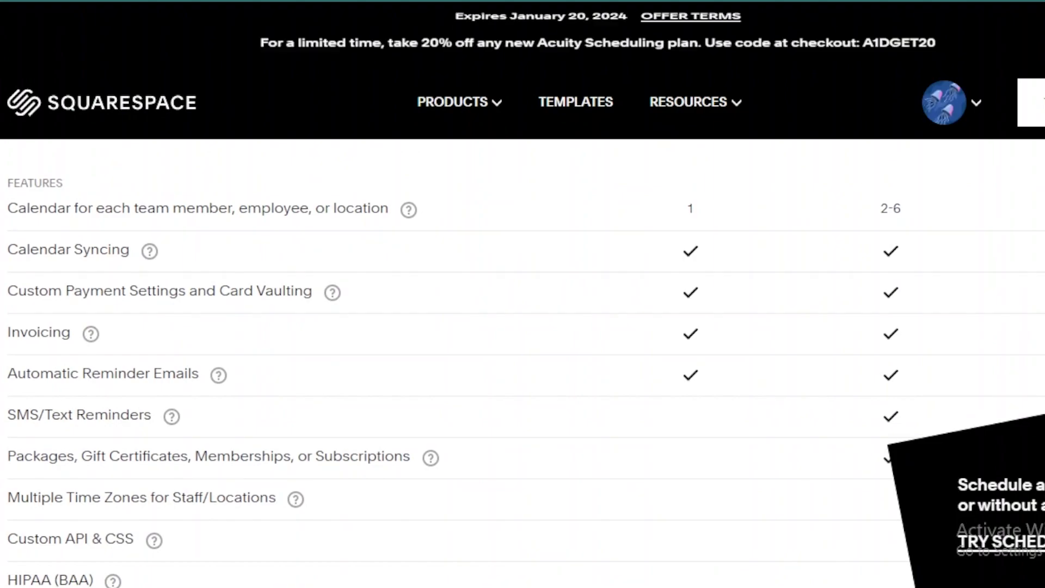
scroll(522, 363, "down", 1)
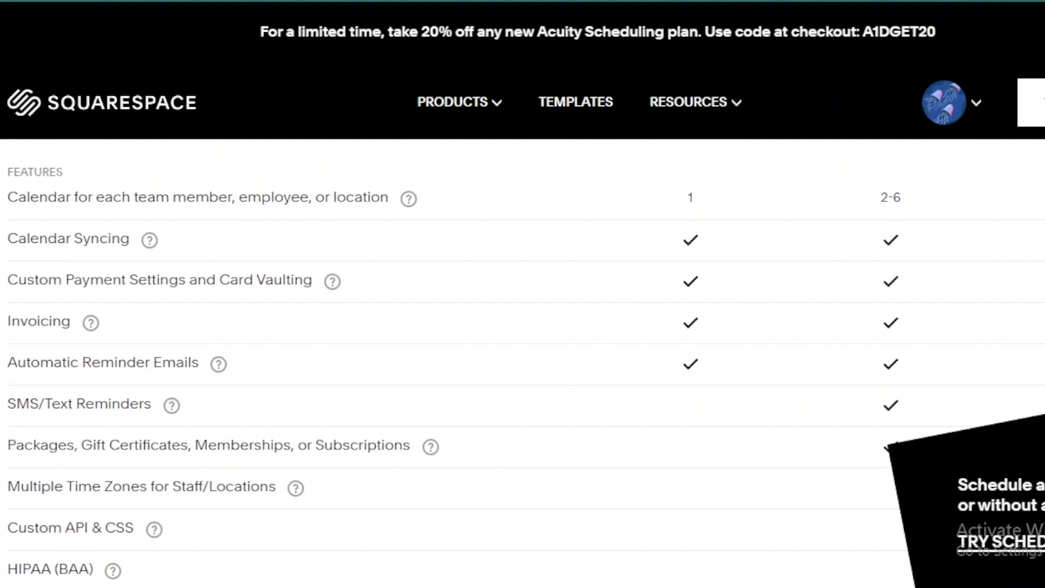
scroll(523, 381, "down", 4)
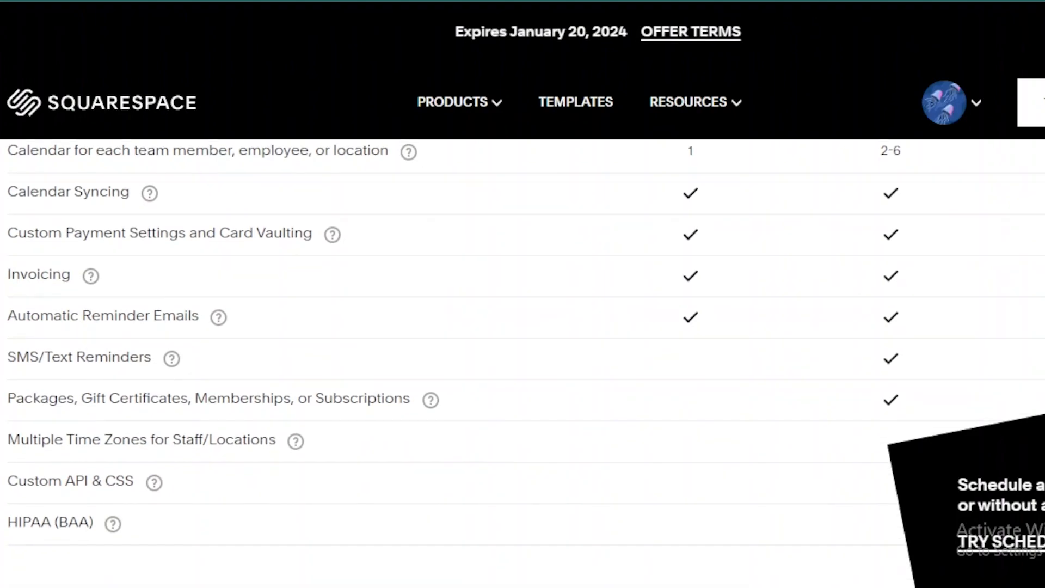
scroll(522, 342, "down", 2)
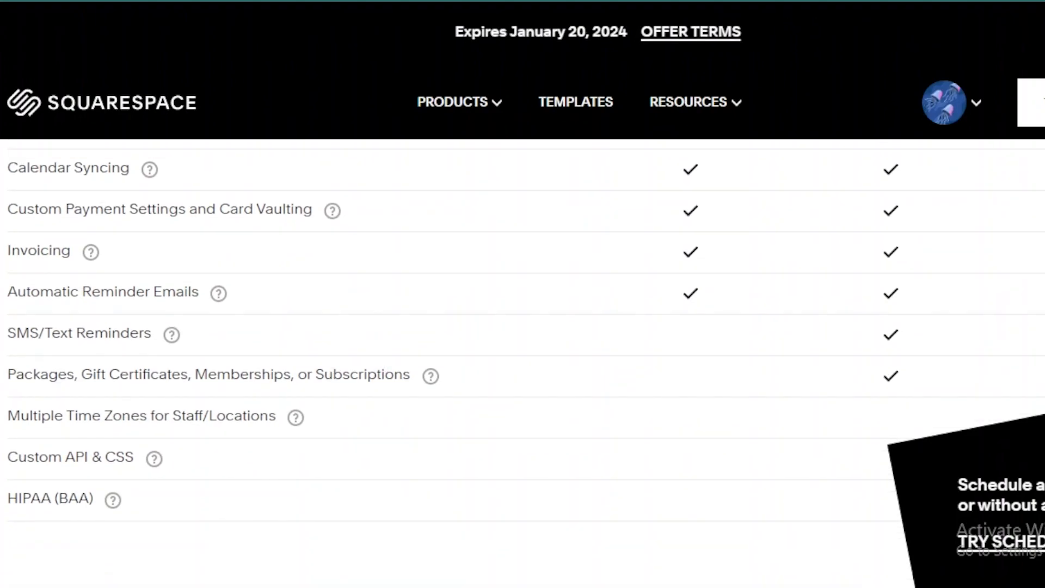
scroll(523, 363, "down", 5)
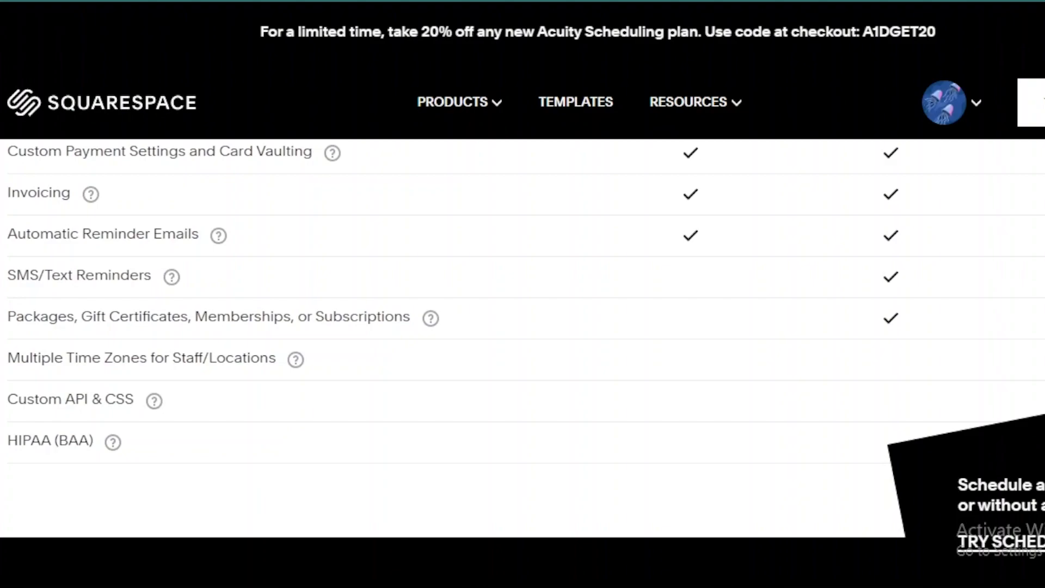
scroll(523, 338, "down", 3)
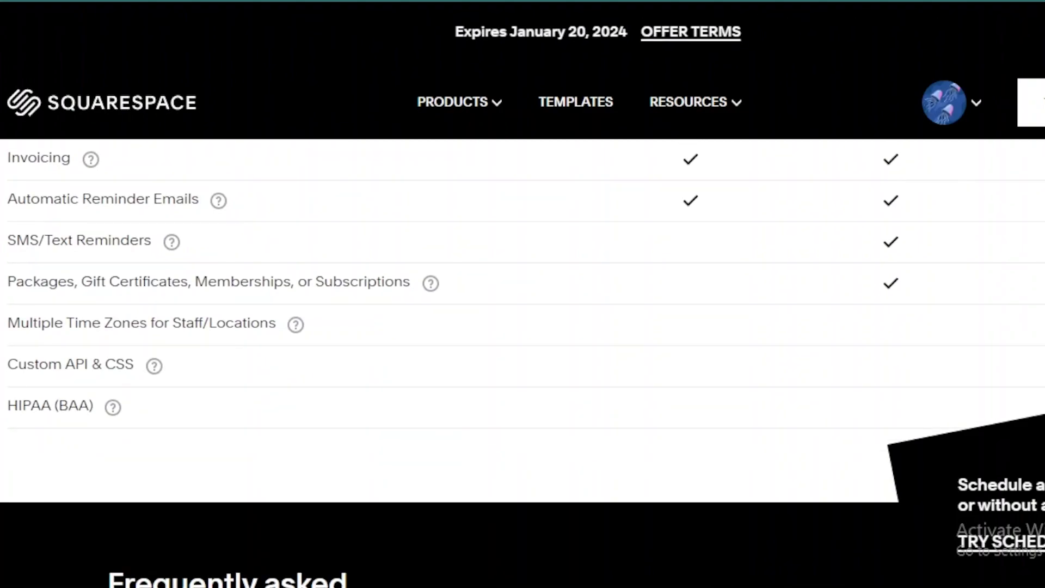
scroll(522, 338, "down", 4)
scroll(523, 338, "down", 1)
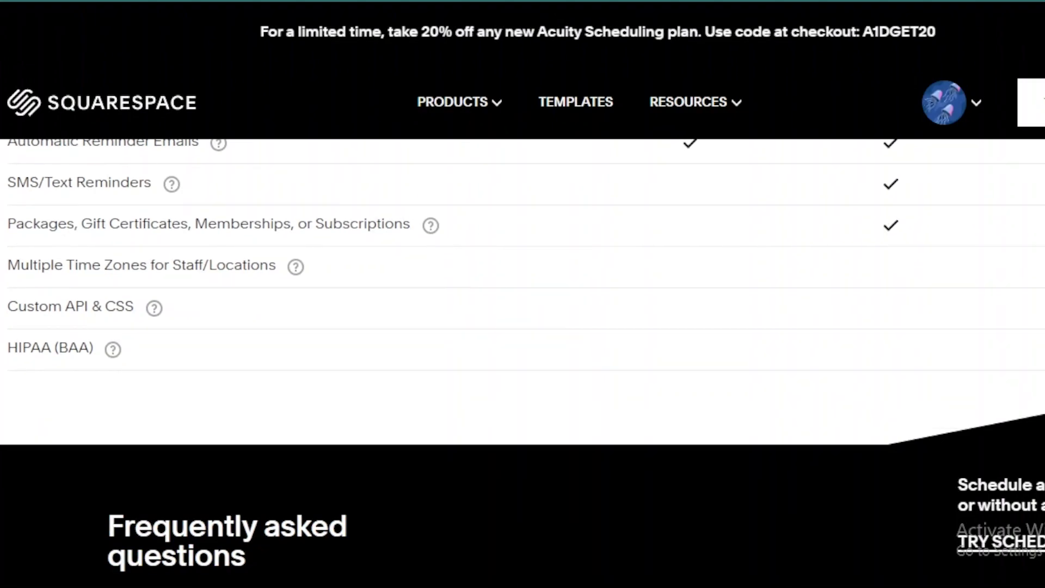
Review the pricing overview again and view the introductory section at the start of the Scheduling product page
scroll(523, 338, "up", 15)
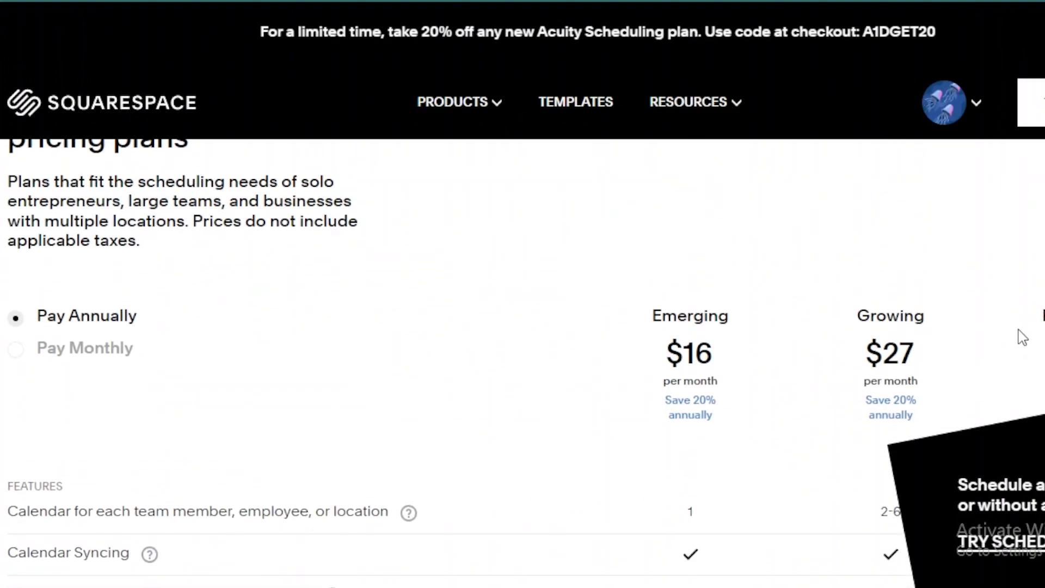
scroll(522, 338, "up", 8)
scroll(522, 338, "down", 4)
scroll(523, 337, "up", 20)
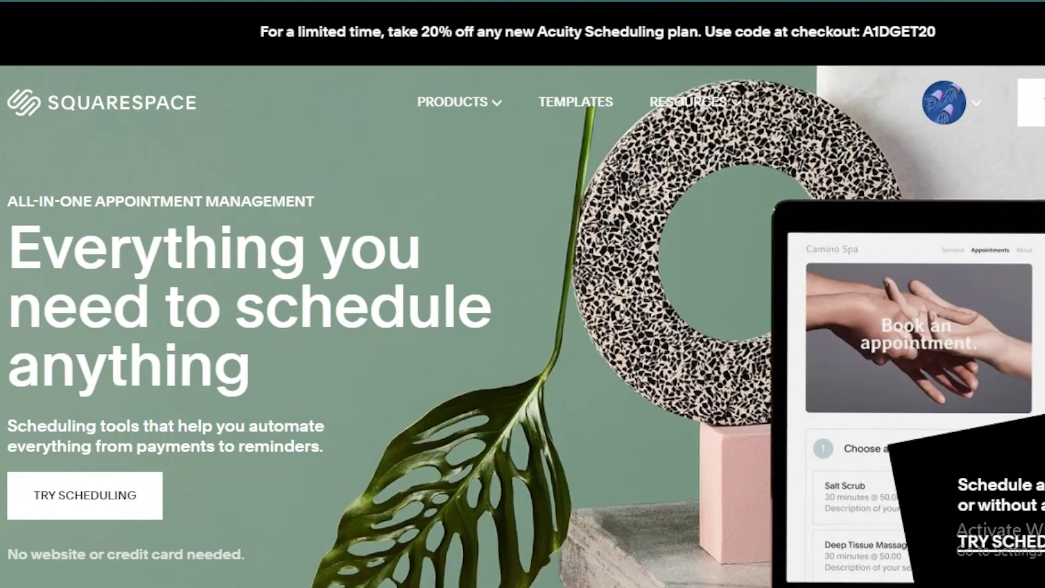
scroll(522, 327, "down", 1)
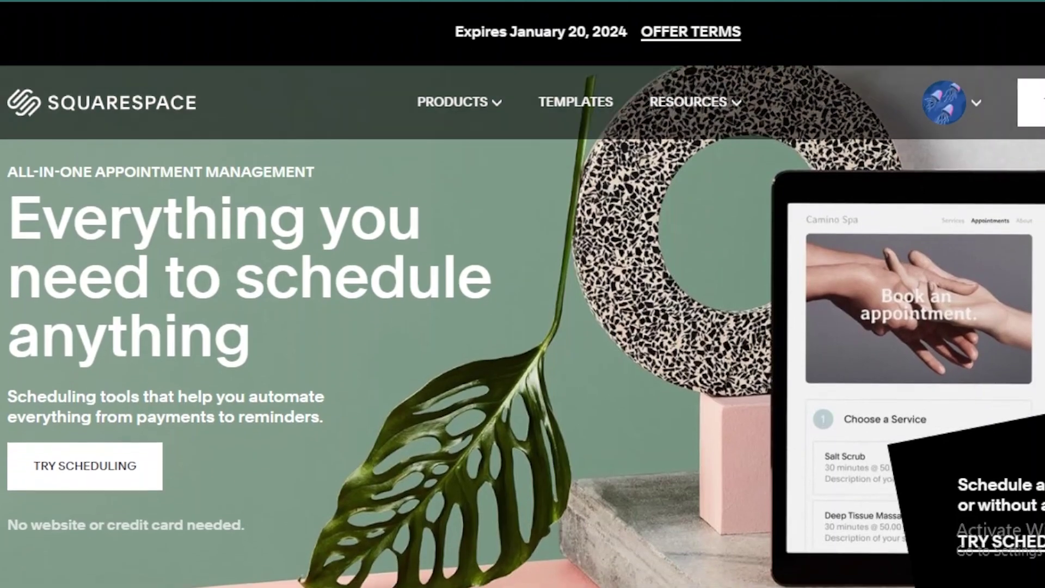
scroll(523, 359, "down", 1)
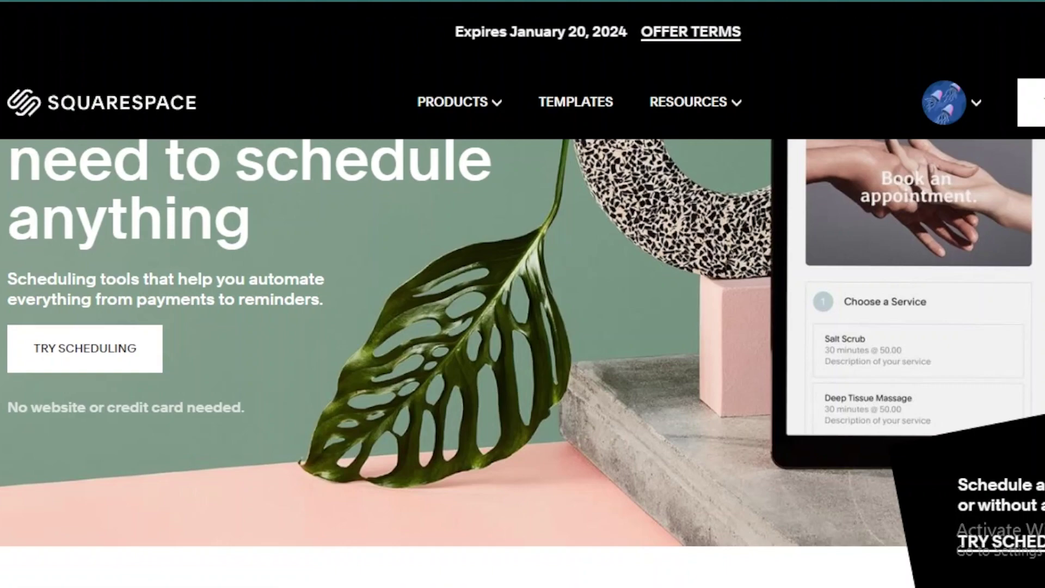
scroll(523, 359, "down", 1)
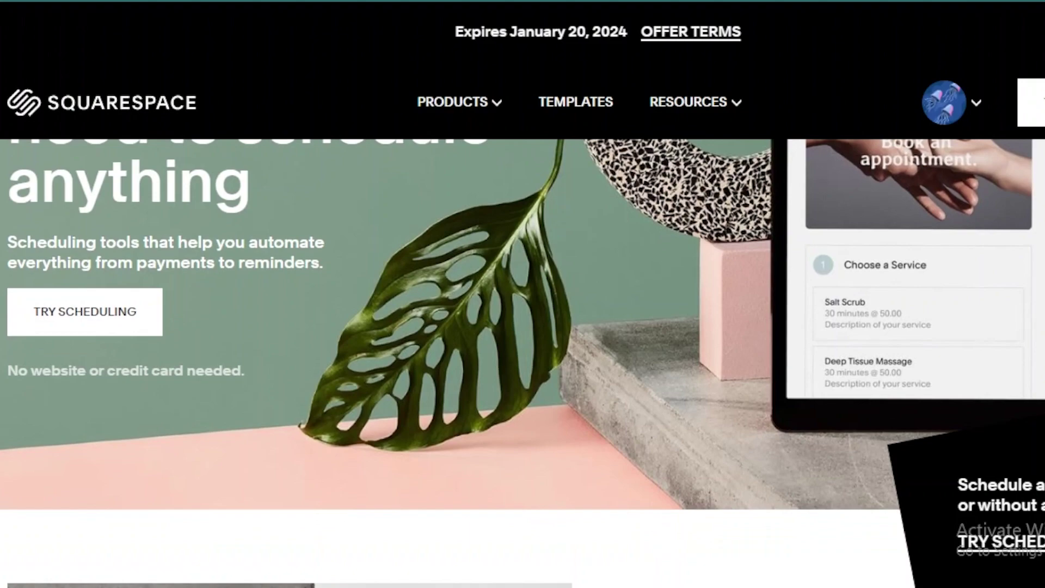
scroll(522, 360, "down", 1)
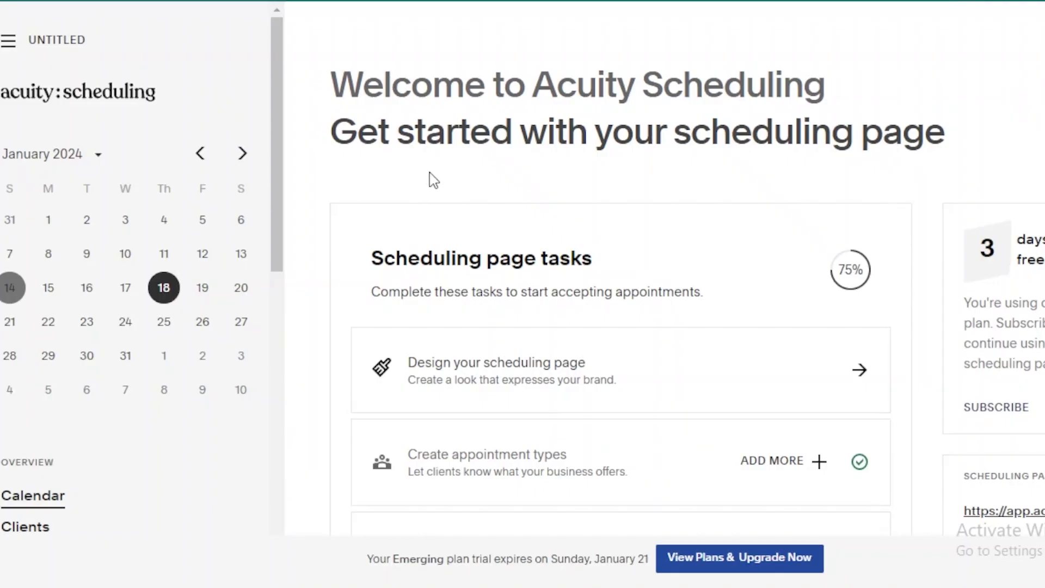
Switch to Acuity Scheduling, open the scheduling page design settings, and view the expanded client scheduling page preview before closing it
scroll(686, 272, "down", 3)
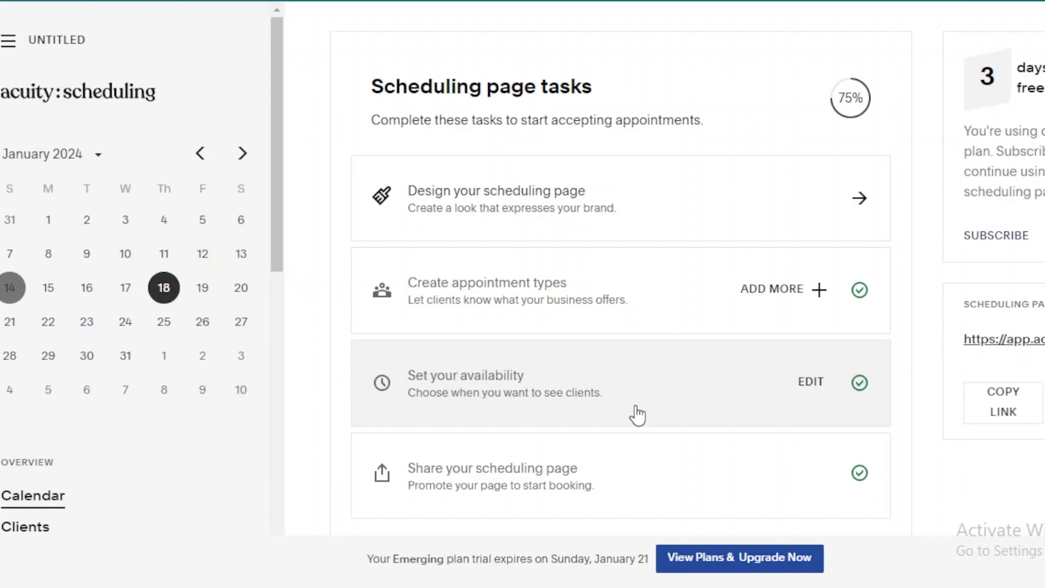
left_click(701, 200)
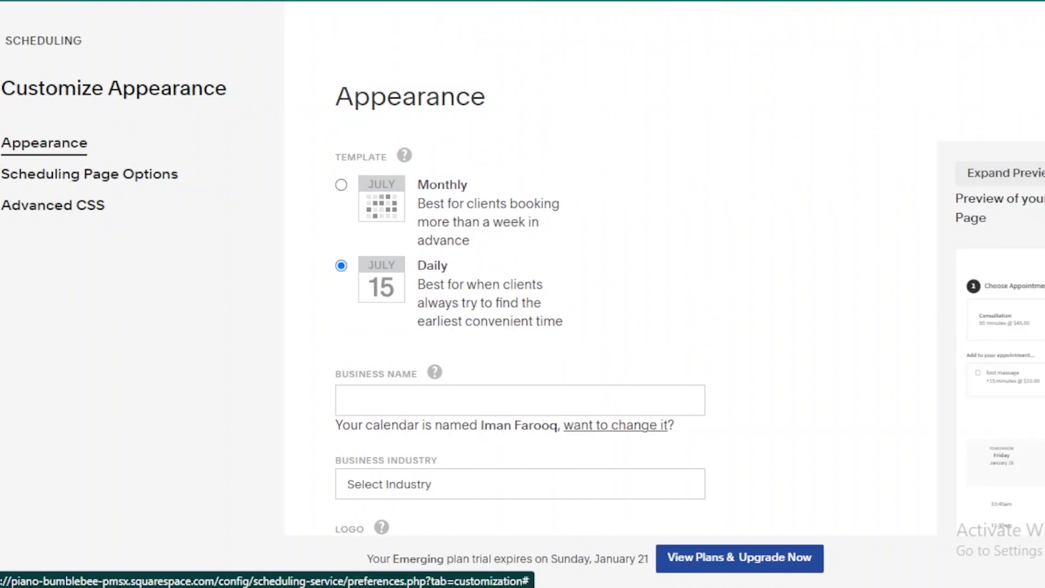
left_click(1026, 179)
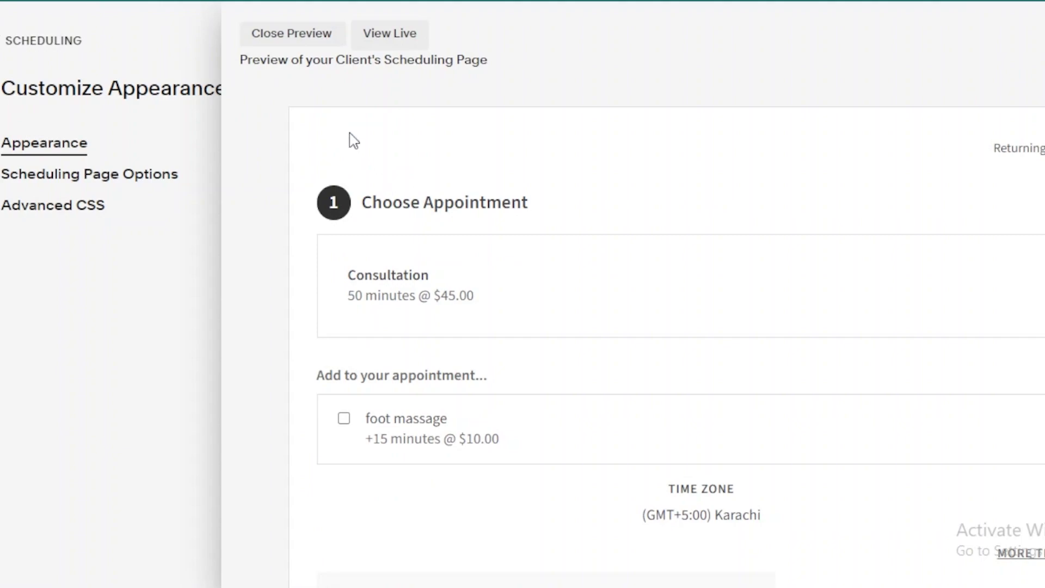
left_click(264, 40)
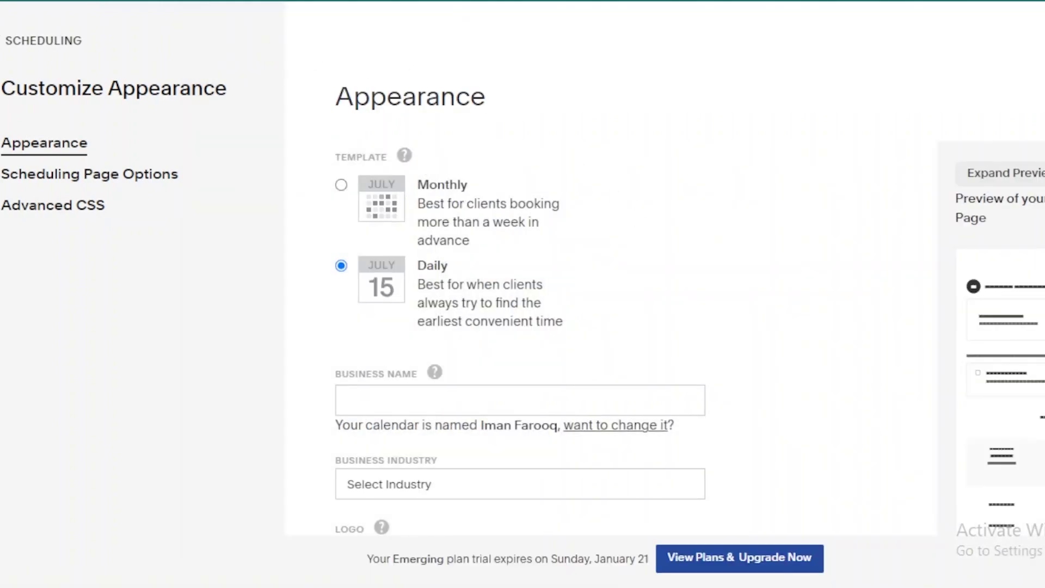
Set the business name to "JENNA&JOJI" and the business industry to Beauty Salon
scroll(749, 285, "down", 3)
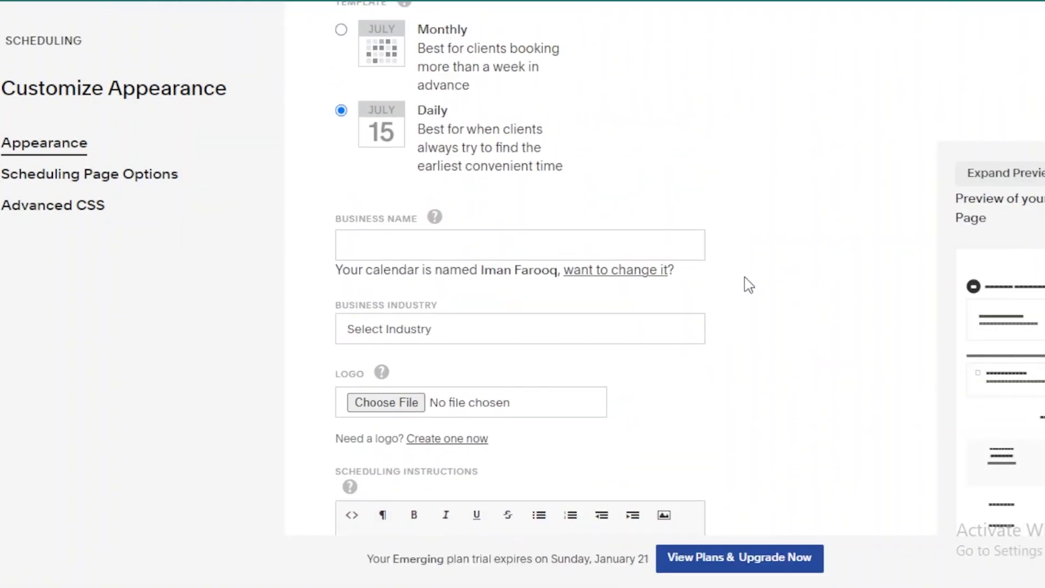
left_click(539, 249)
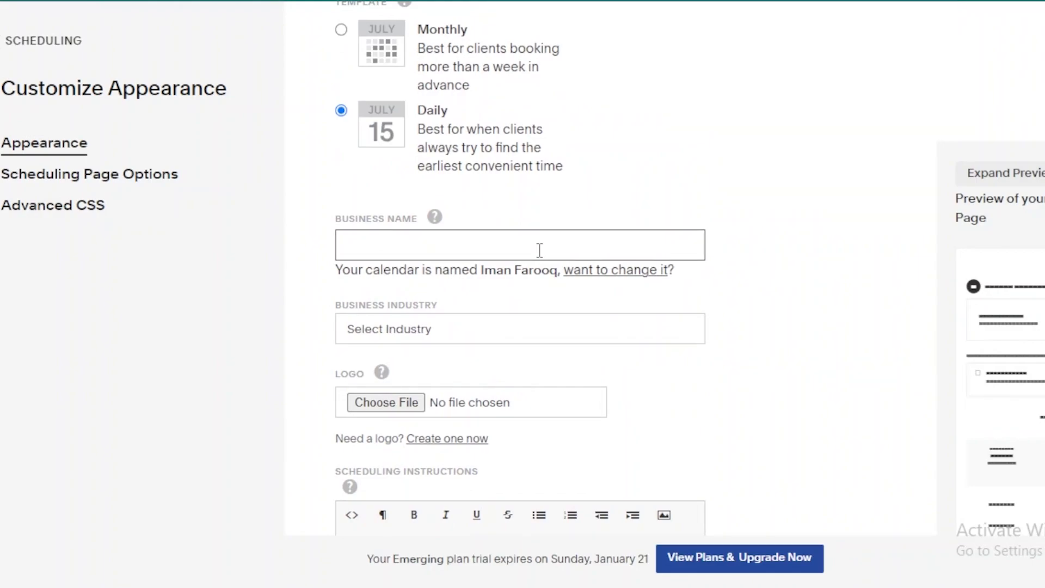
type("JENNA&")
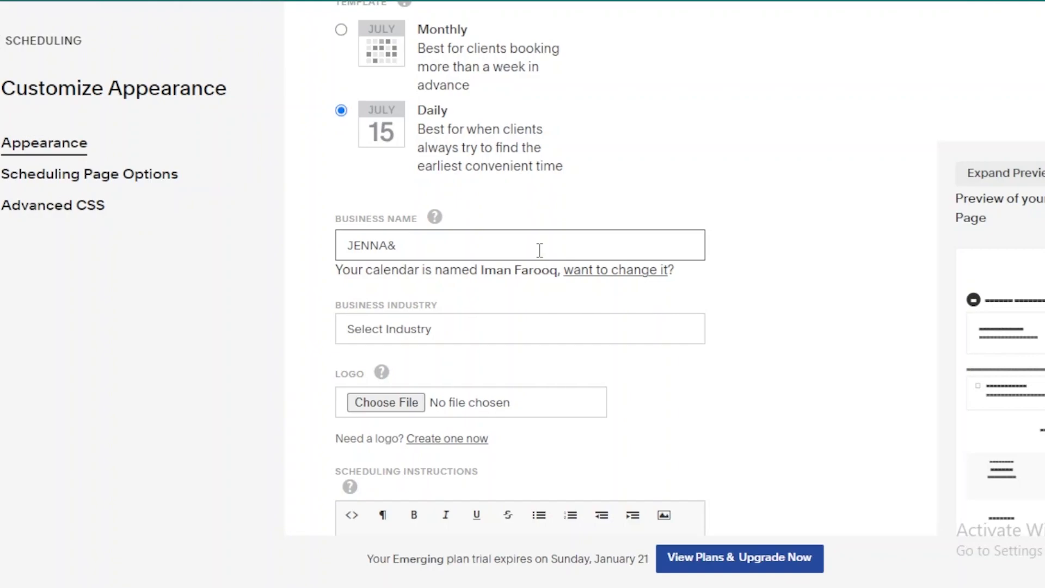
left_click(776, 370)
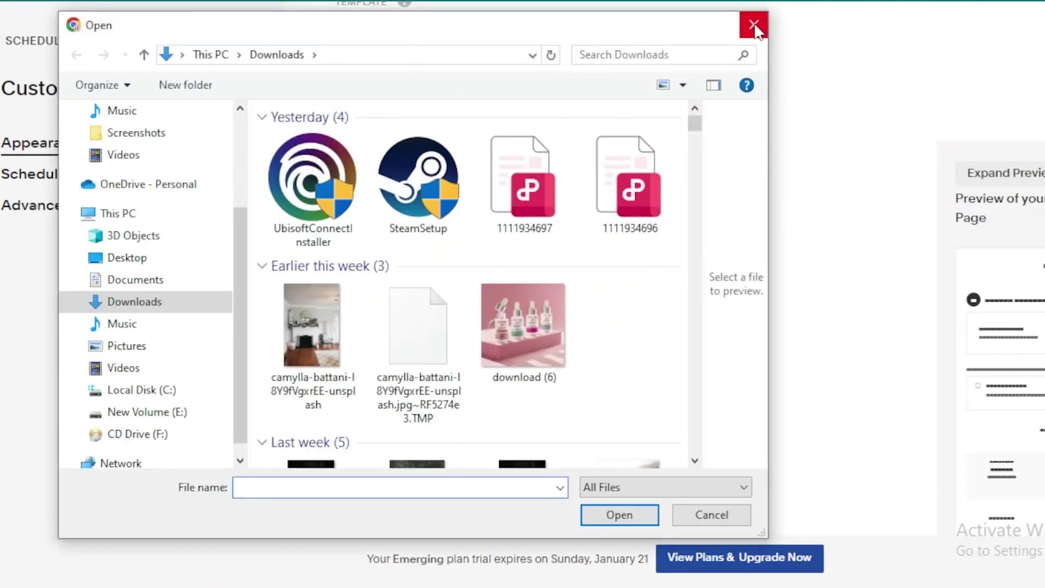
left_click(754, 24)
left_click(432, 333)
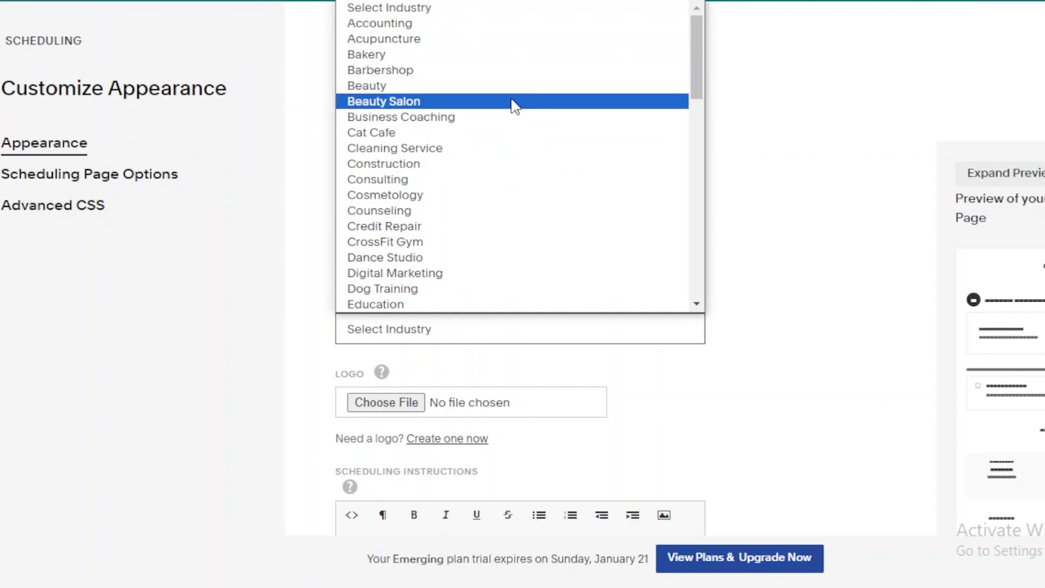
left_click(512, 104)
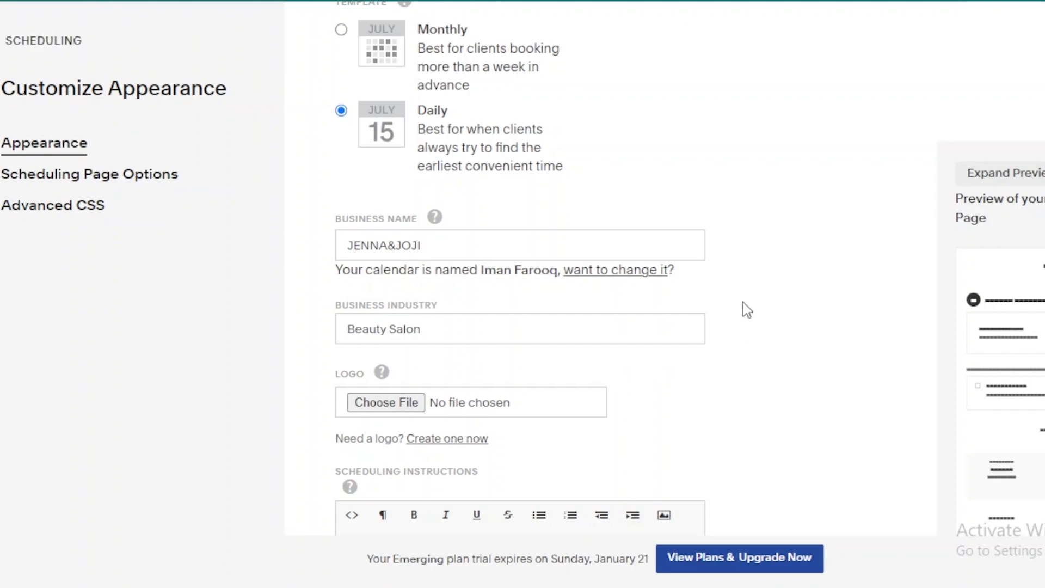
Check the logo creation option and place the cursor in the Scheduling Instructions text area
scroll(776, 338, "down", 3)
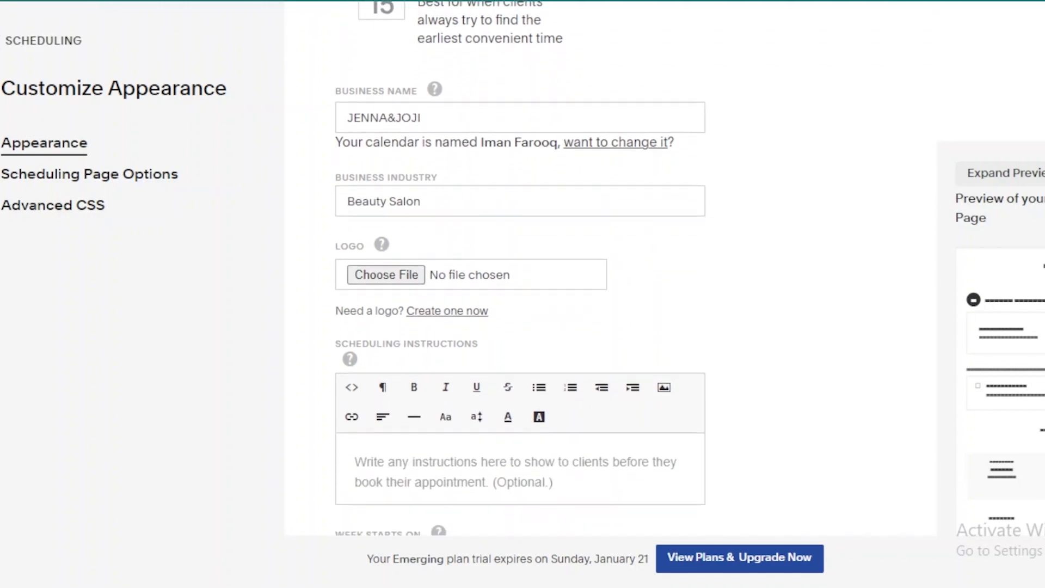
left_click(456, 297)
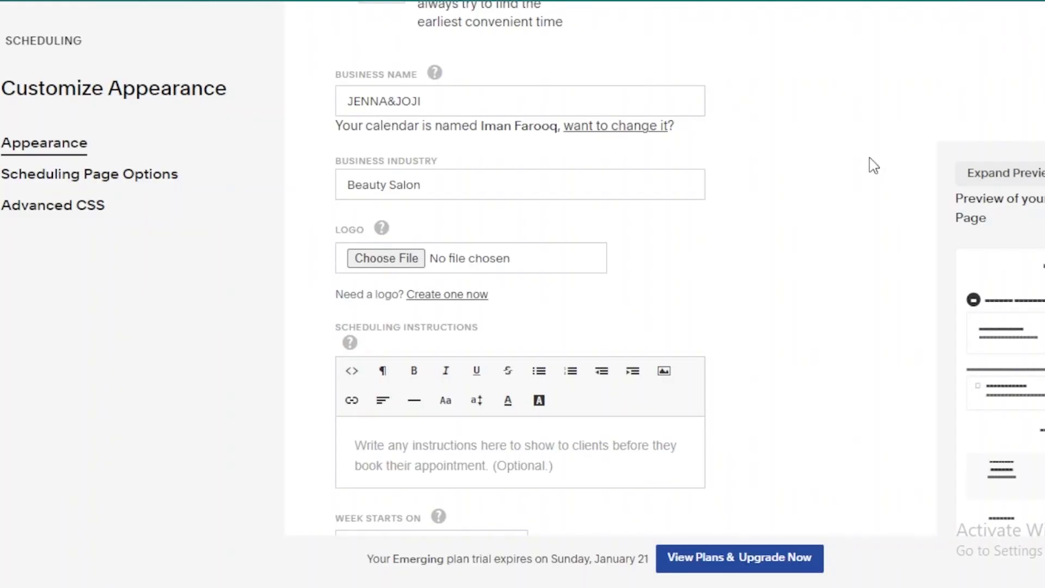
scroll(762, 358, "down", 3)
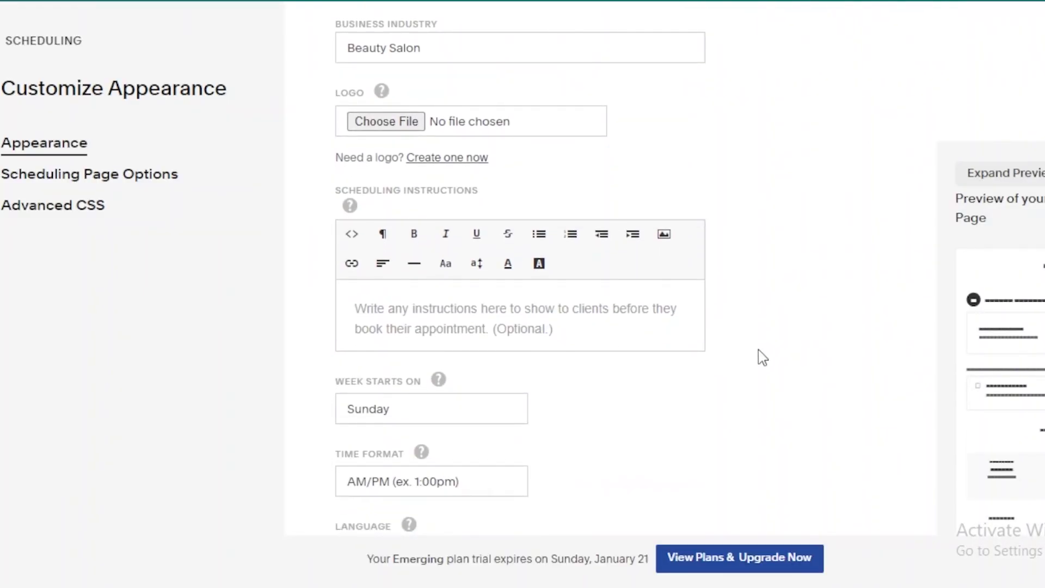
left_click(495, 314)
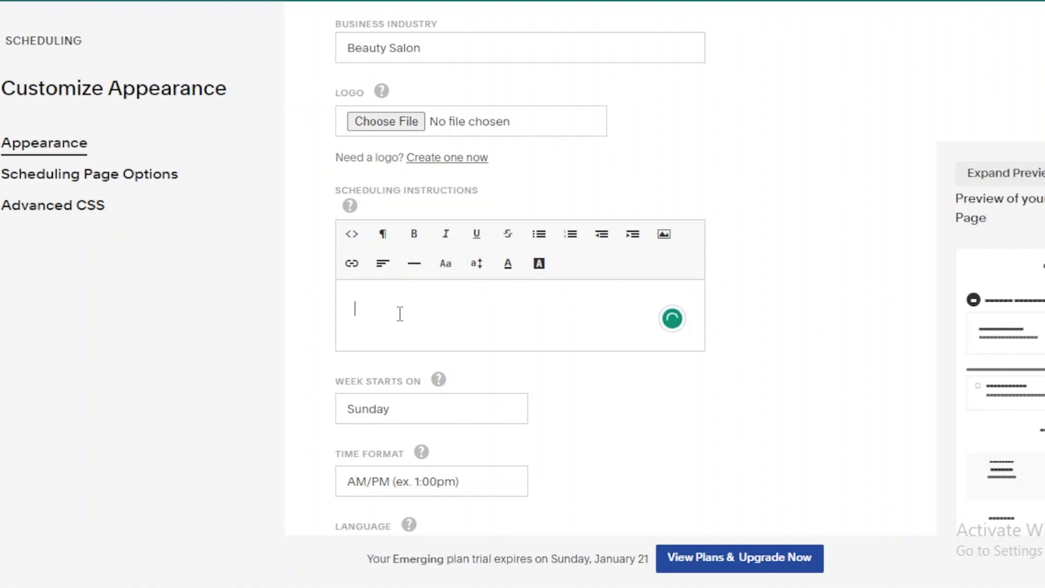
Set the week to start on Monday and choose AM/PM (ex. 1:00pm) as the time format
left_click(430, 422)
left_click(420, 456)
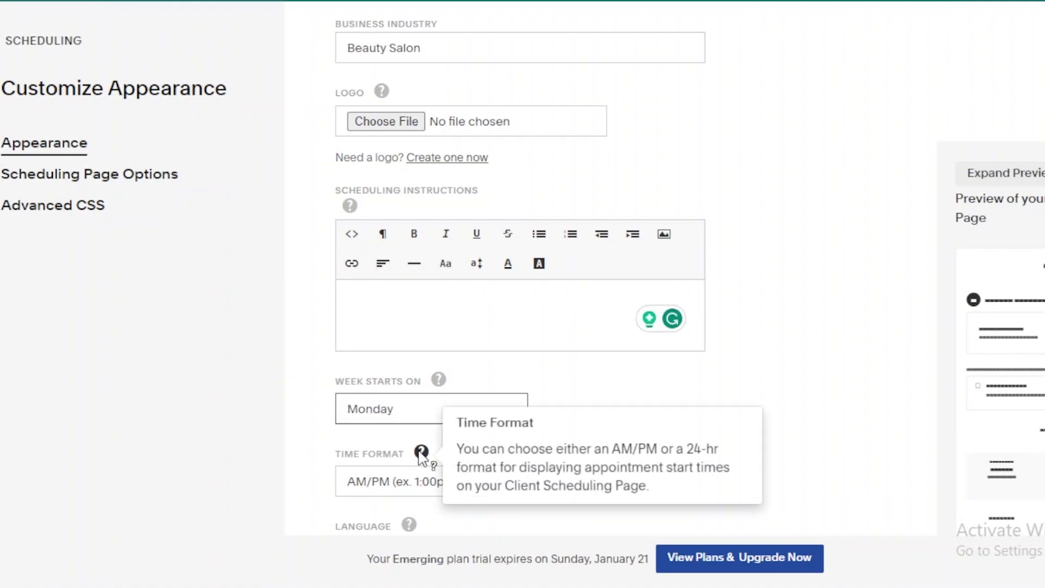
left_click(431, 490)
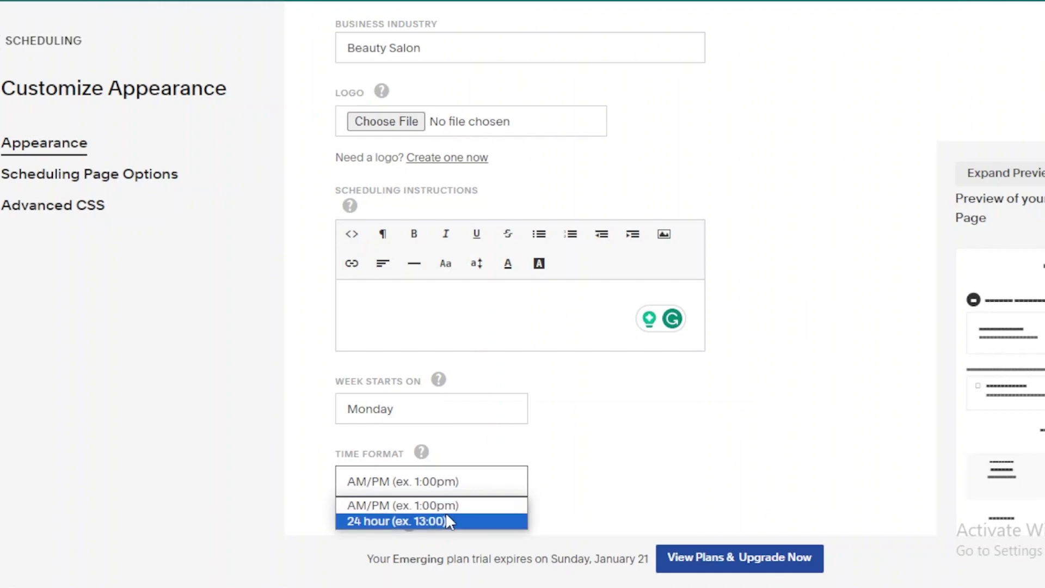
left_click(451, 504)
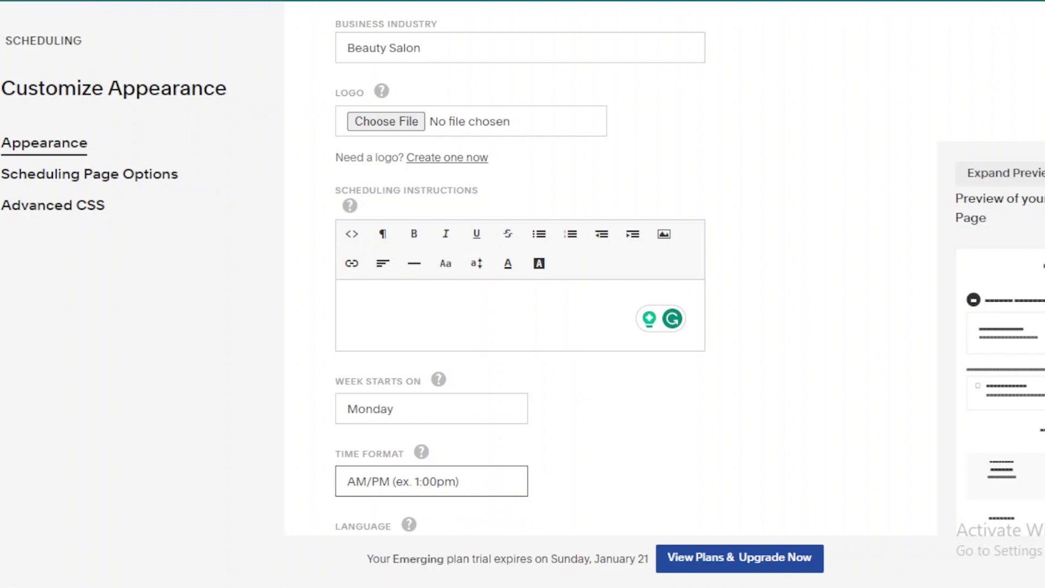
Set the scheduling page font to Roboto and the button/accent color to dark red
scroll(520, 294, "down", 5)
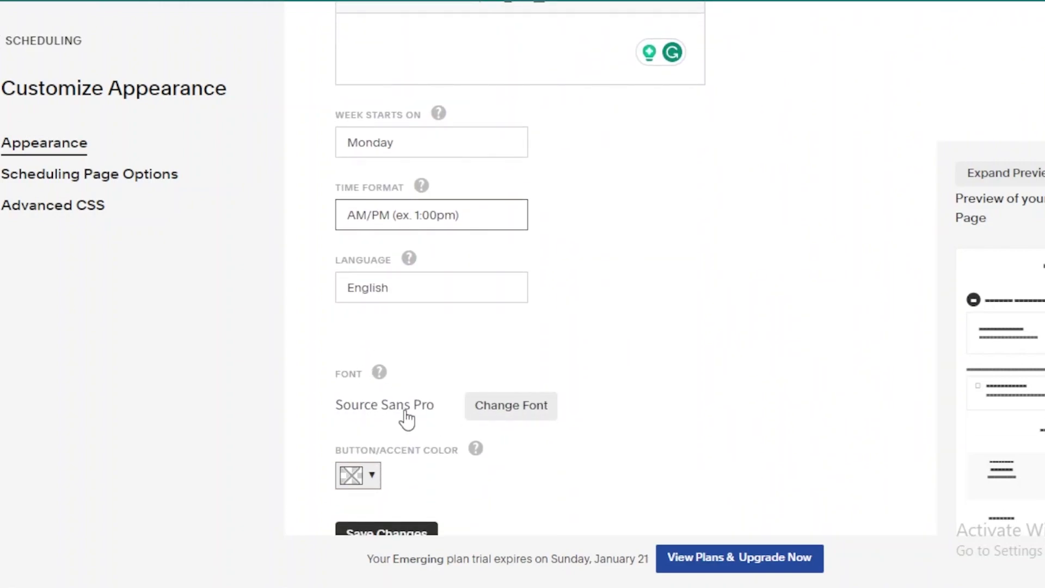
left_click(527, 416)
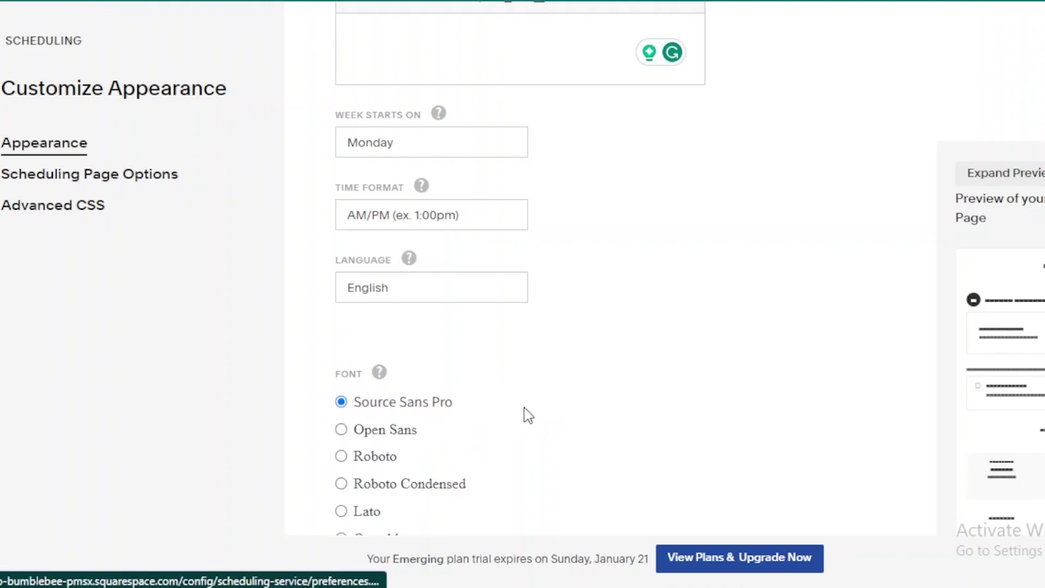
scroll(485, 411, "down", 4)
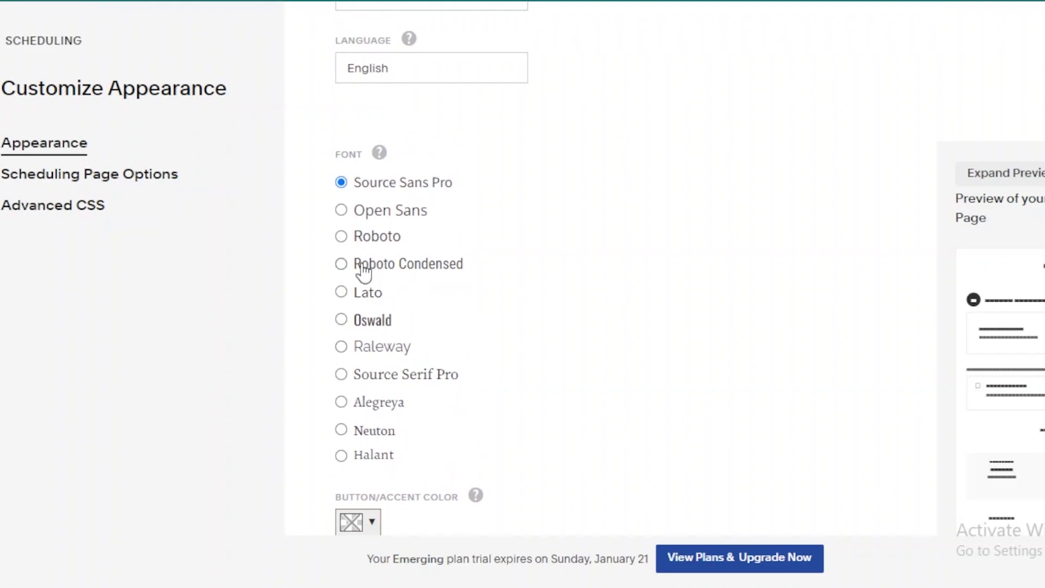
left_click(343, 238)
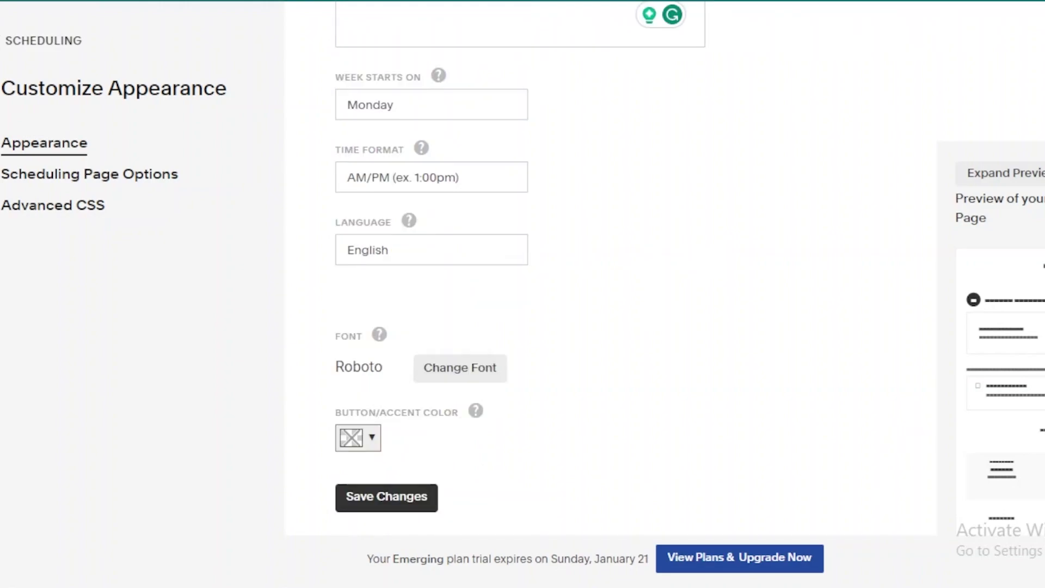
left_click(366, 437)
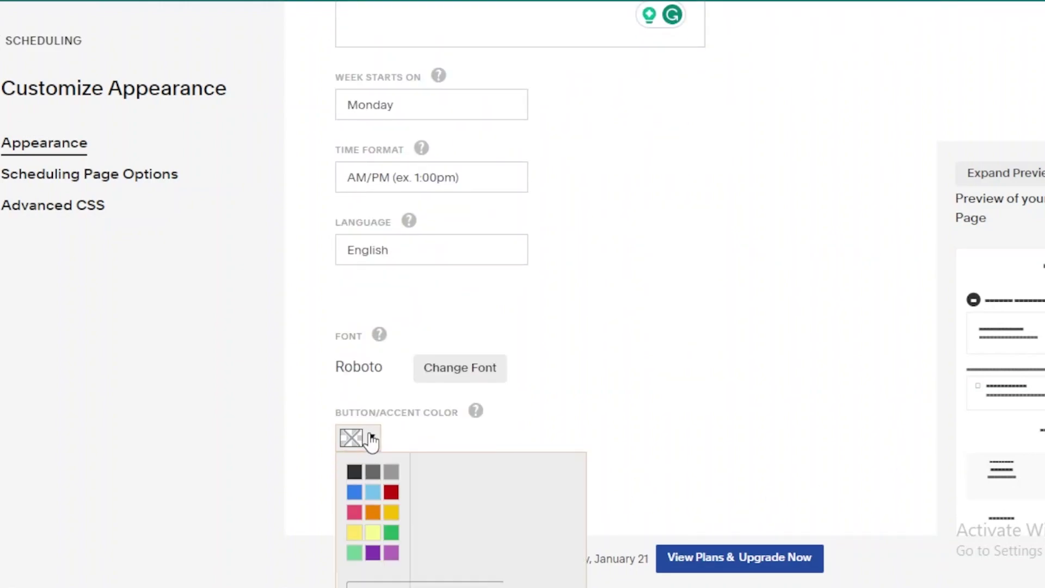
left_click(391, 493)
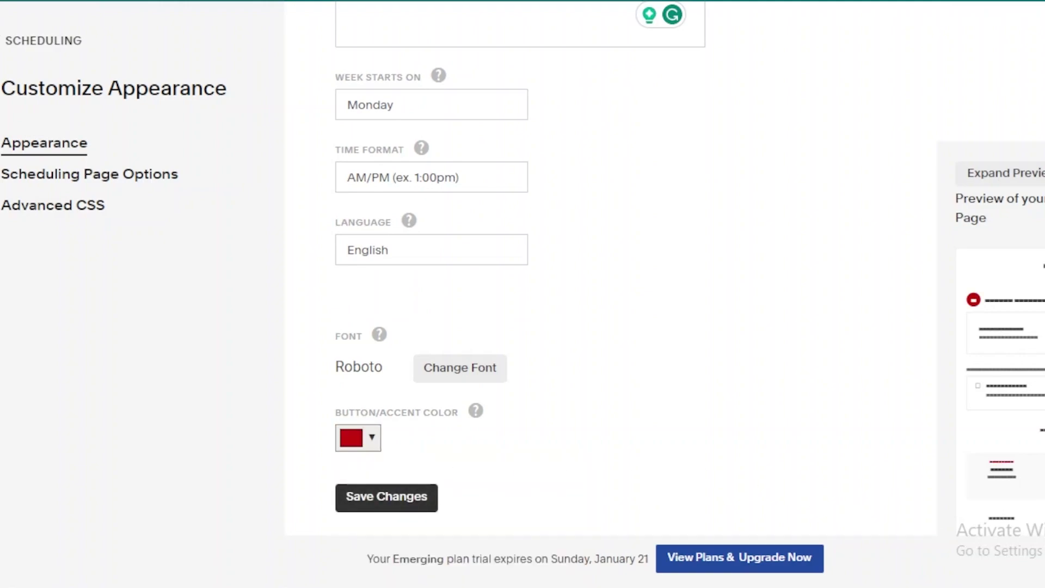
Try pink and dark gray as the button/accent color, and return it to dark red
left_click(372, 440)
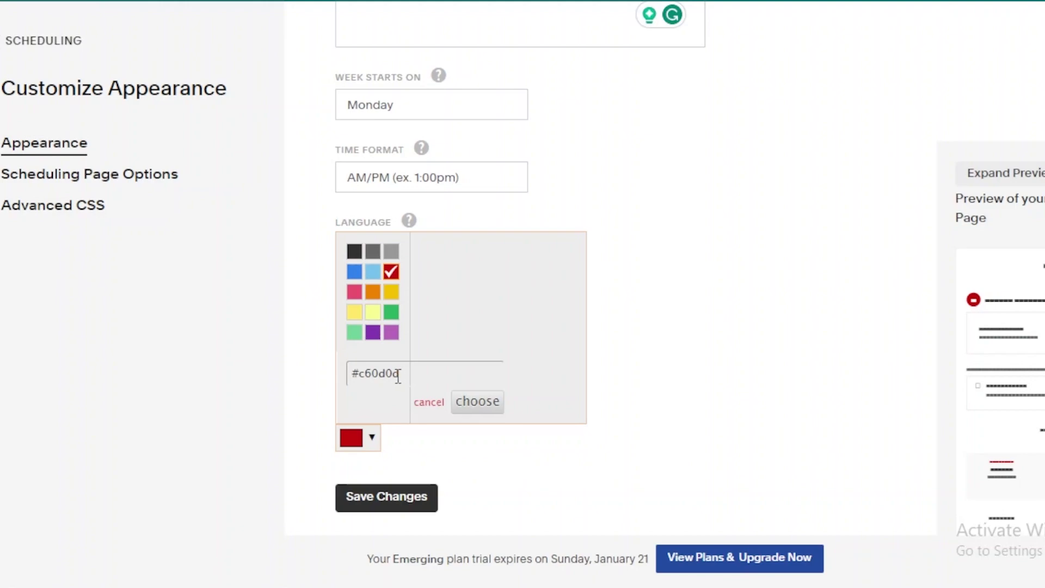
left_click_drag(403, 373, 389, 372)
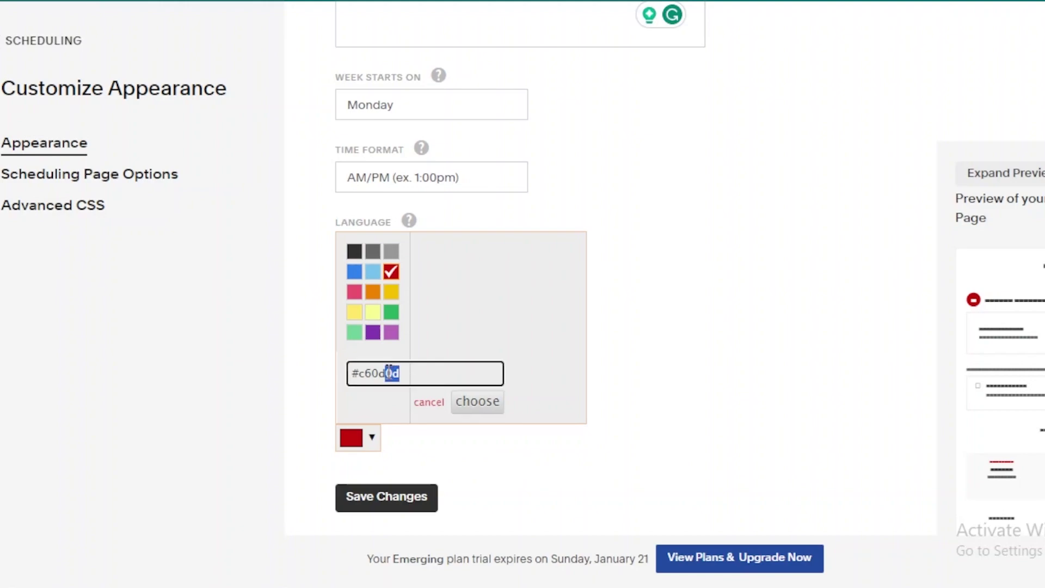
left_click(442, 323)
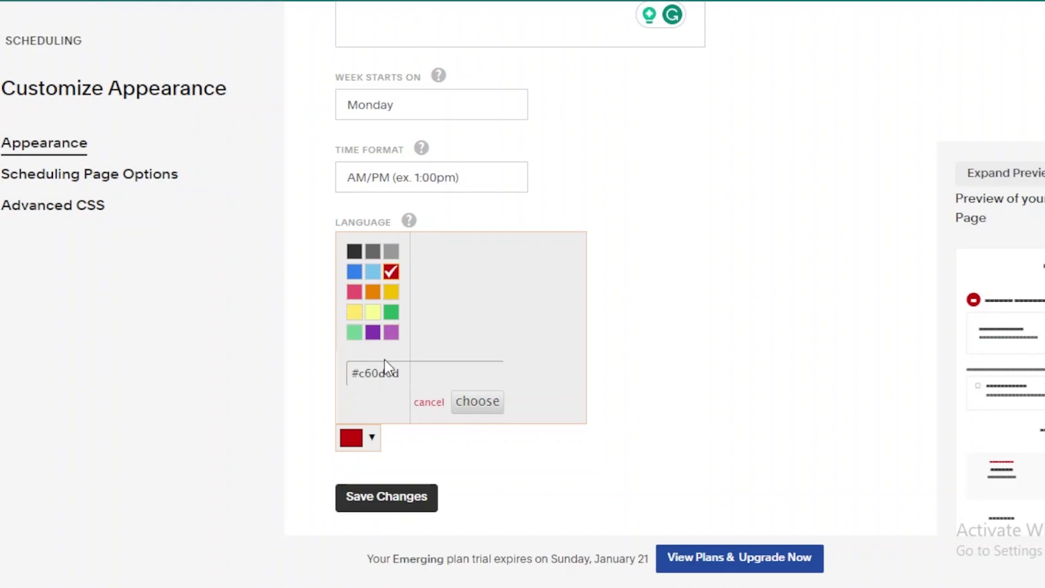
left_click(355, 293)
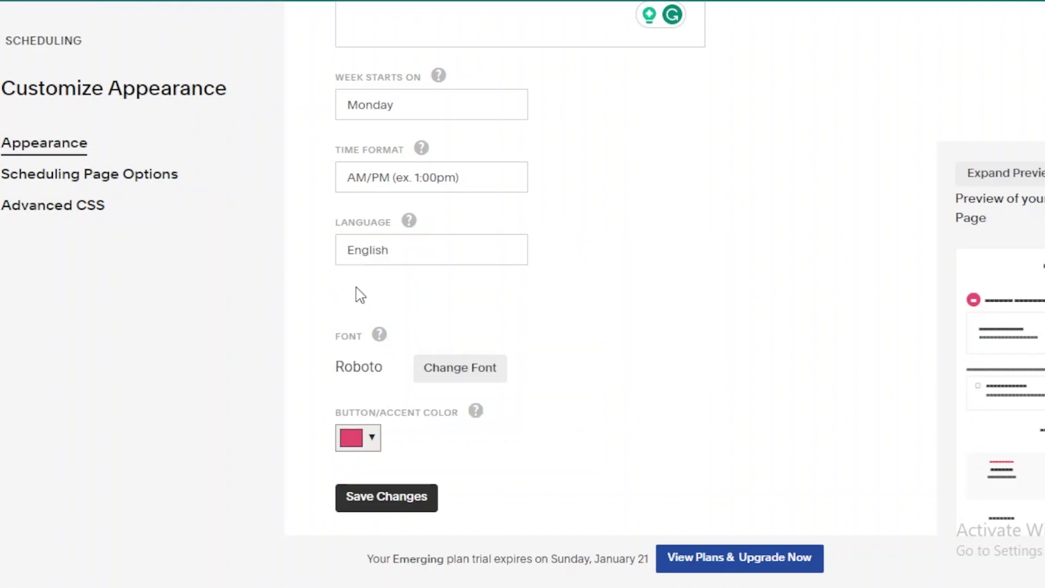
left_click(375, 450)
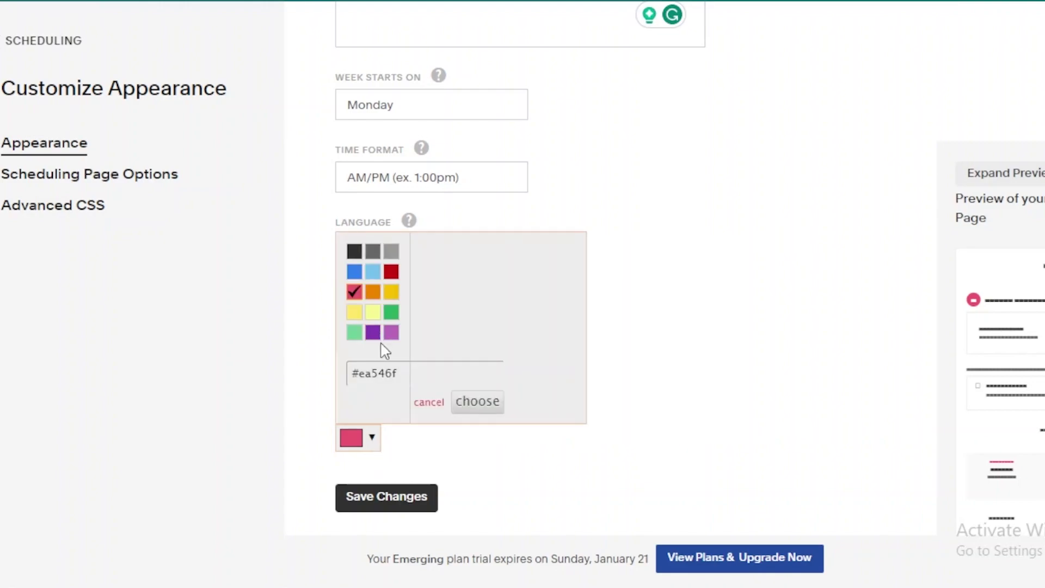
left_click(374, 252)
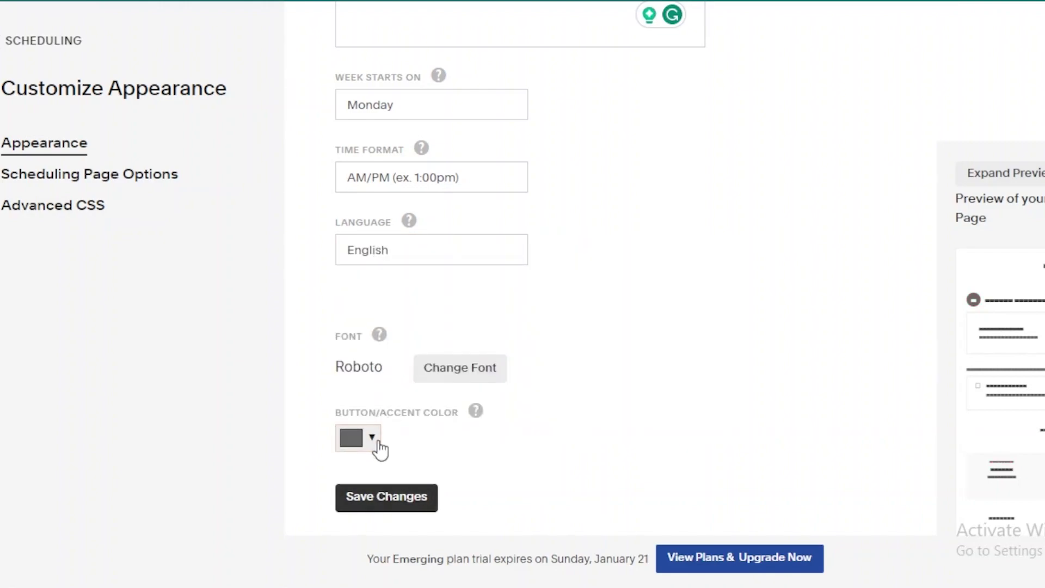
left_click(375, 441)
left_click(393, 274)
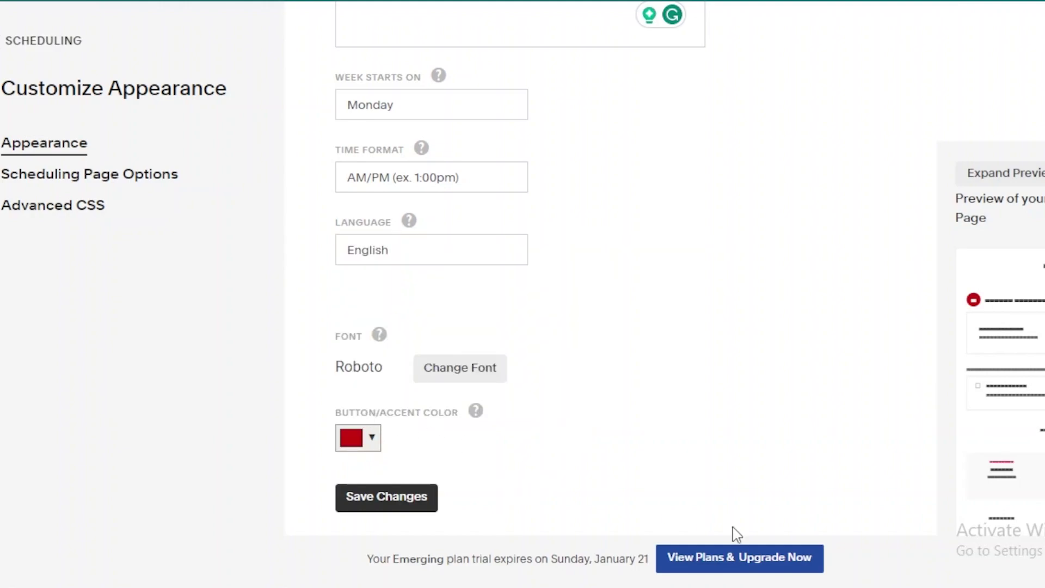
Open the logo maker from the logo creation link and start a logo with the company name "JENNA&JOJI"
scroll(740, 518, "up", 4)
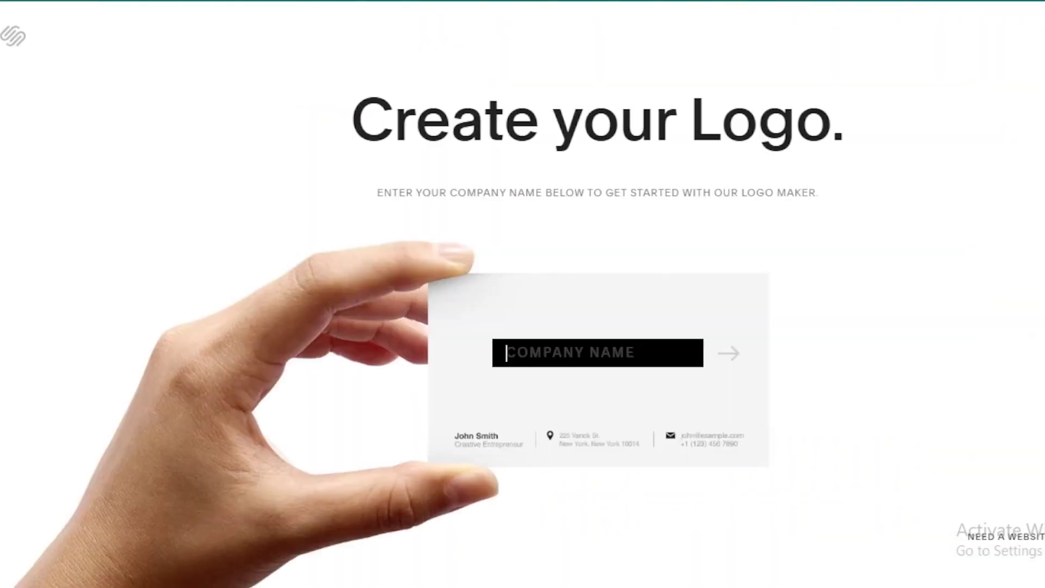
left_click(572, 347)
type("JENN")
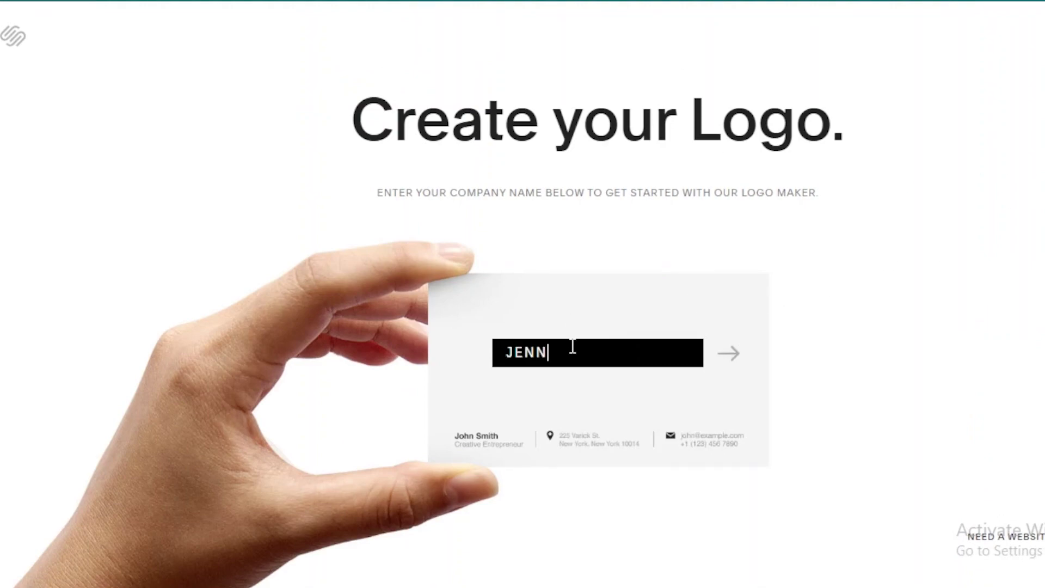
type("A&JOJI")
left_click(730, 354)
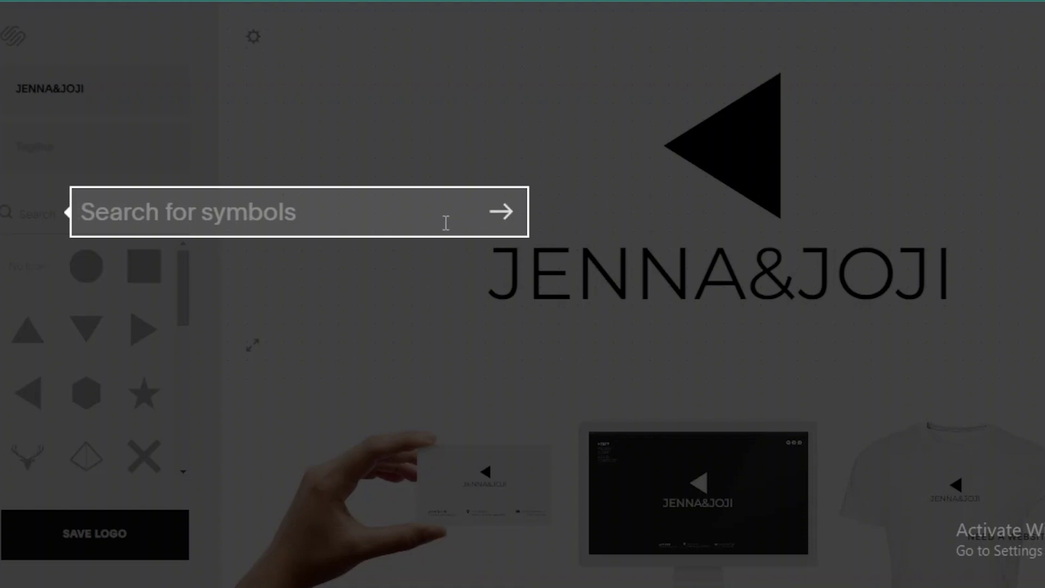
Search the logo symbols for "BEAUTY" and apply the solid lipstick icon with its separate cap to the logo
type("BEAUTY")
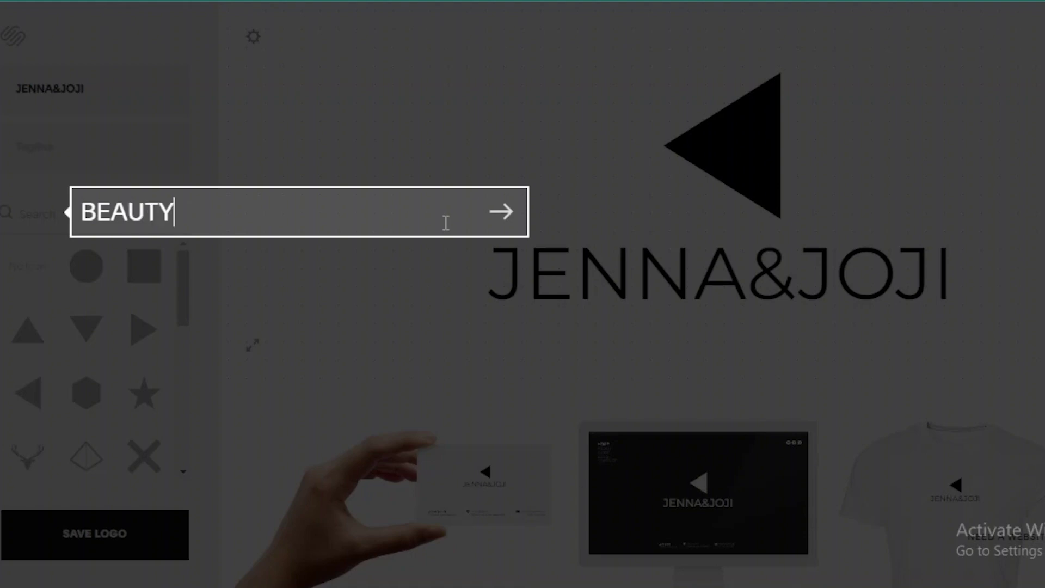
left_click(500, 212)
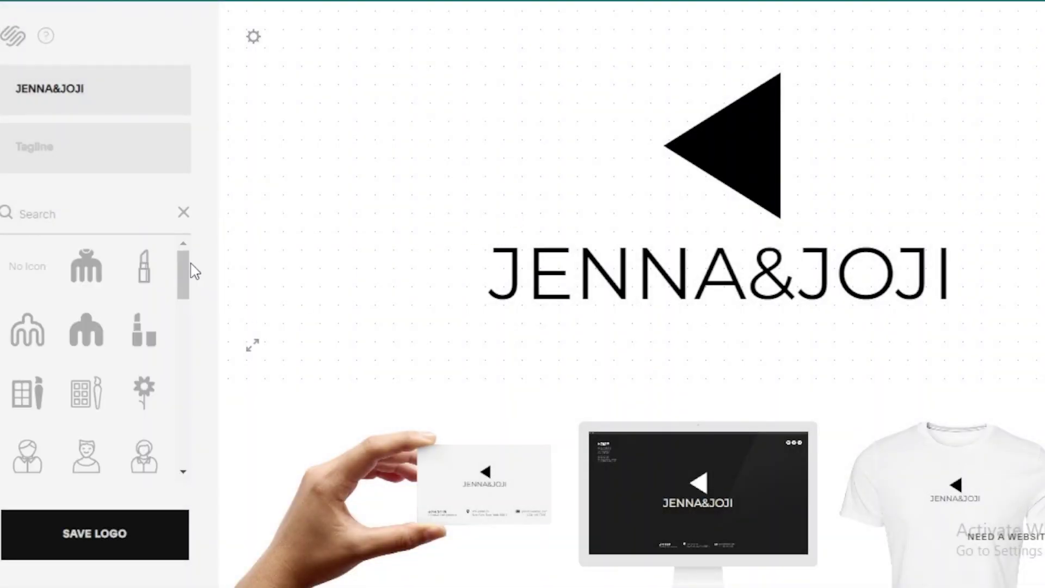
left_click_drag(185, 285, 185, 335)
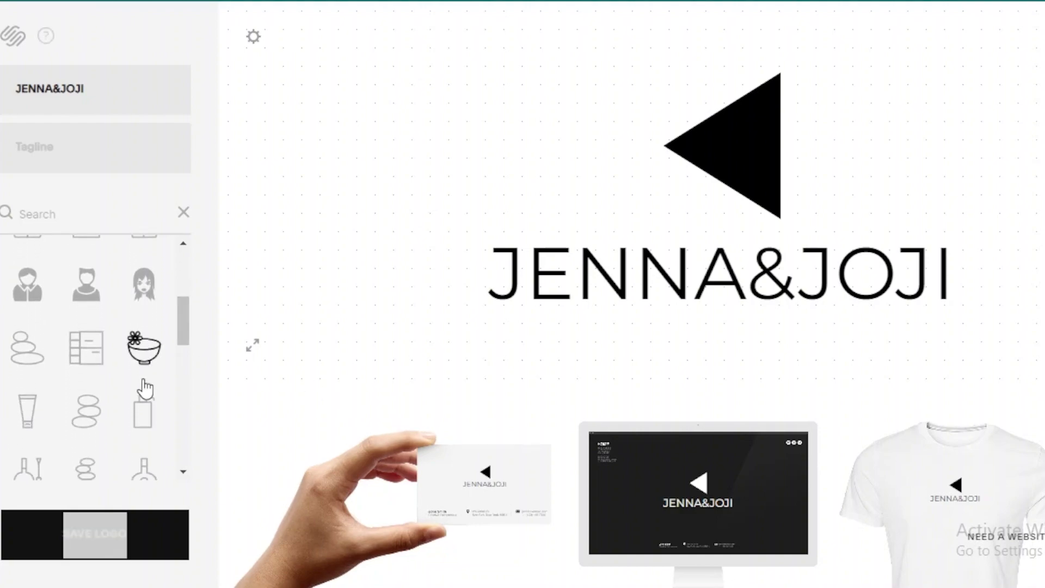
left_click(140, 351)
left_click_drag(185, 328, 208, 270)
left_click(143, 333)
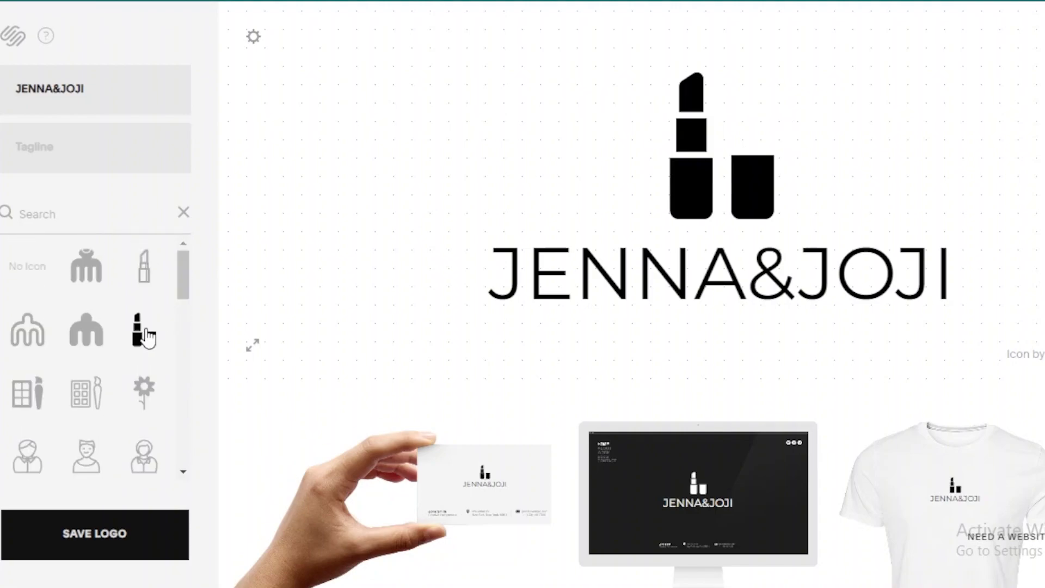
View the logo in the enlarged business card, website and T-shirt mockups, and return to the logo editor
left_click(474, 485)
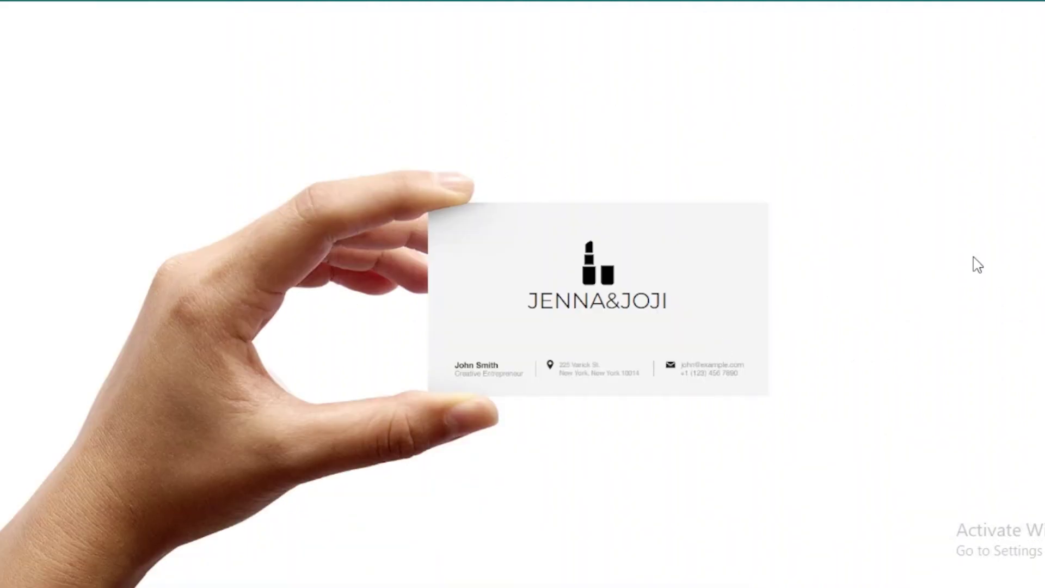
key("Right")
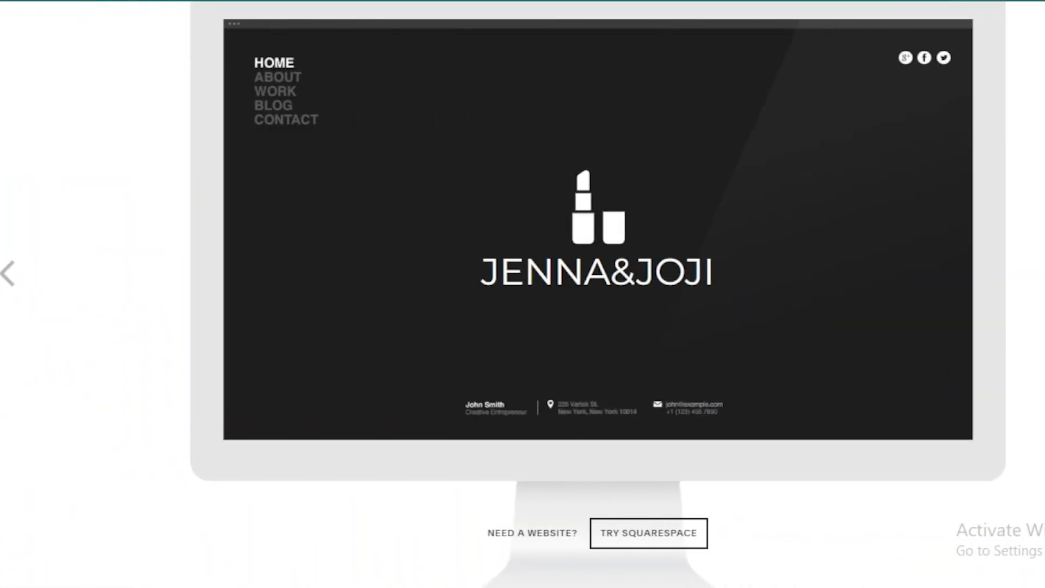
key("Right")
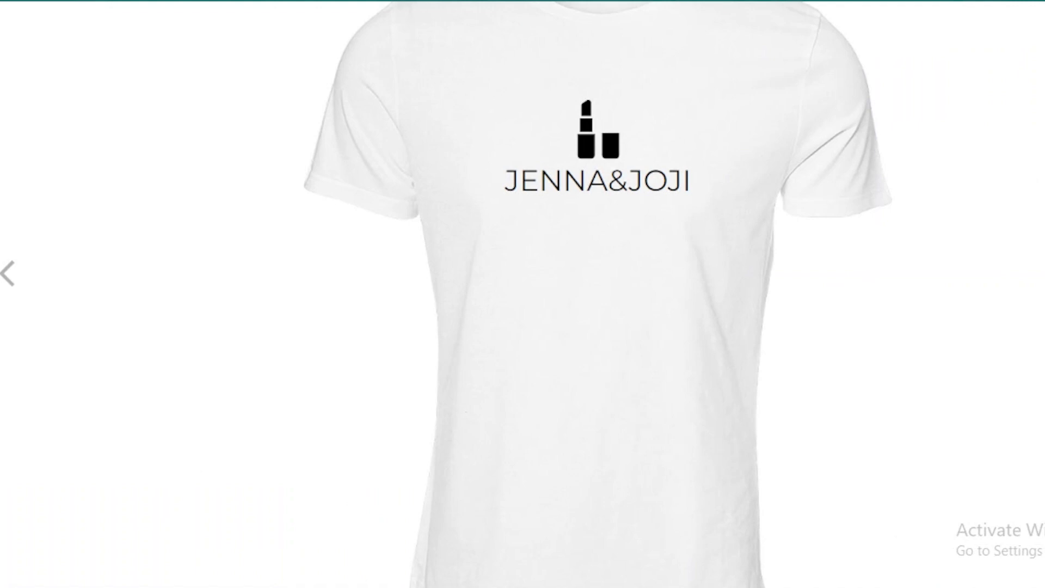
key("Escape")
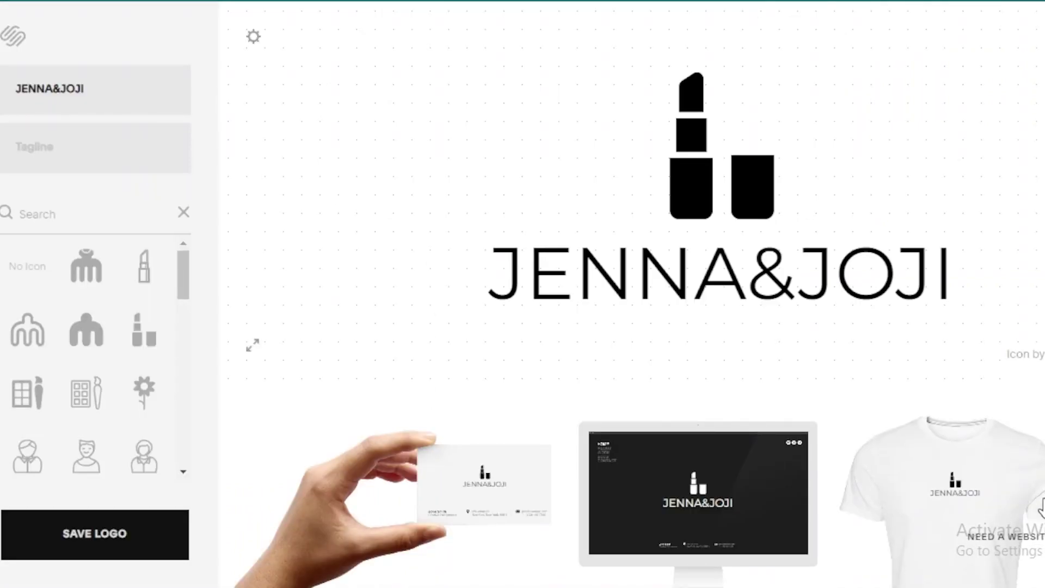
Add the tagline "SELF IS IMPORTANT" to the logo
mouse_move(183, 269)
left_mouse_down()
mouse_move(184, 281)
mouse_move(191, 261)
left_mouse_up()
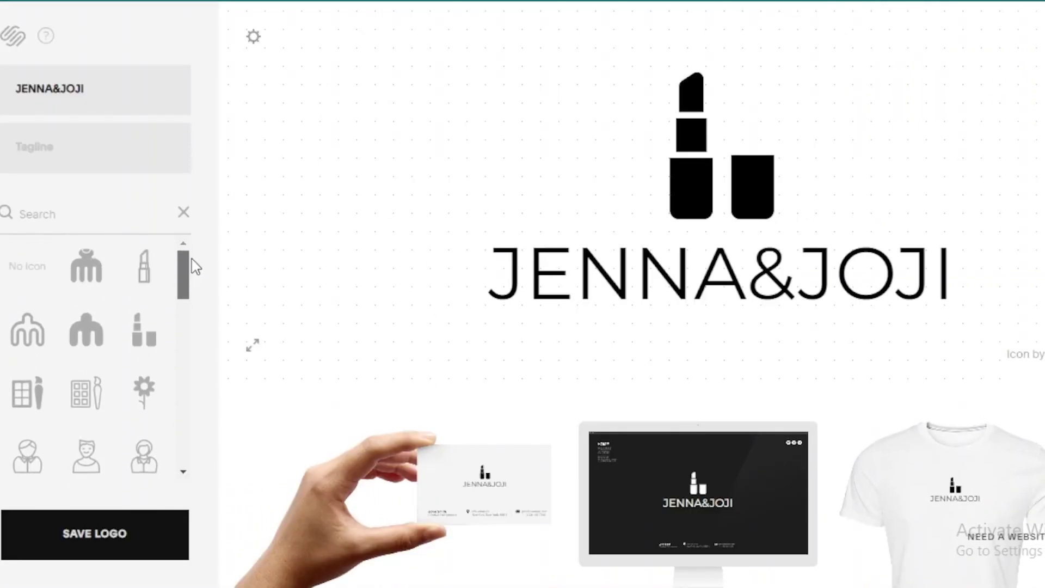
left_click(101, 140)
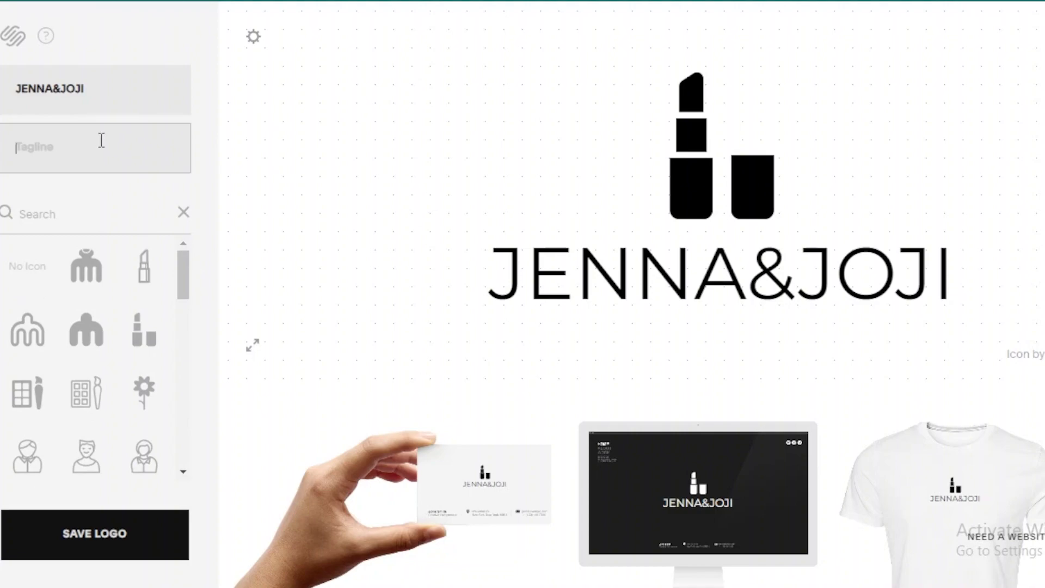
type("SE")
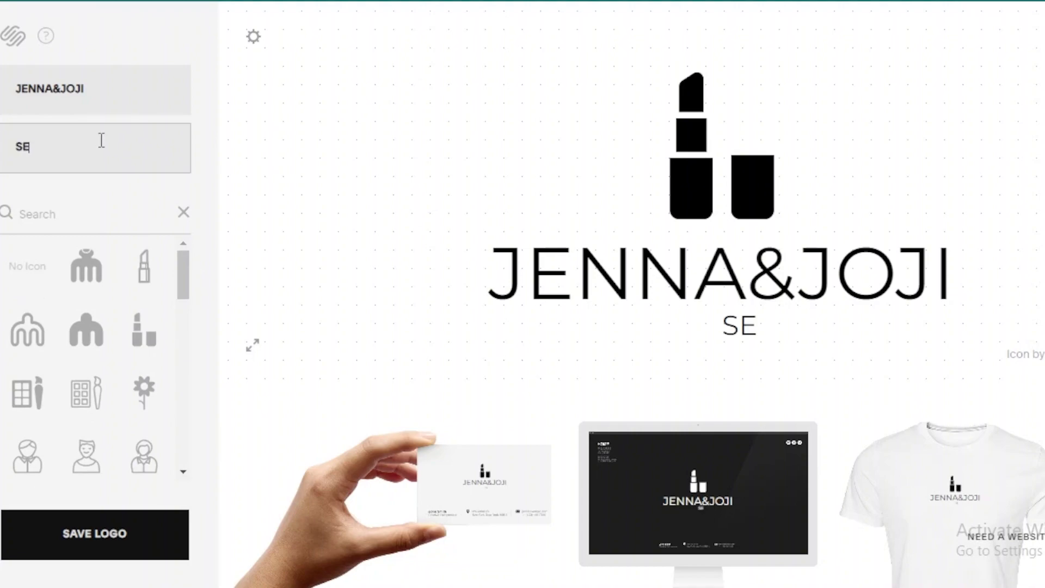
type("LF I")
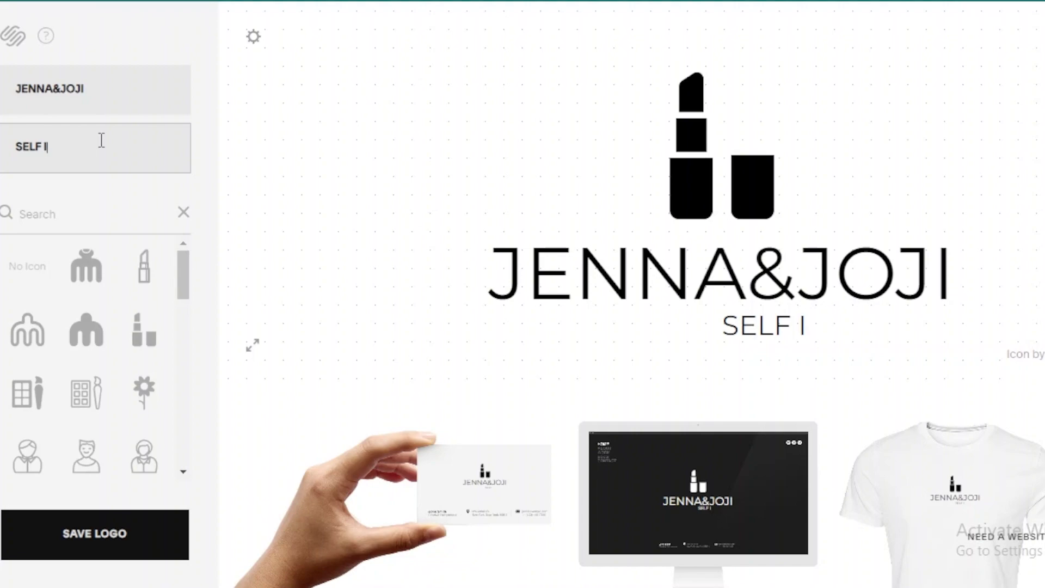
type("S IMPORTANT")
Try the flower bowl and pump bottle icons, and replace the logo symbol with the outlined single lipstick
left_click_drag(185, 273, 203, 347)
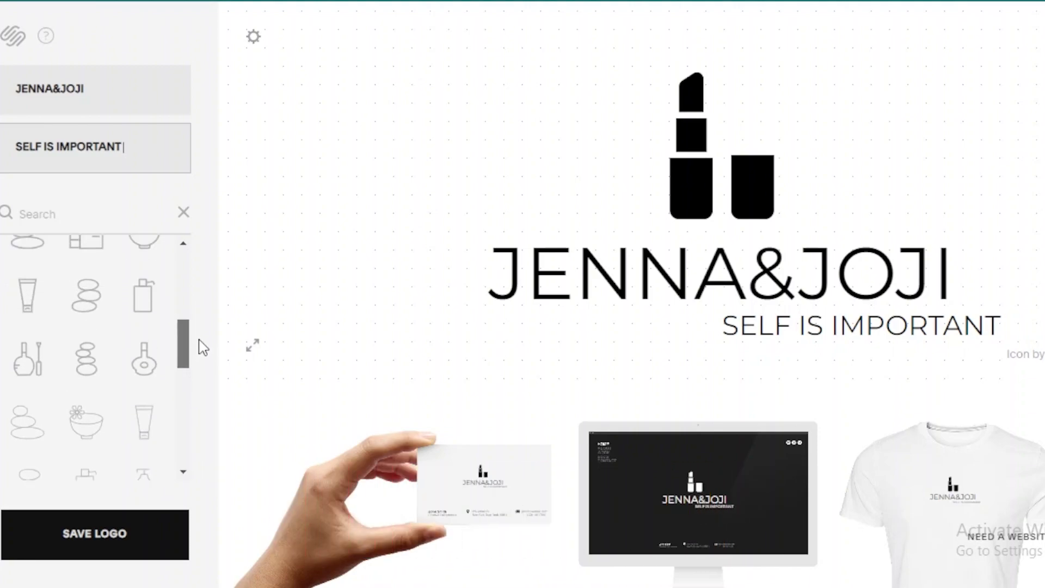
scroll(164, 348, "up", 1)
left_click(144, 345)
left_click_drag(191, 328, 197, 272)
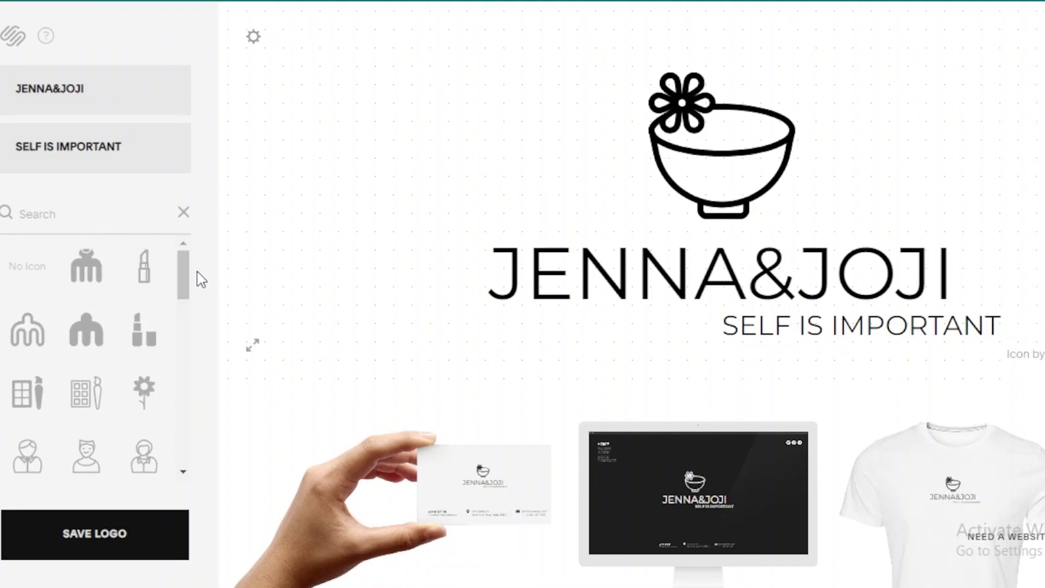
scroll(188, 297, "down", 3)
left_click(87, 320)
left_click_drag(181, 308, 184, 322)
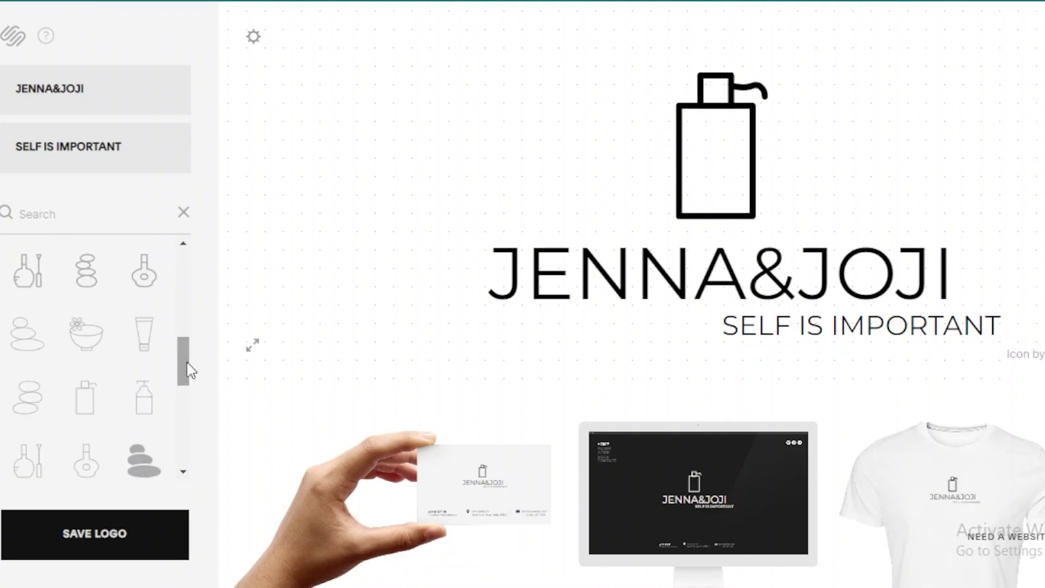
left_click_drag(185, 366, 191, 286)
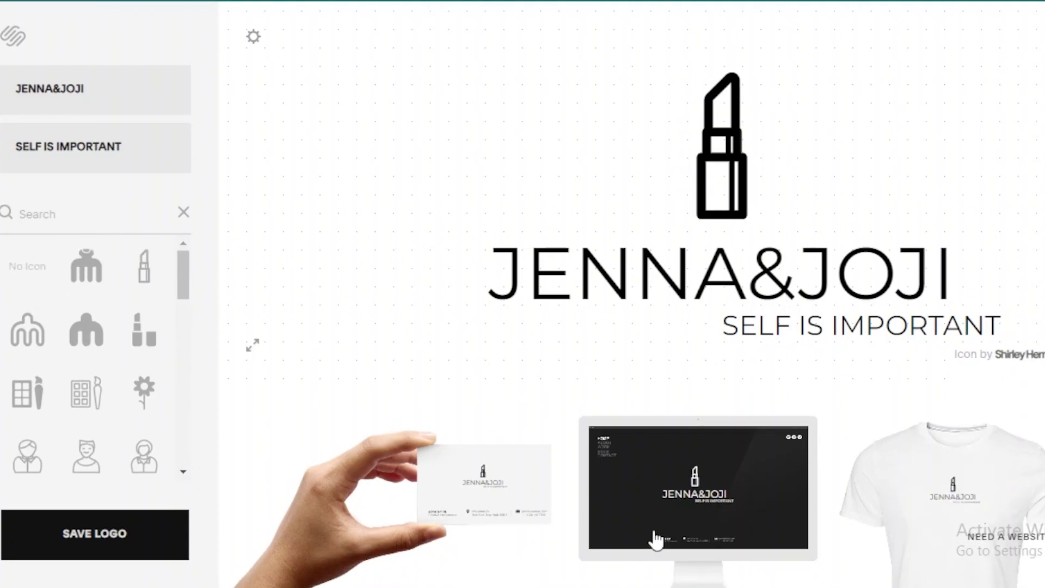
Save the logo, download its color PNG version, and return to the scheduling page's appearance settings
left_click(124, 537)
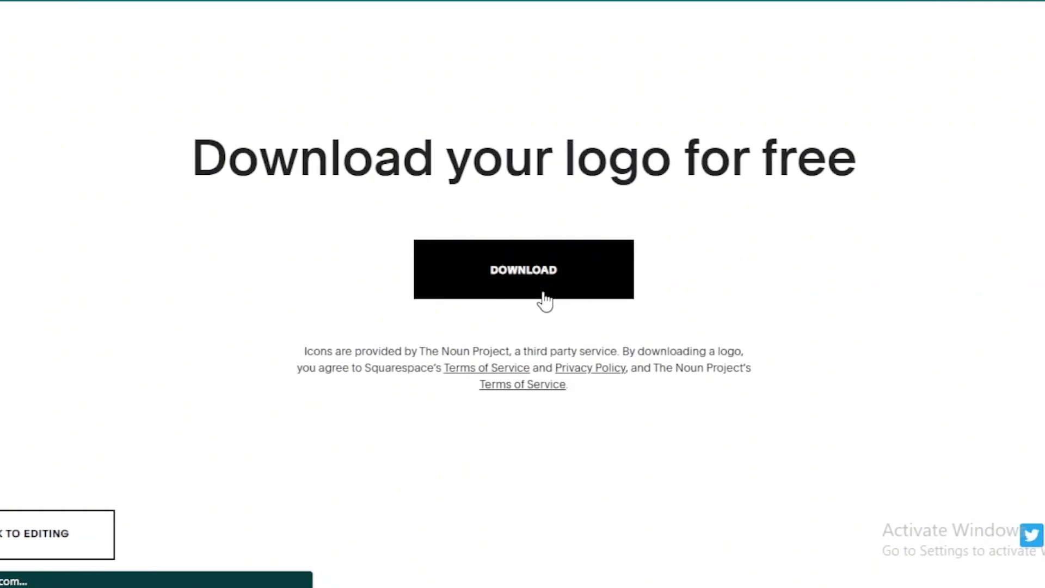
left_click(587, 290)
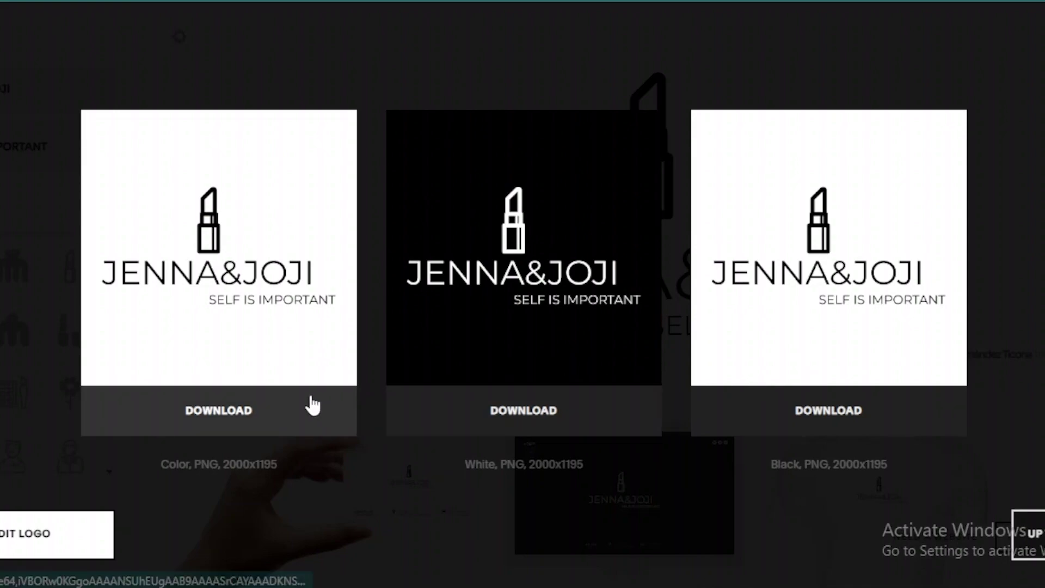
left_click(226, 409)
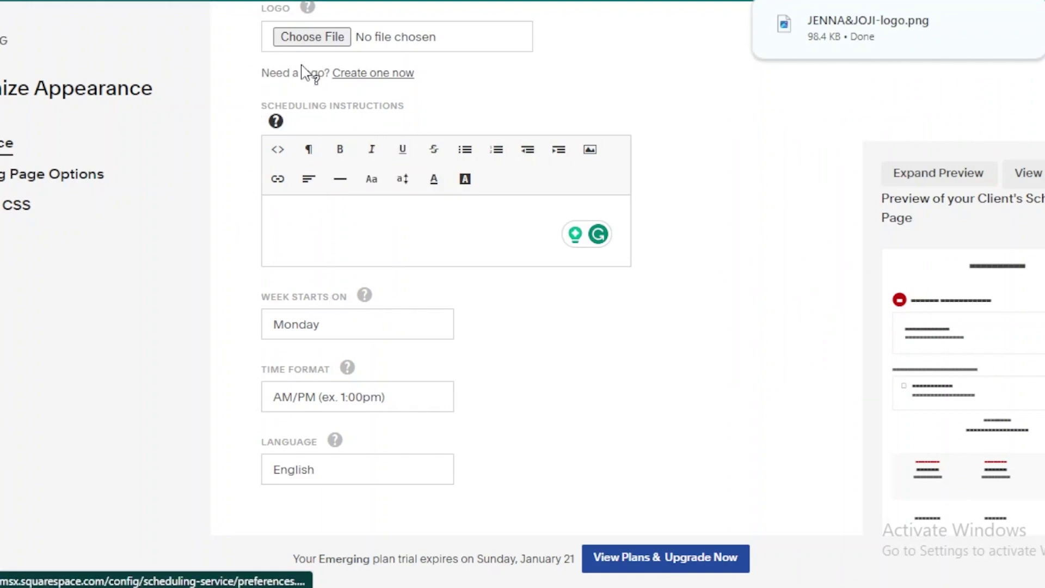
Choose JENNA&JOJI-logo.png as the scheduling page's logo and look over the appearance settings
mouse_move(276, 120)
scroll(359, 55, "up", 2)
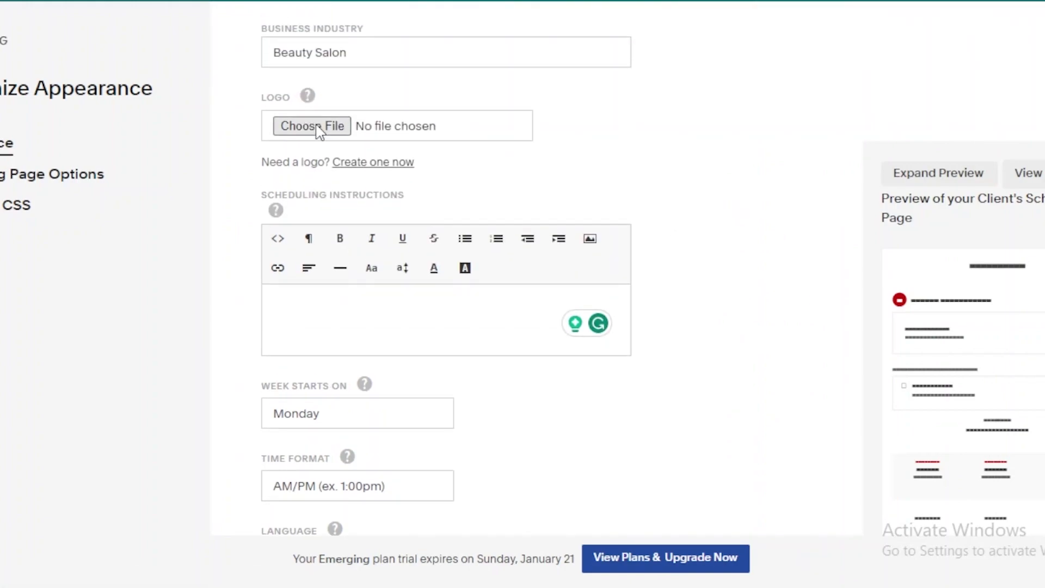
left_click(314, 123)
double_click(253, 188)
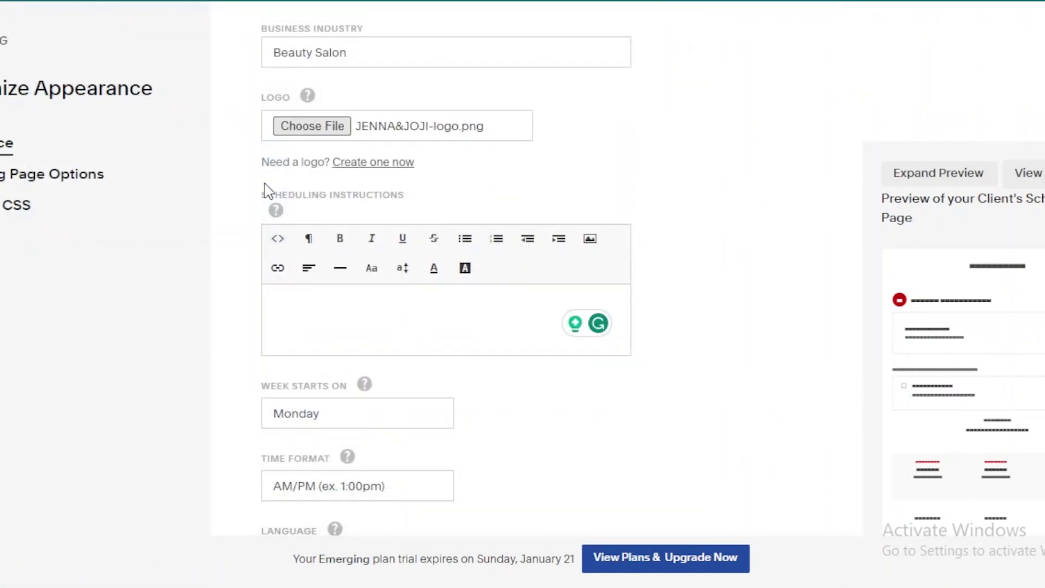
scroll(446, 273, "down", 2)
scroll(446, 272, "up", 6)
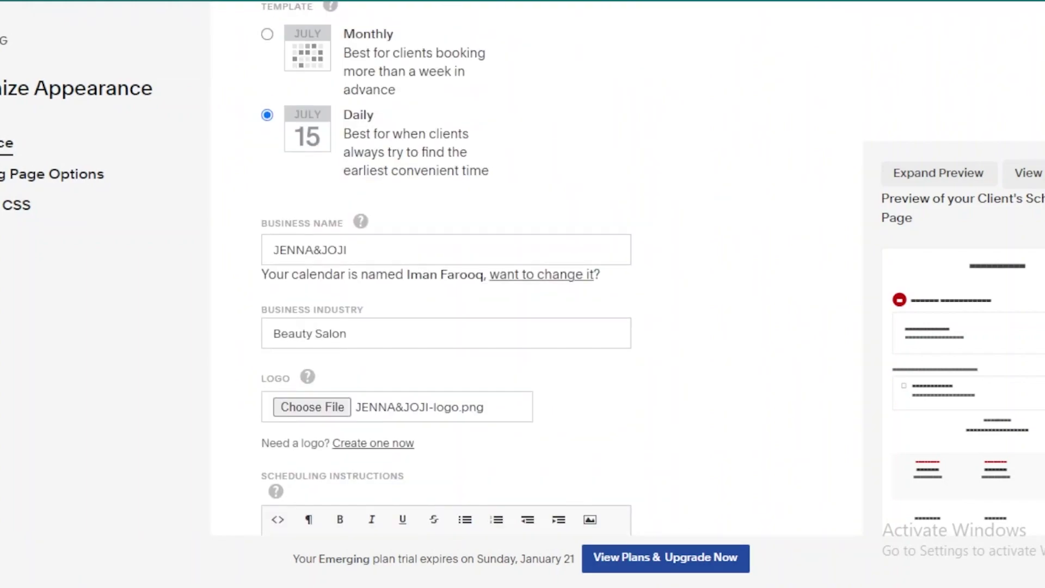
scroll(762, 476, "down", 4)
scroll(762, 477, "up", 7)
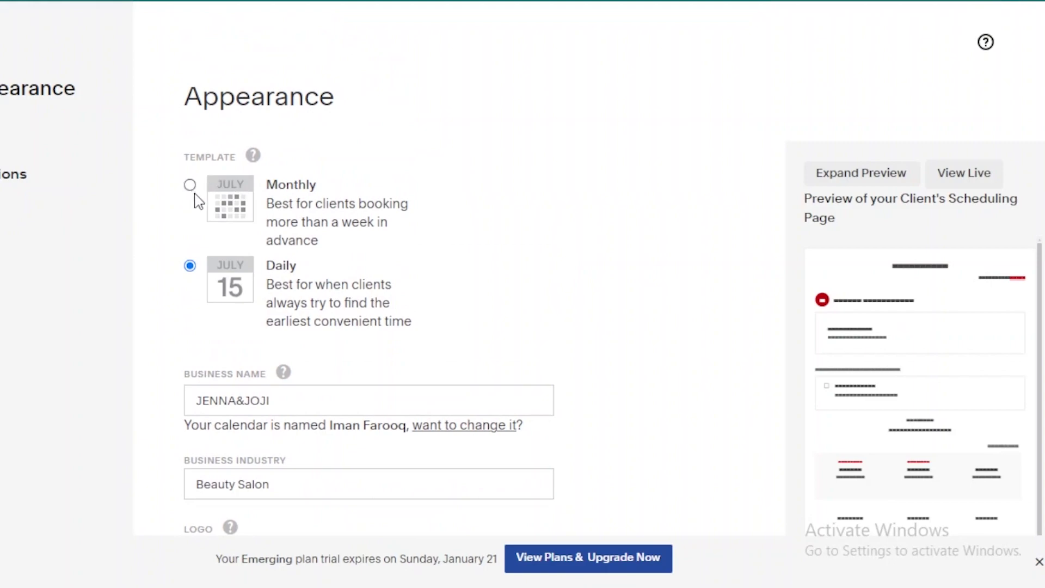
Try the Monthly template and look through its expanded preview of the client's scheduling page
left_click(190, 186)
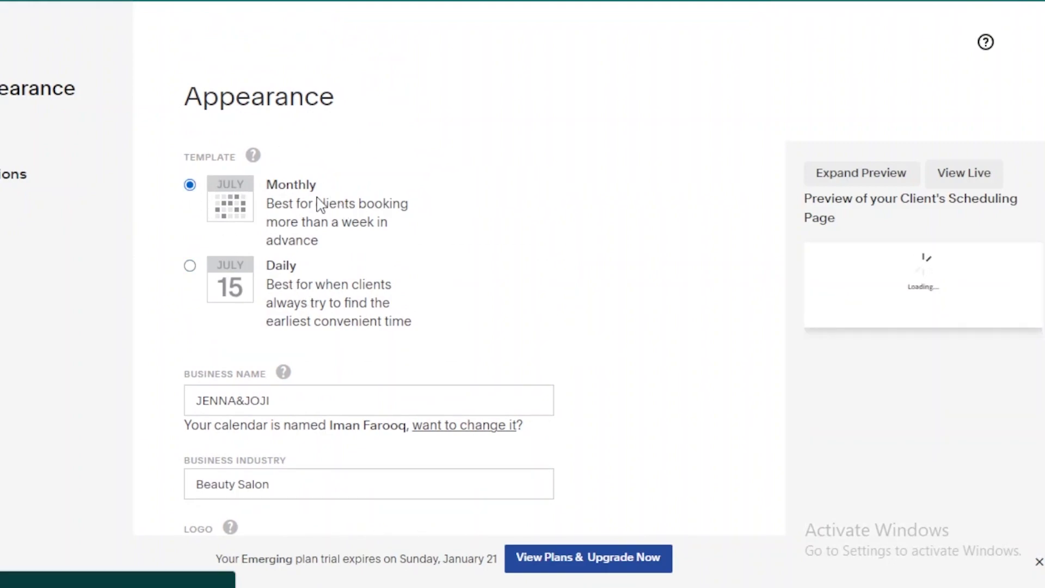
left_click(868, 181)
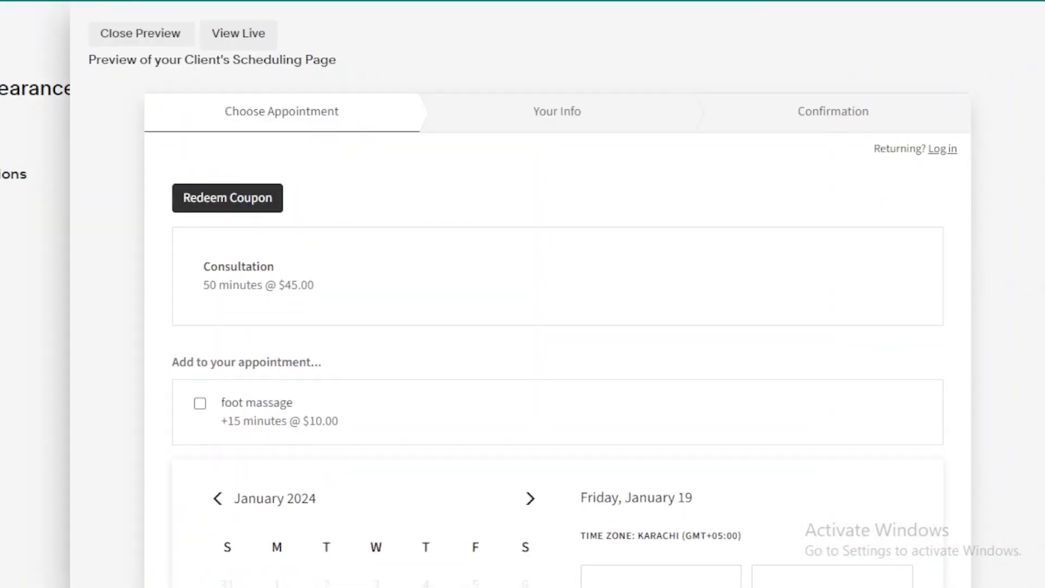
scroll(736, 96, "down", 8)
scroll(736, 96, "up", 8)
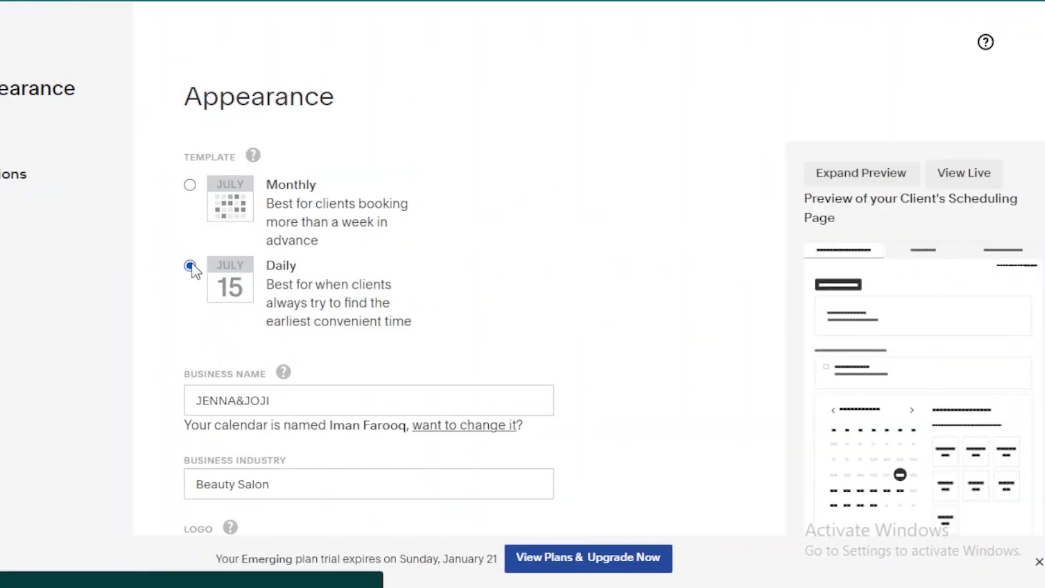
Check the Daily template in the expanded preview, close it, and select the Monthly template
left_click(877, 173)
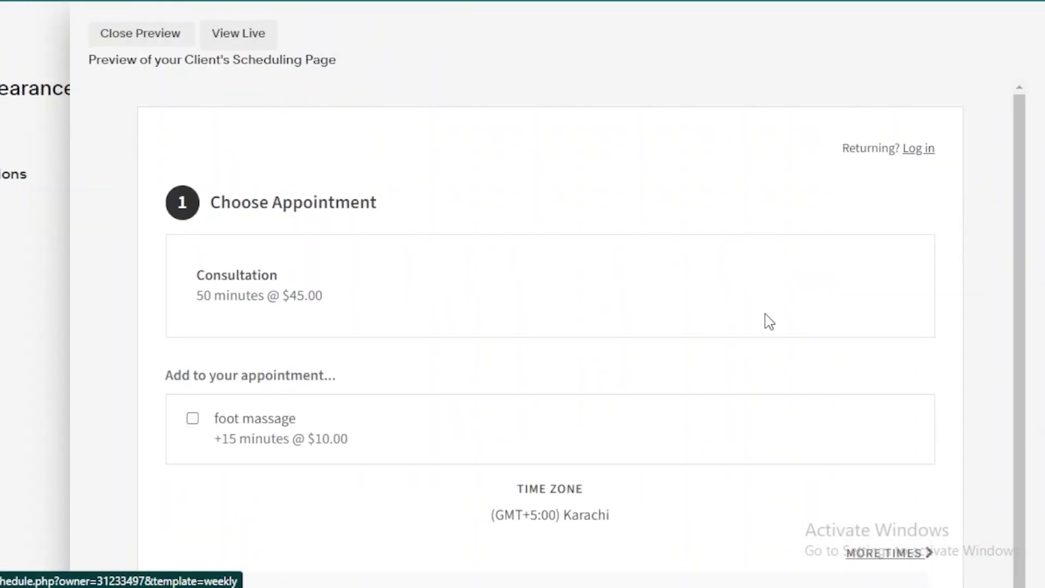
left_click_drag(1024, 246, 1007, 140)
left_click(99, 35)
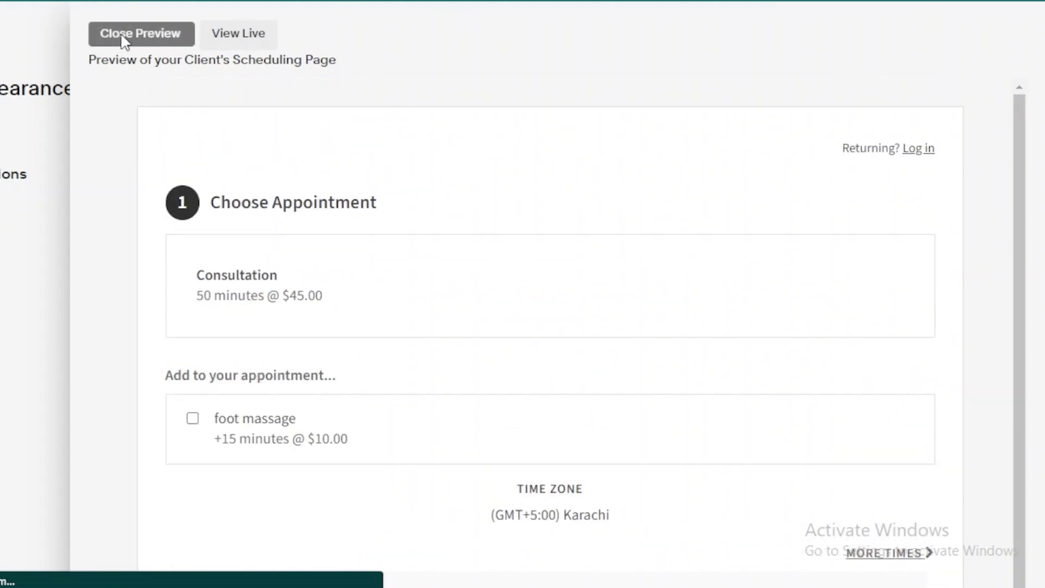
left_click(190, 186)
Try #664040 and the preset red as the body background, and set it to #c94e4e
scroll(381, 272, "down", 12)
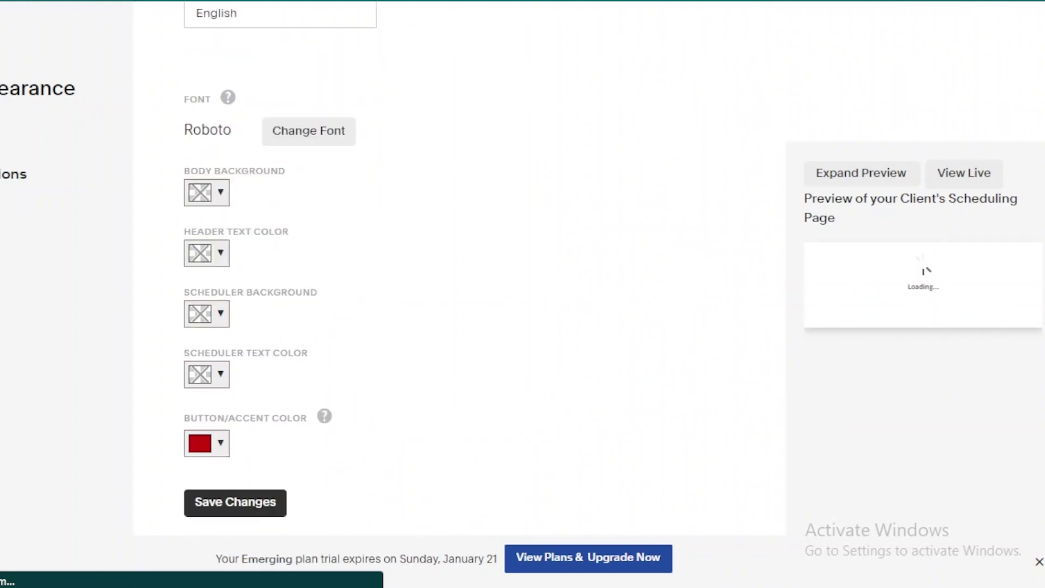
left_click(223, 188)
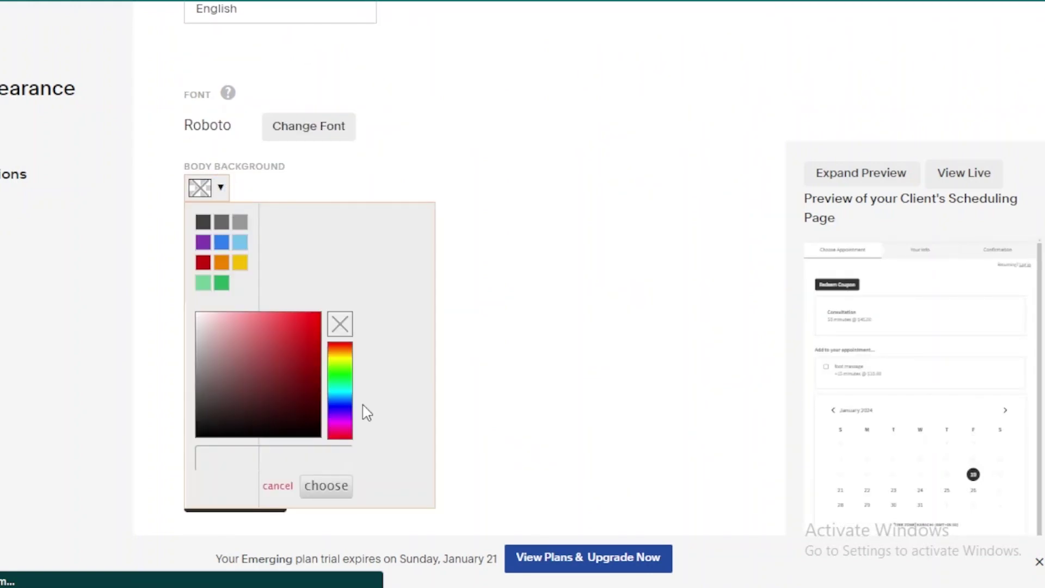
left_click(240, 387)
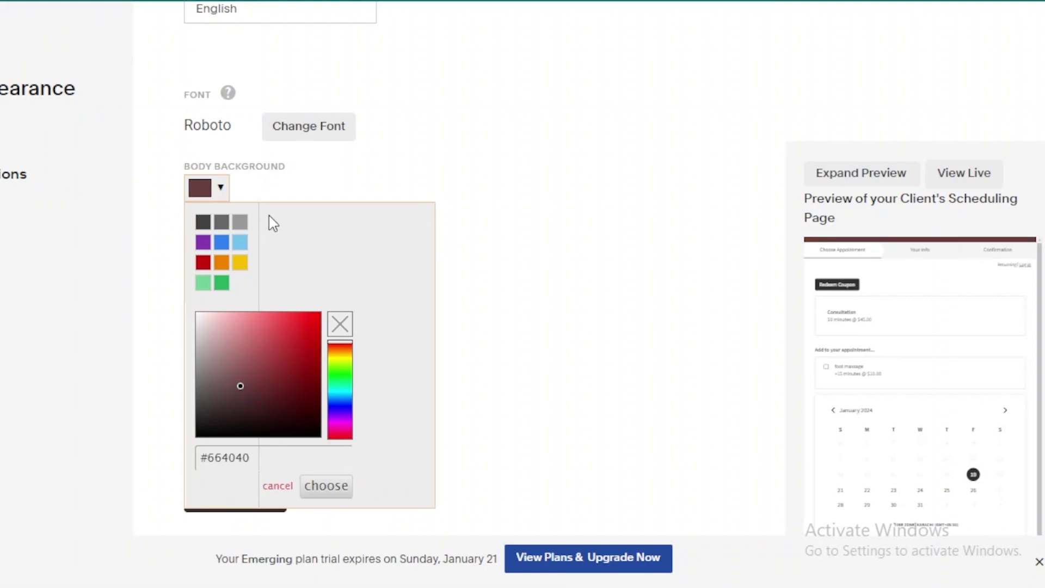
left_click(205, 264)
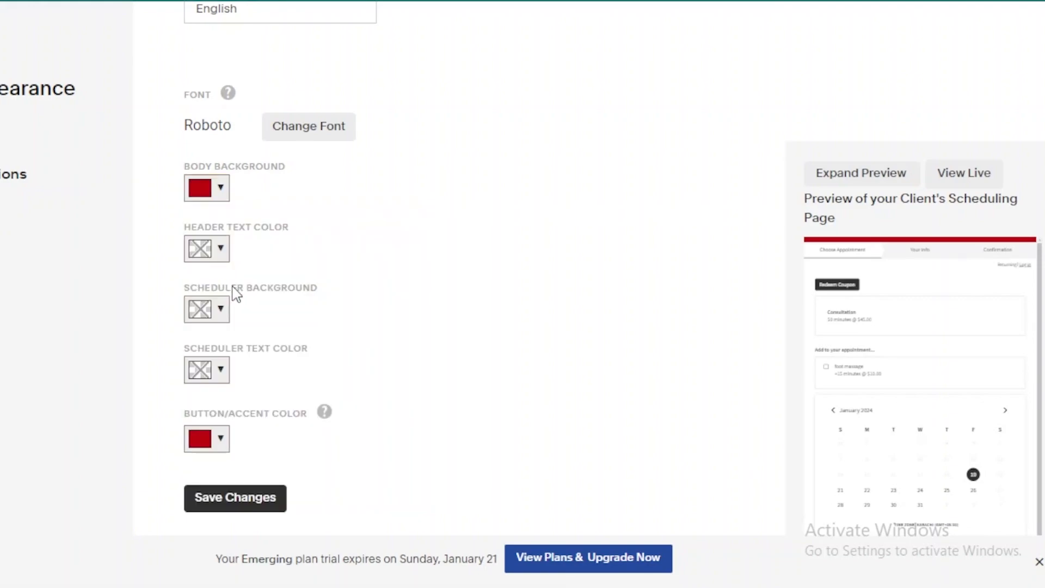
left_click(221, 188)
mouse_move(294, 362)
left_mouse_down()
mouse_move(289, 397)
mouse_move(252, 419)
mouse_move(270, 337)
left_mouse_up()
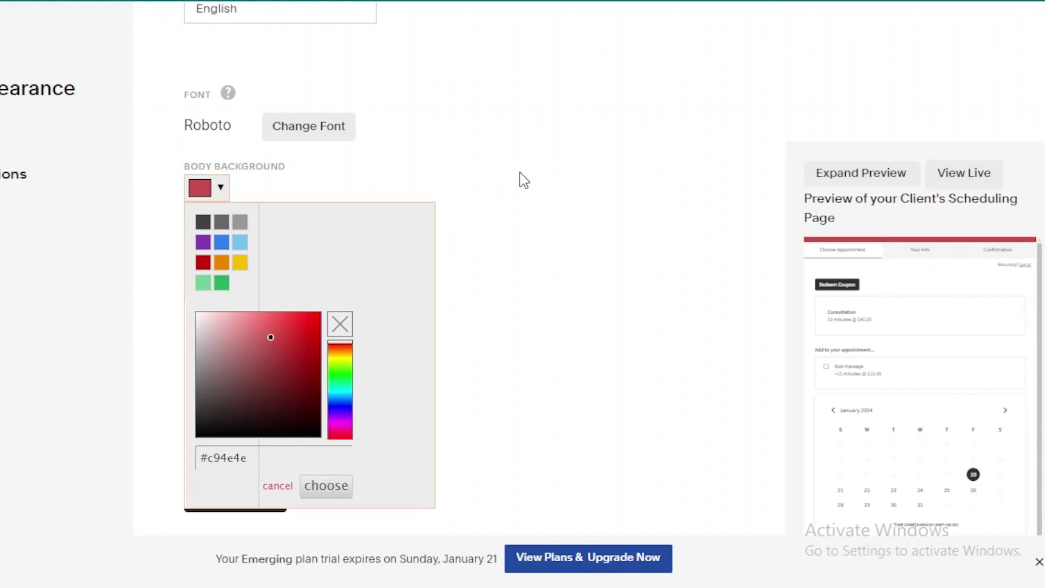
left_click(522, 179)
Set the scheduler background to white (#ffffff) and the scheduler text color to the preset dark gray
left_click(221, 309)
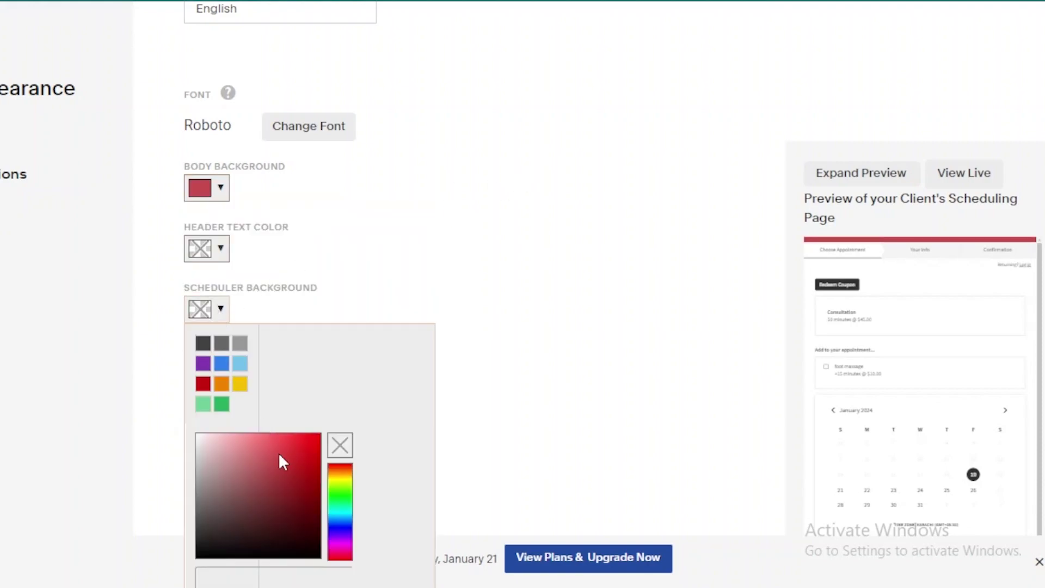
left_click(289, 498)
mouse_move(275, 471)
left_mouse_down()
mouse_move(243, 497)
mouse_move(197, 422)
mouse_move(210, 455)
mouse_move(201, 446)
mouse_move(199, 555)
mouse_move(196, 427)
left_mouse_up()
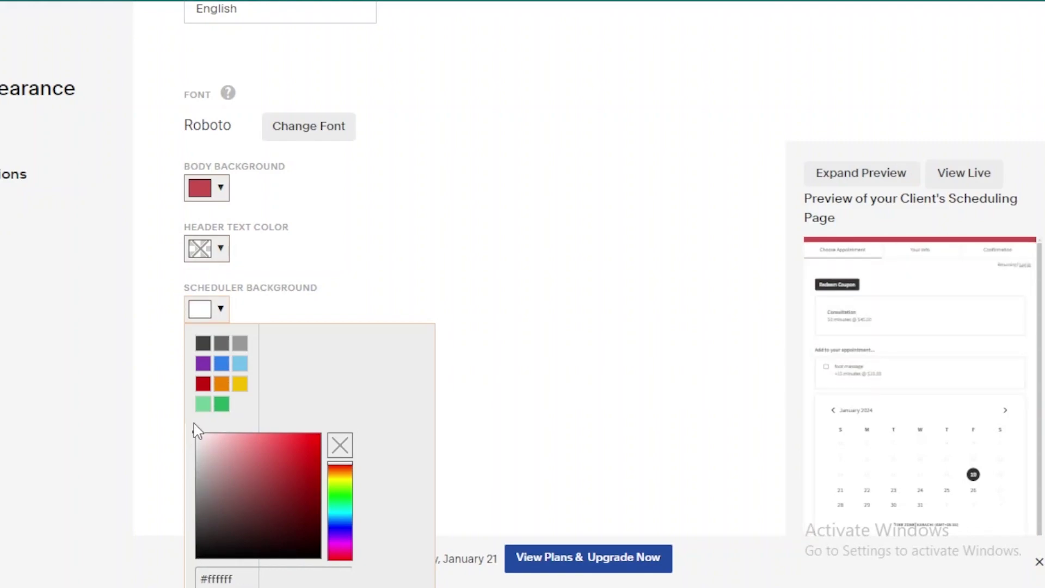
left_click(514, 313)
left_click(221, 377)
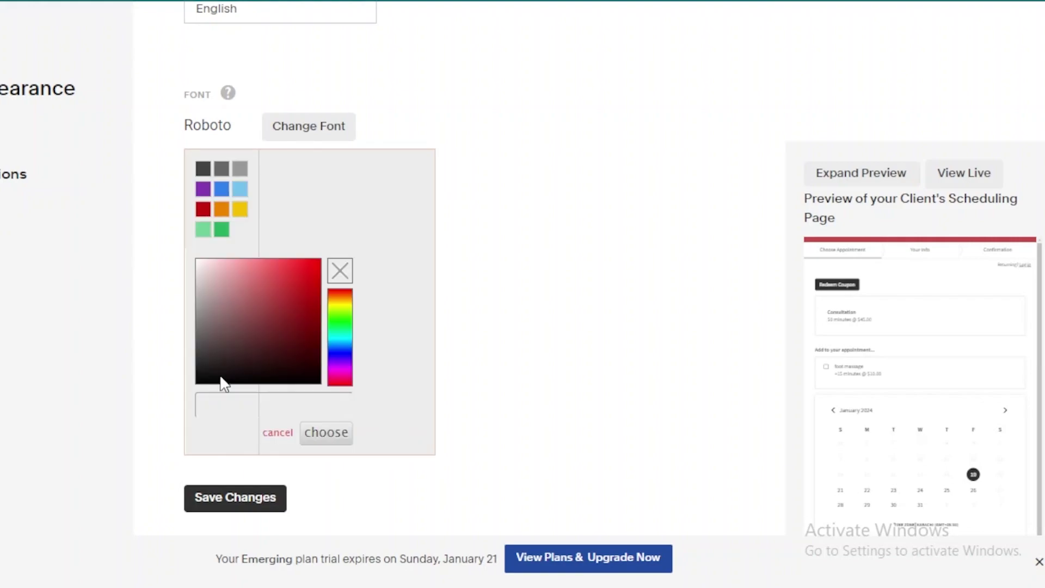
left_click(209, 166)
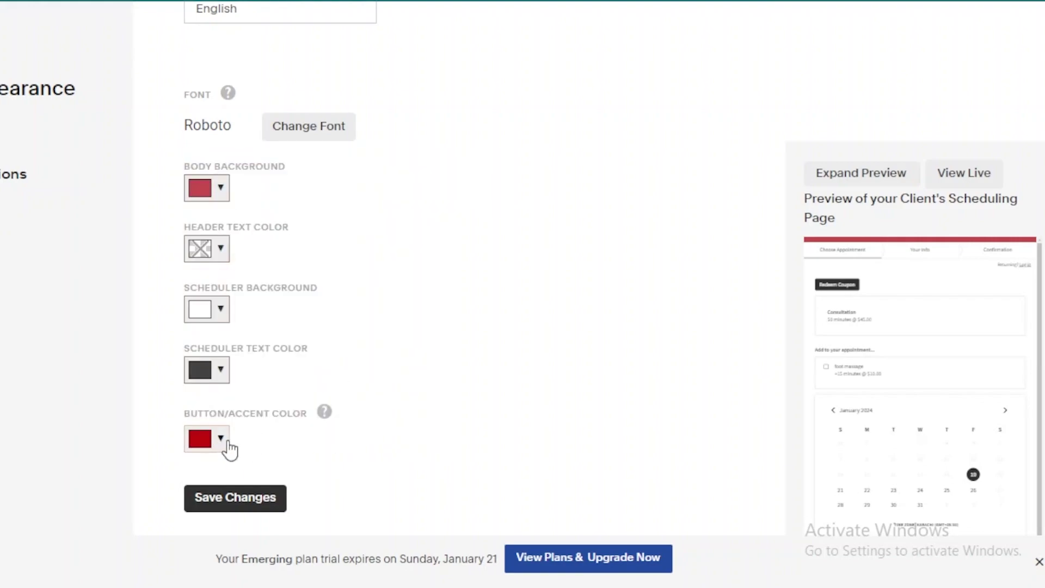
Set the body background to the preset red and save the appearance changes
left_click(220, 189)
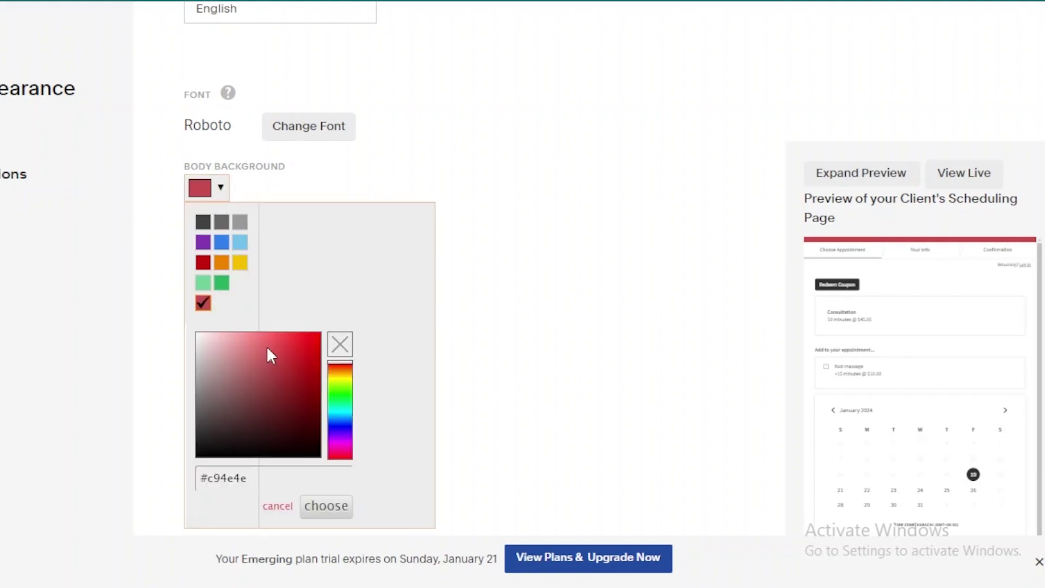
left_click(206, 306)
left_click(217, 188)
left_click(203, 262)
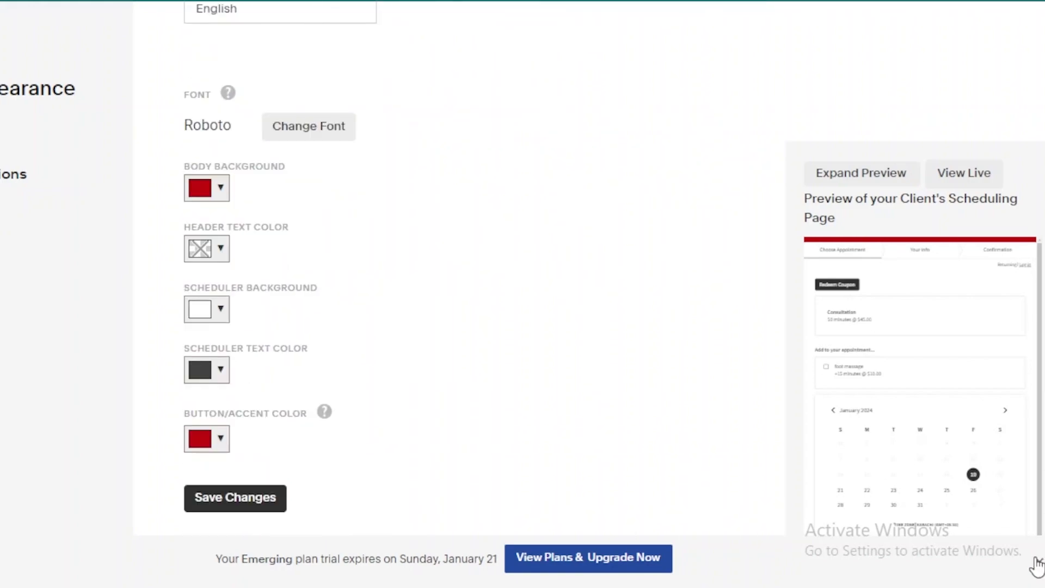
left_click(240, 505)
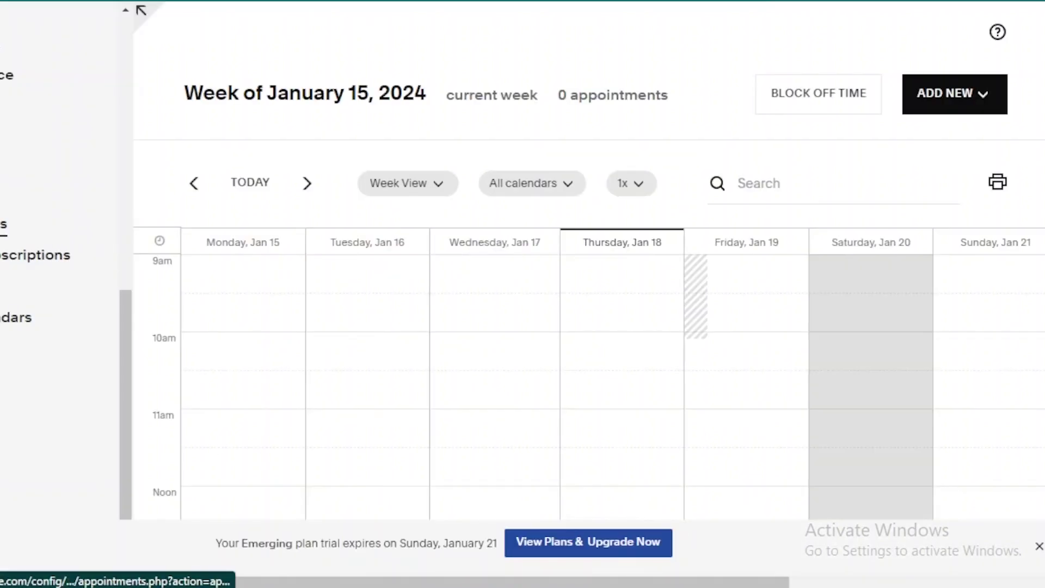
Add a new type of service in the appointment types and name it "AROMA THERAPHY"
left_click(3, 224)
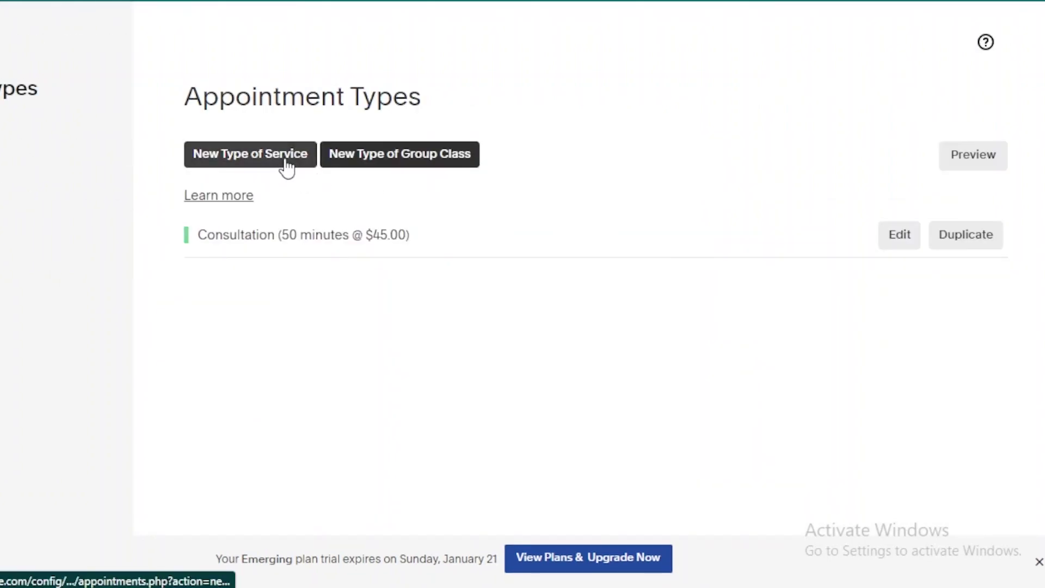
left_click(287, 159)
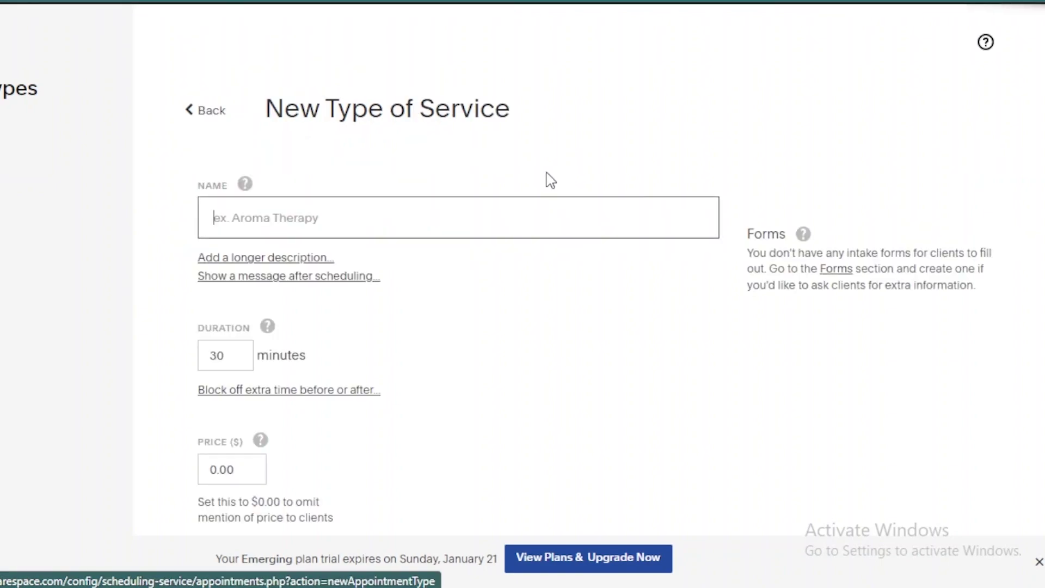
left_click(333, 218)
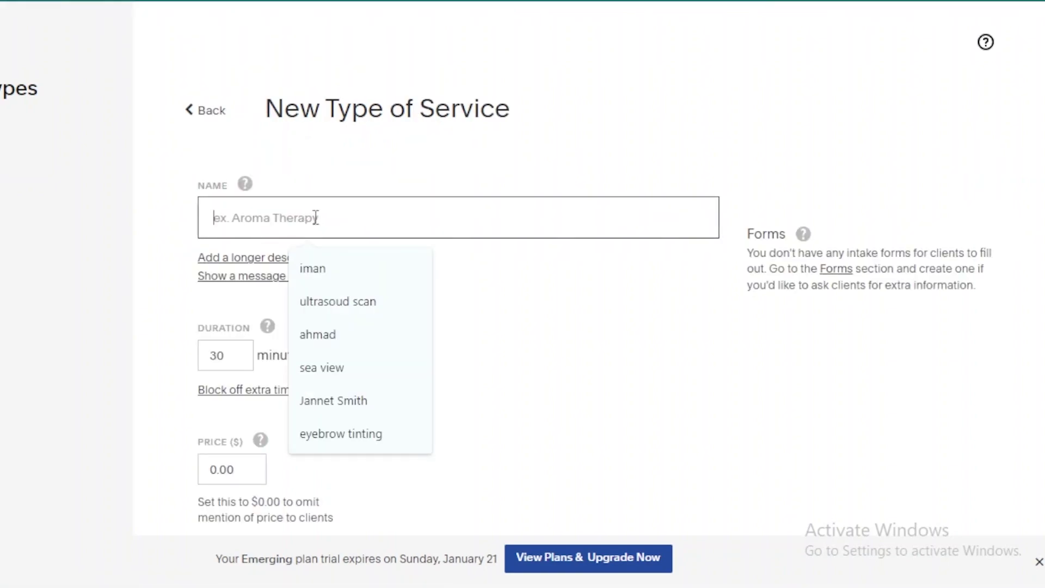
type("AROMA THERAPHY")
Set the service's duration to 50 minutes and its price to $50
left_click(226, 368)
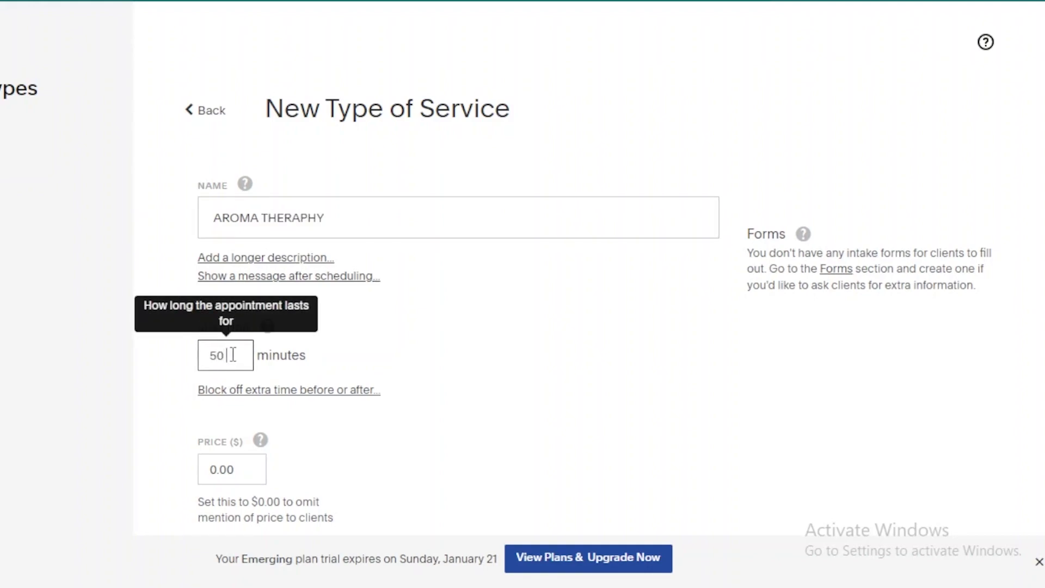
scroll(1034, 209, "down", 3)
left_click(238, 325)
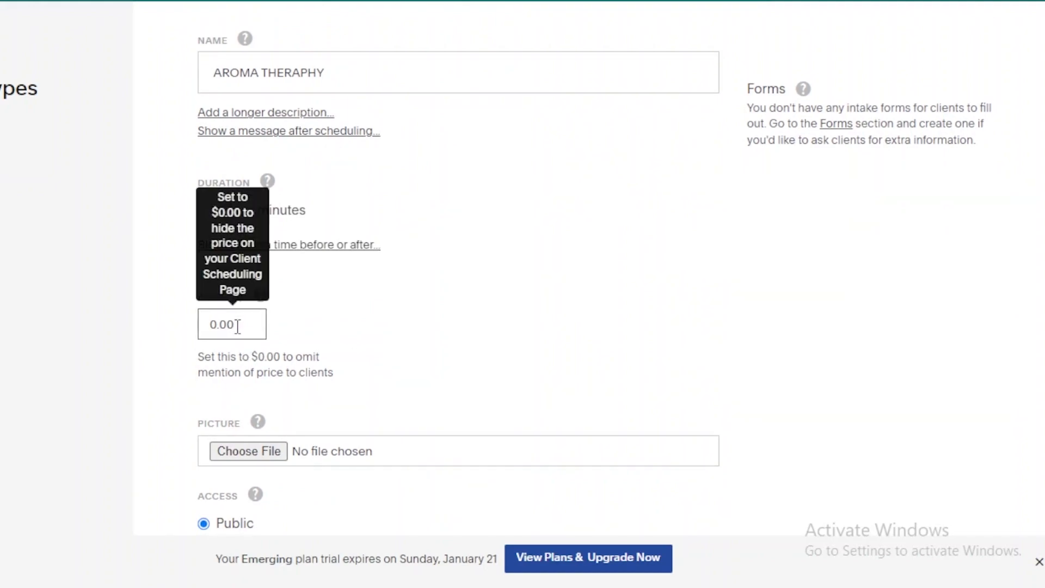
key("BackSpace")
key("BackSpace")
key("BackSpace")
key("BackSpace")
type("50")
Read through the service's Public and Private access options and the class or group event option
scroll(301, 438, "down", 2)
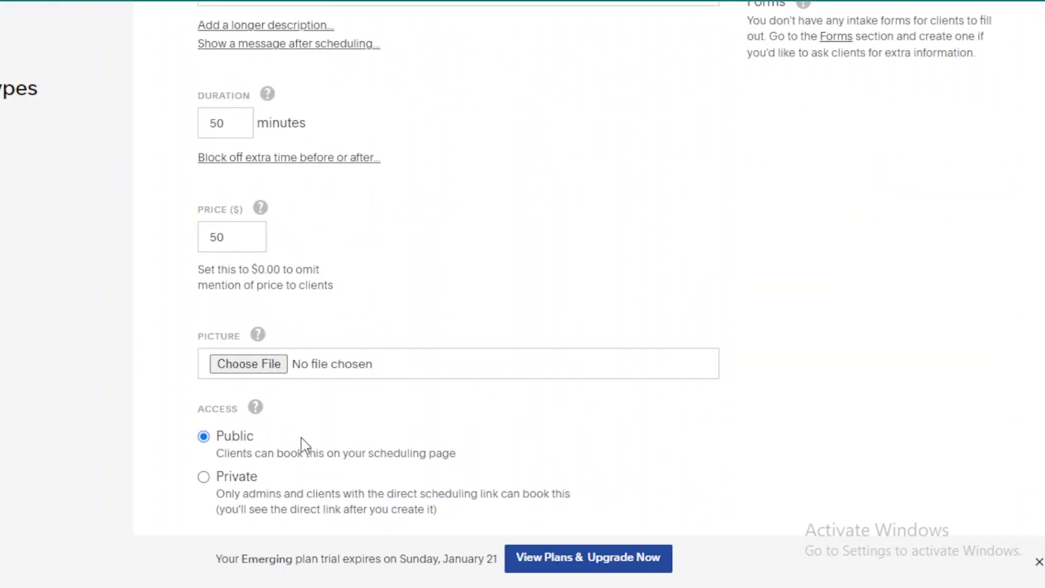
scroll(291, 419, "down", 2)
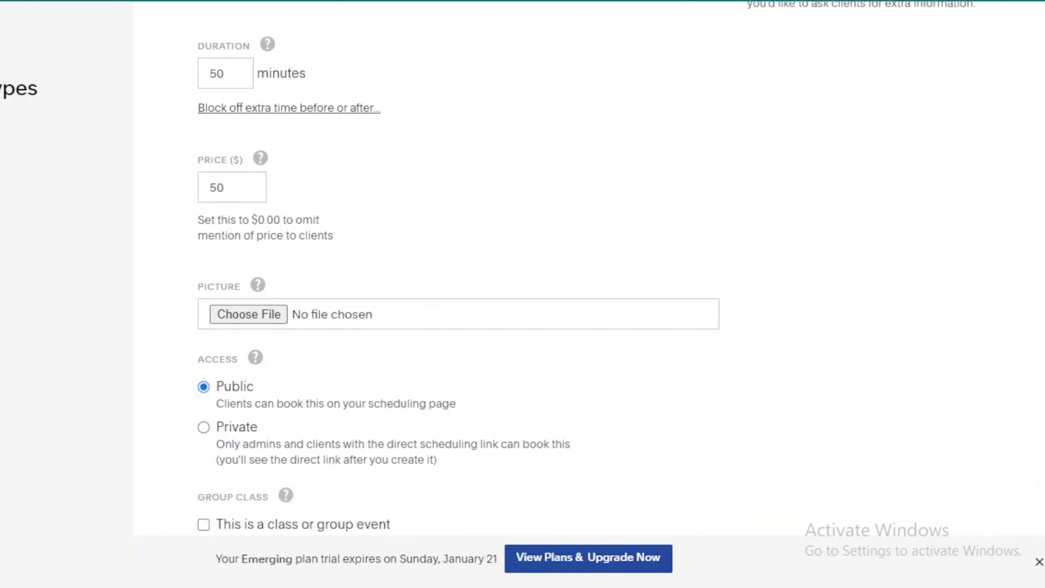
left_click_drag(424, 400, 216, 384)
double_click(547, 448)
left_click(547, 447)
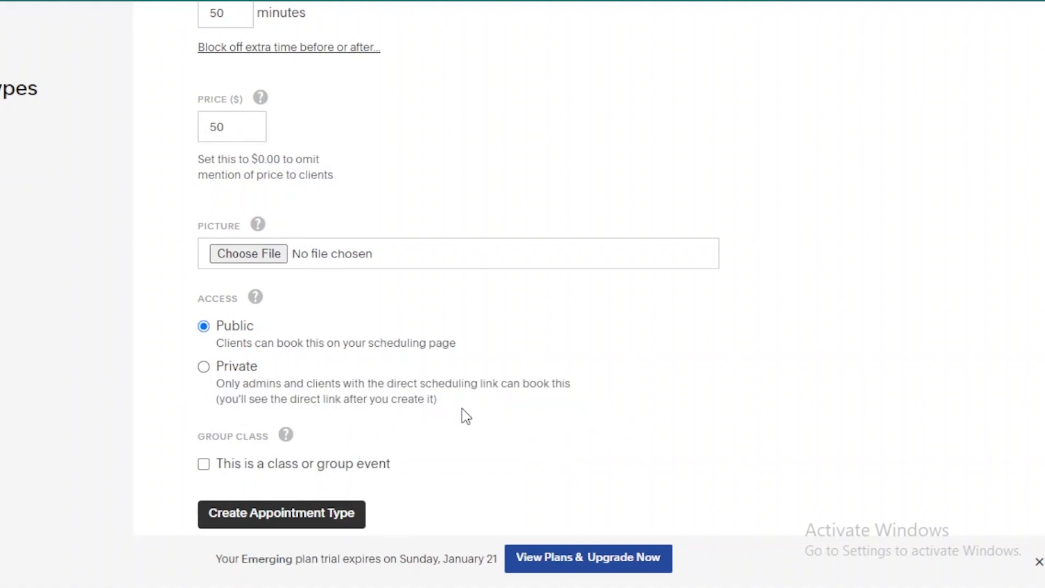
left_click_drag(478, 418, 205, 380)
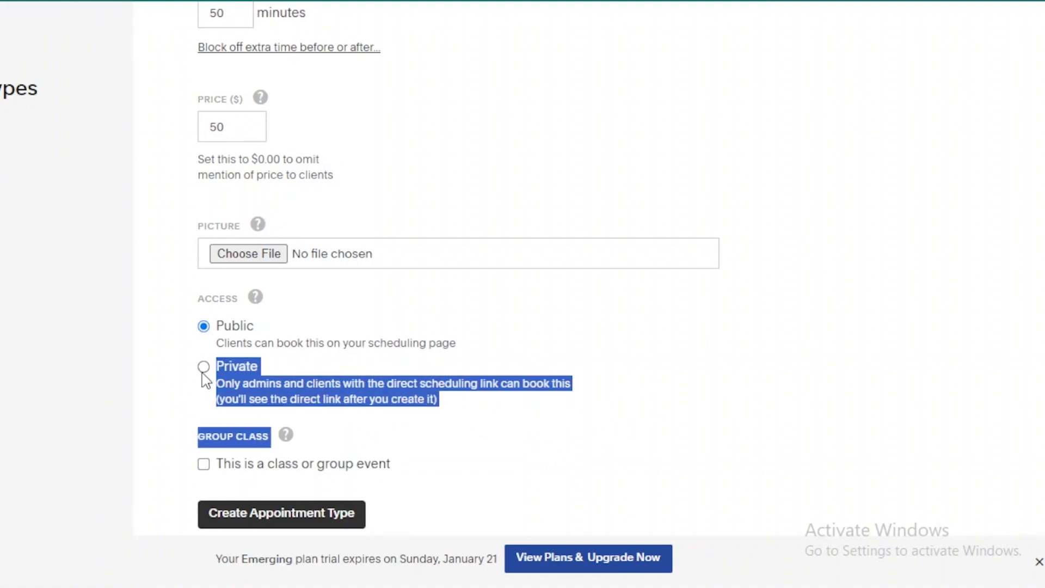
left_click(193, 393)
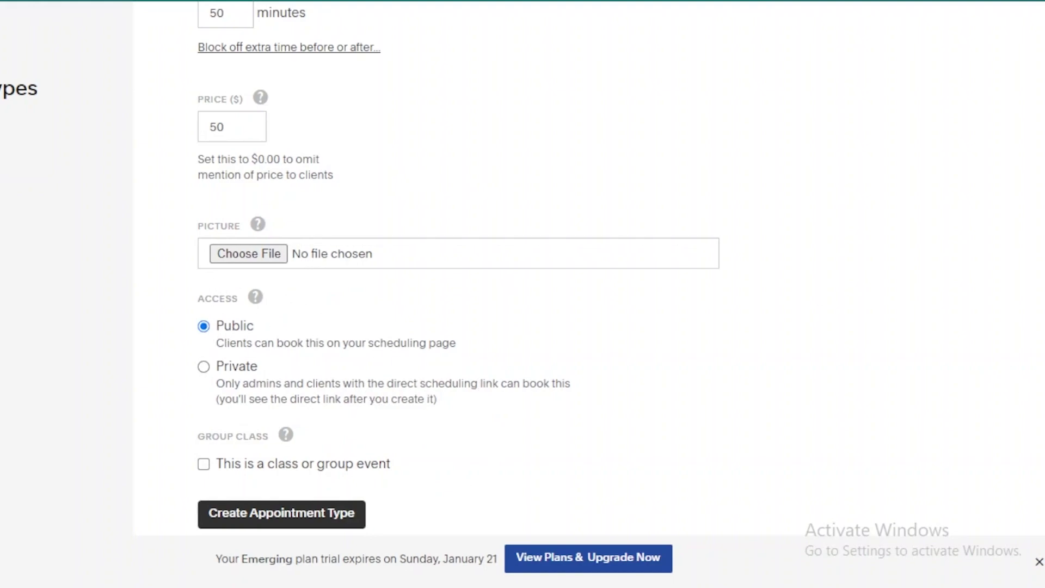
scroll(457, 265, "up", 1)
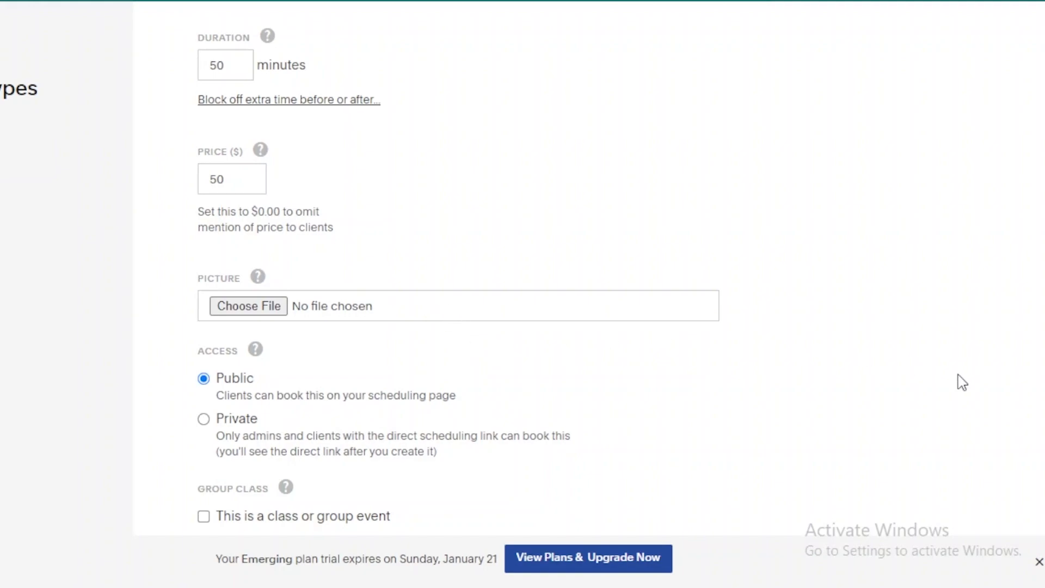
scroll(333, 464, "down", 1)
left_click_drag(278, 449, 330, 462)
left_click(637, 479)
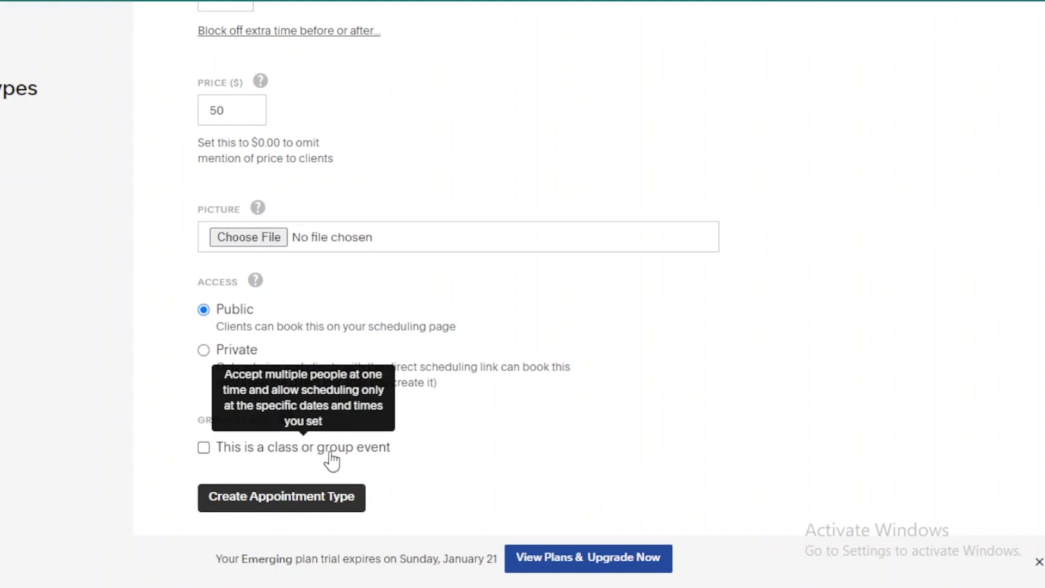
Create the AROMA THERAPHY appointment type with public access
left_click(301, 506)
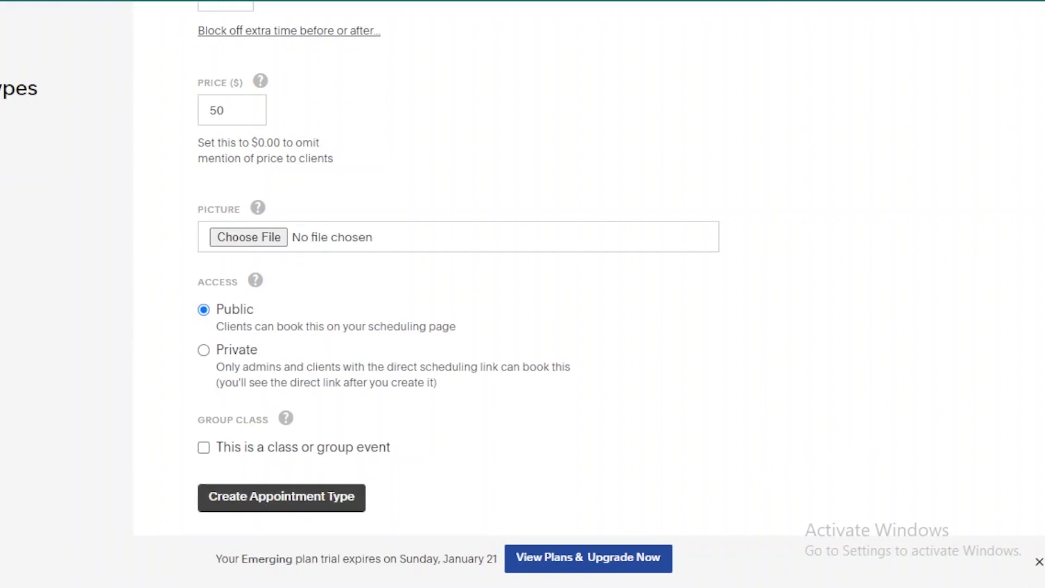
scroll(1043, 373, "up", 2)
scroll(522, 294, "up", 4)
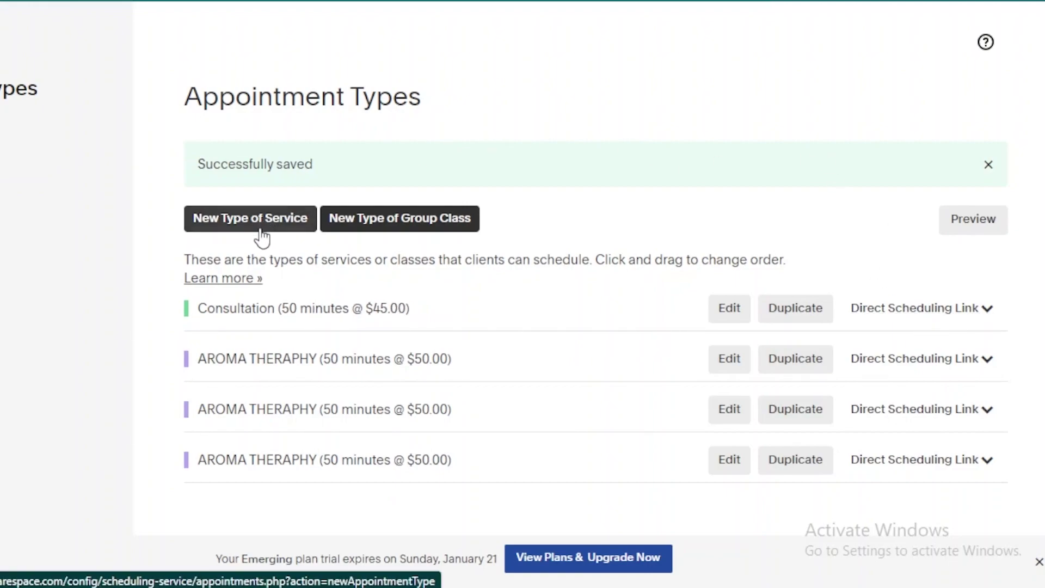
View the existing appointment add-ons and coupons, and return to the main scheduling menu
left_click(1, 164)
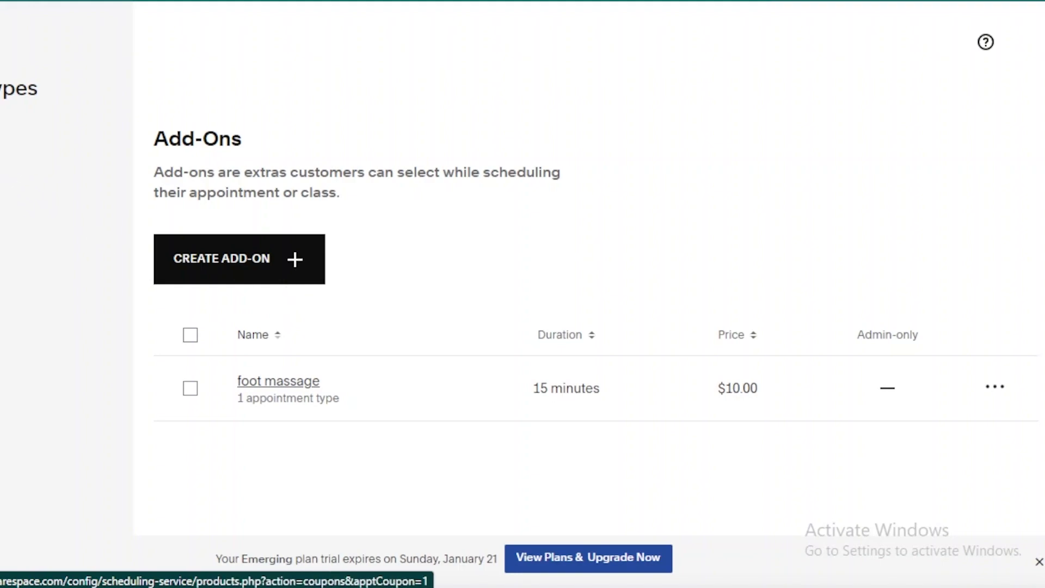
left_click(18, 206)
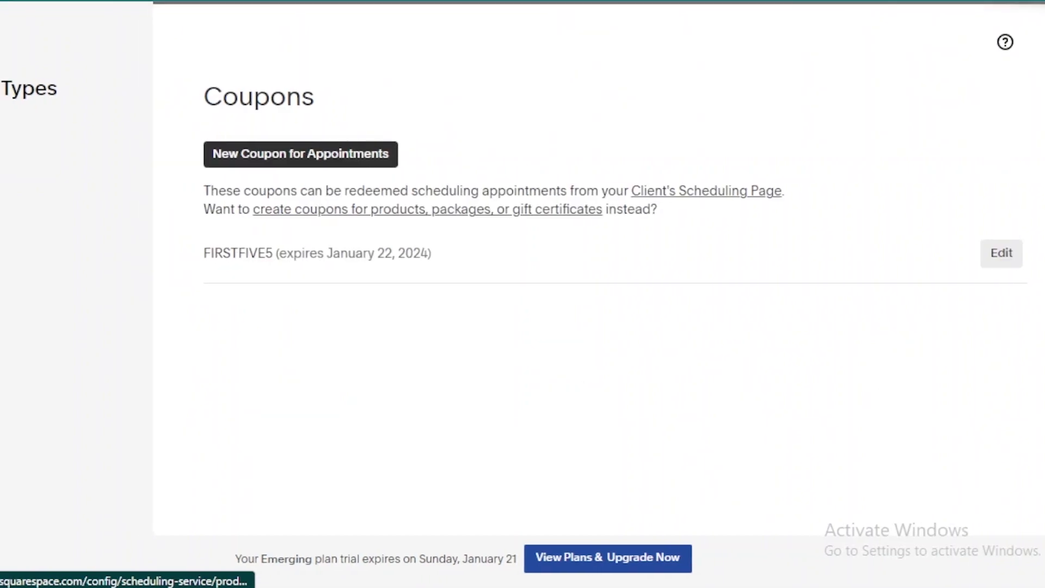
left_click(13, 42)
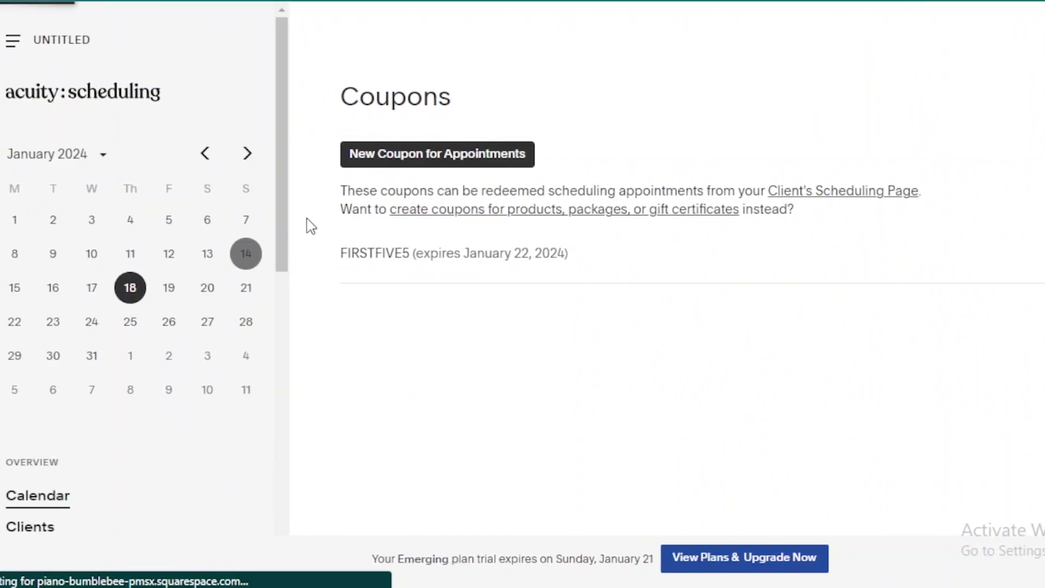
Open the Availability settings and review the calendar's regular weekly hours
left_click_drag(285, 221, 301, 427)
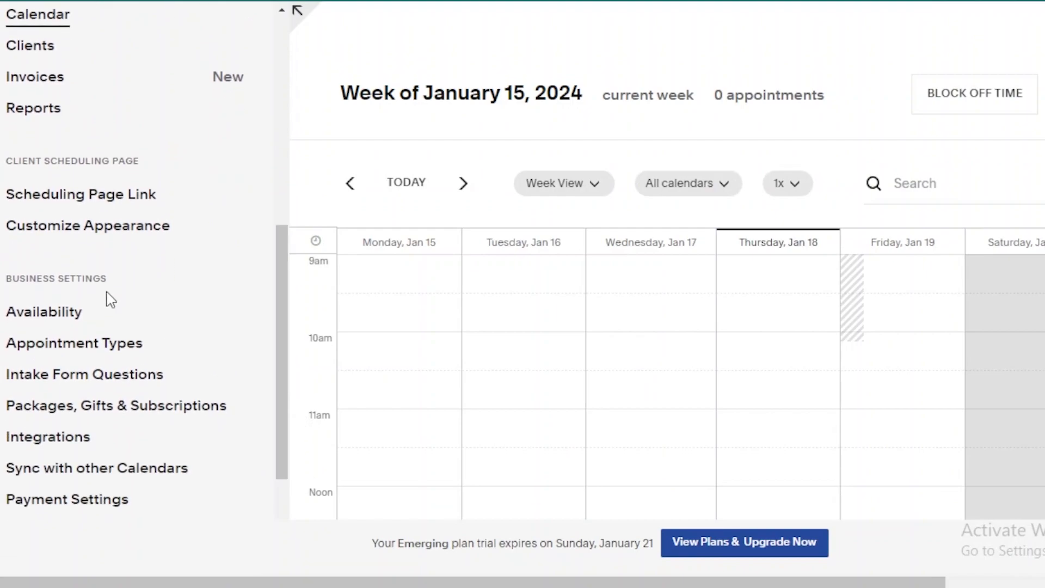
left_click(95, 314)
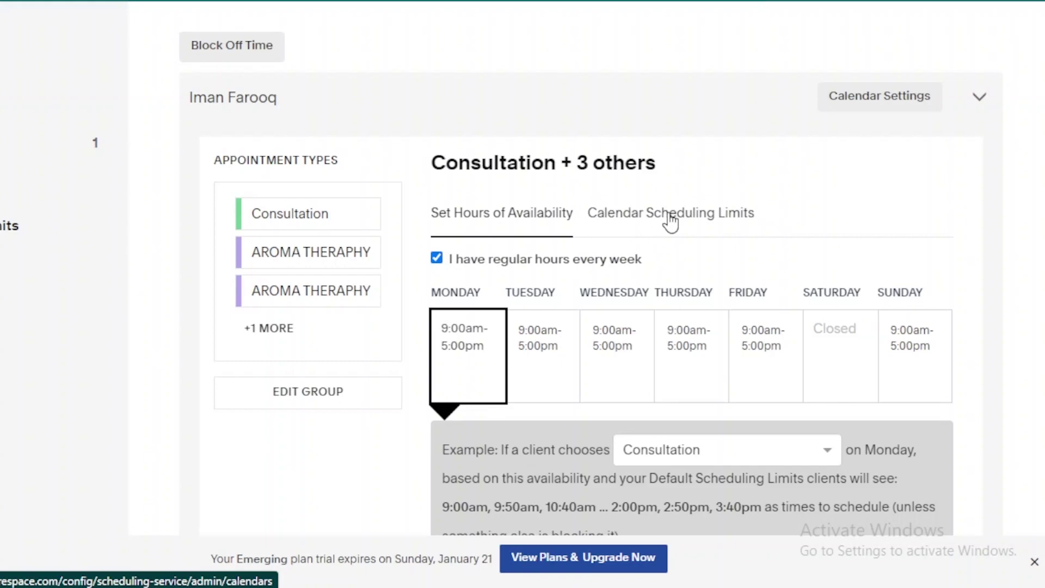
scroll(591, 304, "down", 1)
scroll(595, 294, "down", 3)
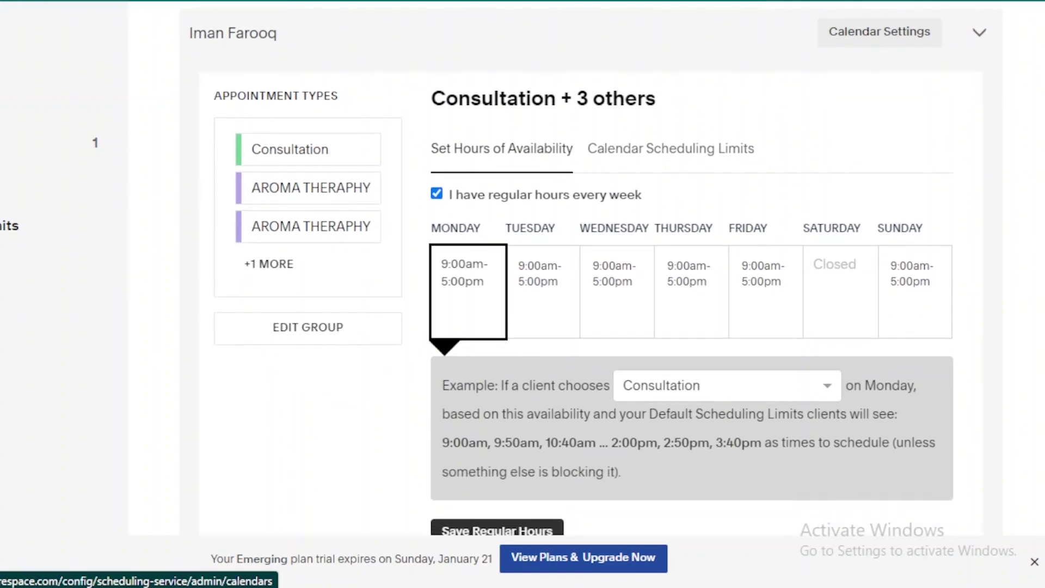
scroll(595, 294, "down", 1)
scroll(548, 337, "down", 2)
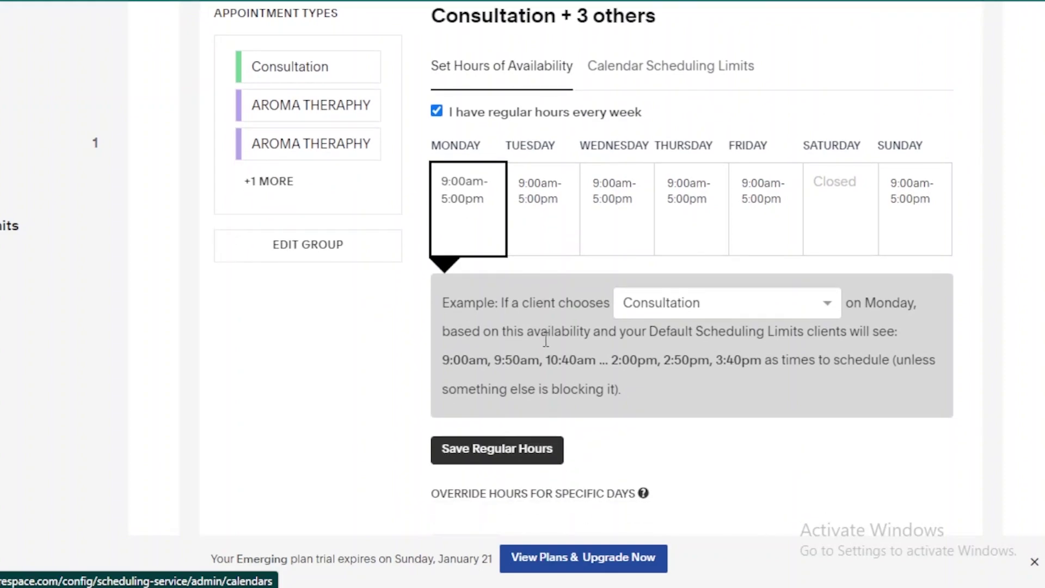
Preview Monday's availability example with AROMA THERAPHY as the client's chosen appointment type
left_click_drag(488, 302, 596, 312)
left_click(730, 301)
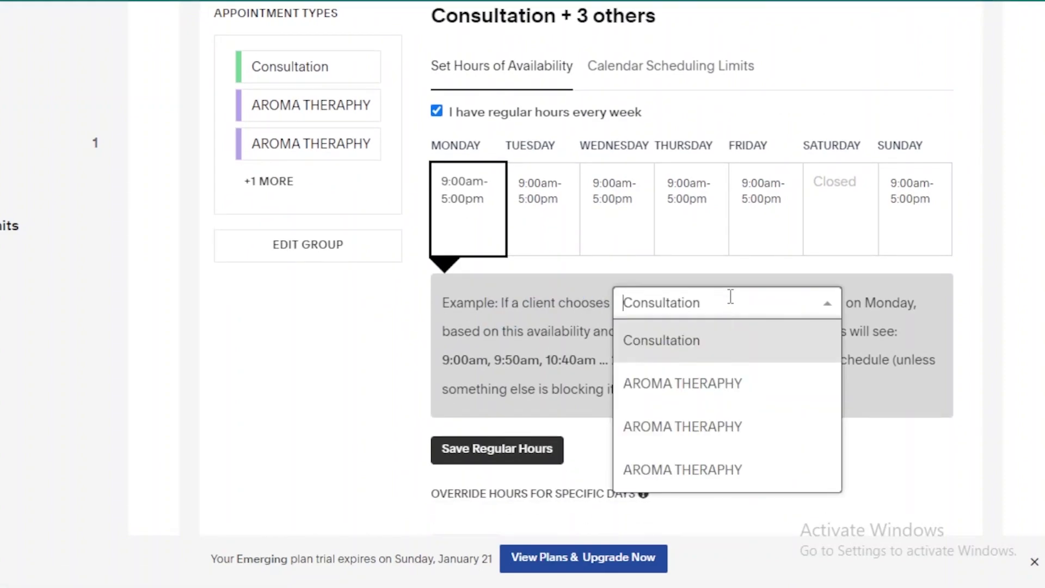
left_click(724, 387)
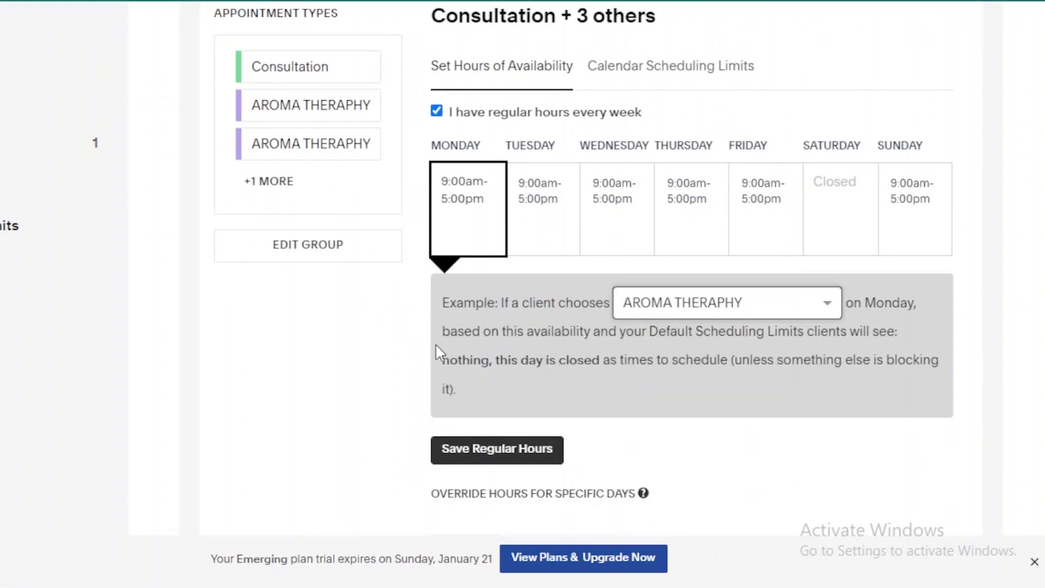
left_click_drag(472, 334, 661, 328)
left_click(675, 390)
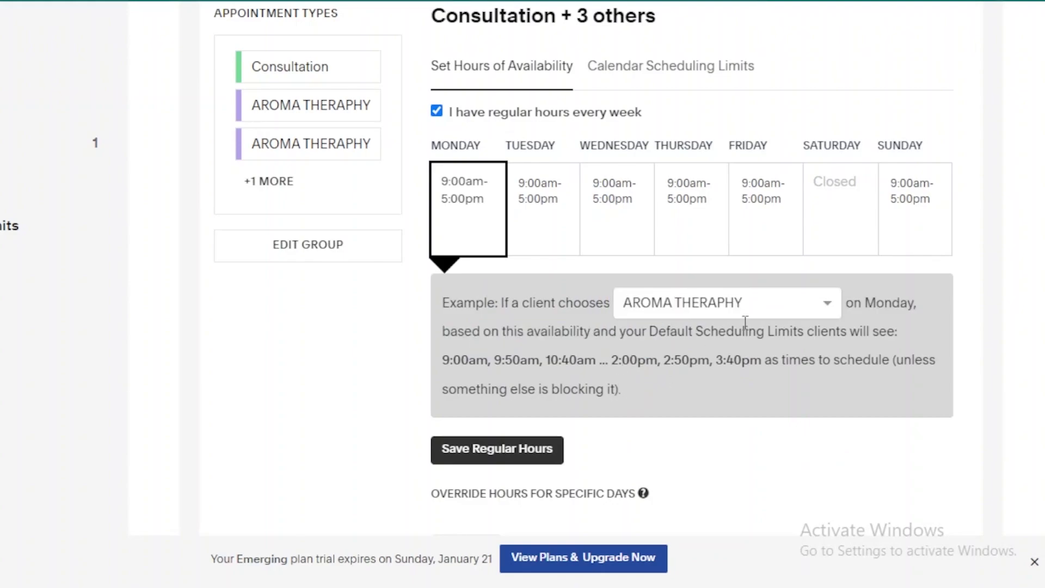
Read through the example appointment times that clients will see on Monday for AROMA THERAPHY
left_click_drag(467, 362, 717, 360)
left_click(566, 382)
left_click(666, 377)
left_click(767, 369)
scroll(646, 229, "down", 3)
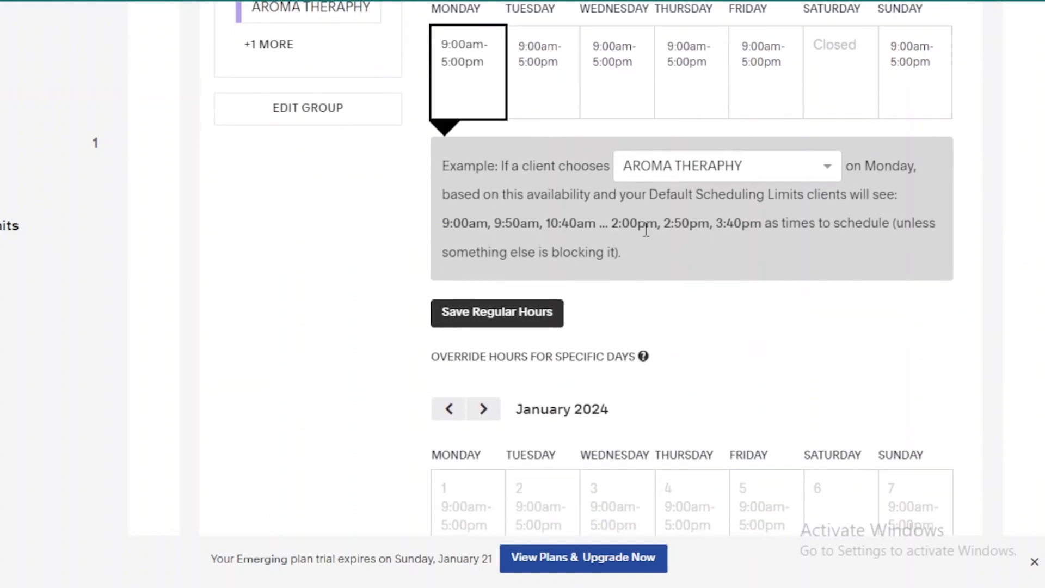
left_click_drag(610, 223, 691, 221)
left_click(680, 228)
left_click(703, 245)
Examine the January 2024 calendar of override hours for specific days and view the Calendar Scheduling Limits
scroll(658, 331, "down", 8)
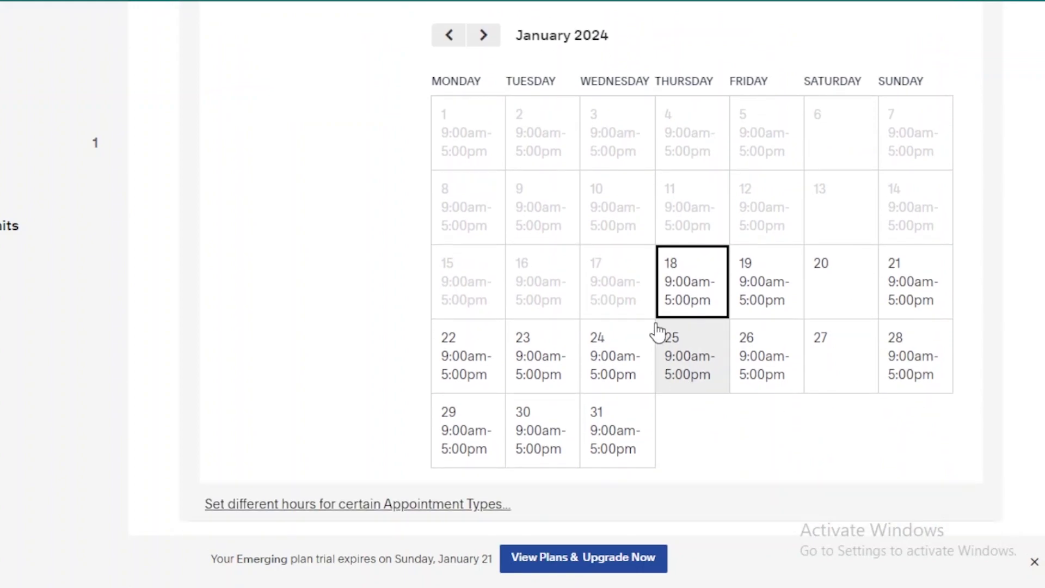
scroll(658, 331, "up", 8)
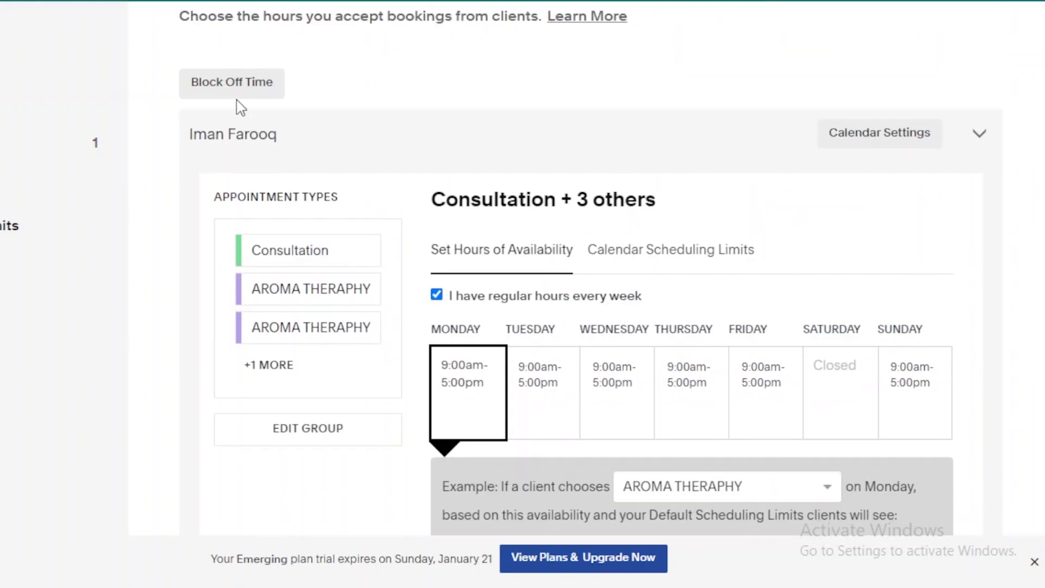
left_click(688, 256)
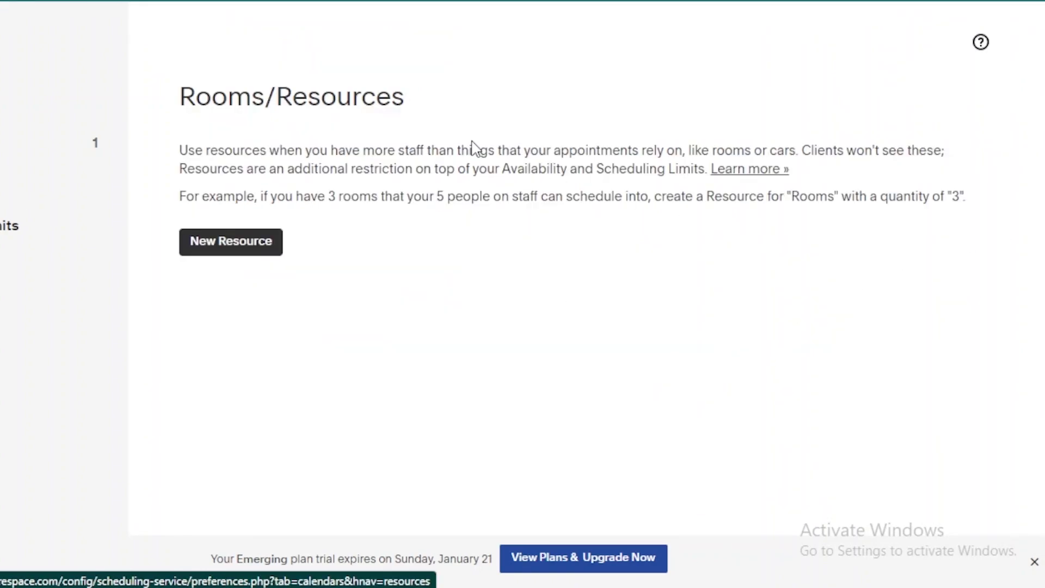
Read the Rooms/Resources explanation, open the new resource form, and return to the main scheduling menu
left_click_drag(327, 195, 873, 196)
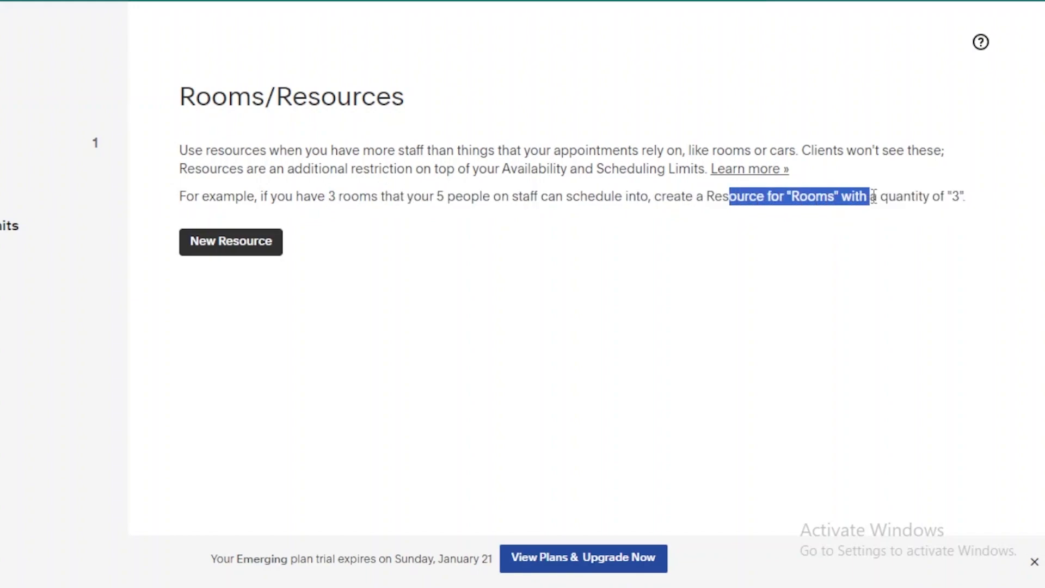
left_click(764, 227)
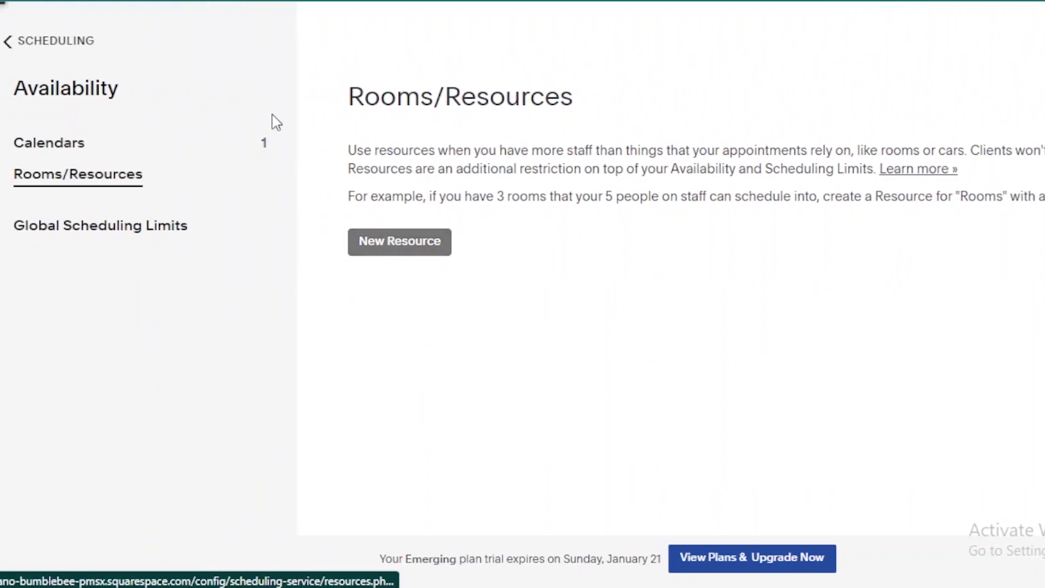
left_click(6, 42)
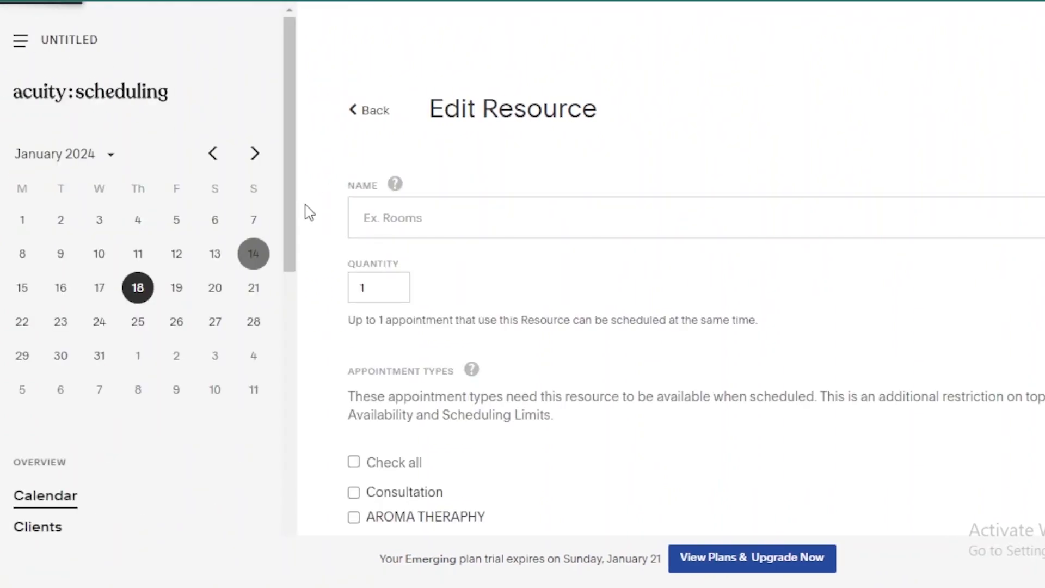
Open the Intake Form Questions settings and read how custom and private forms are used
left_click_drag(296, 203, 319, 455)
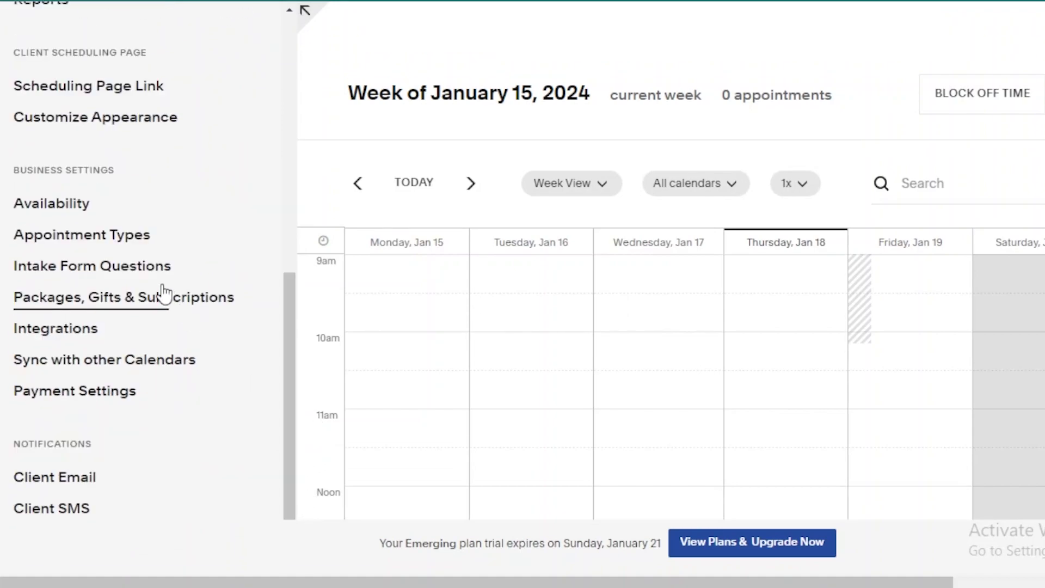
left_click(147, 268)
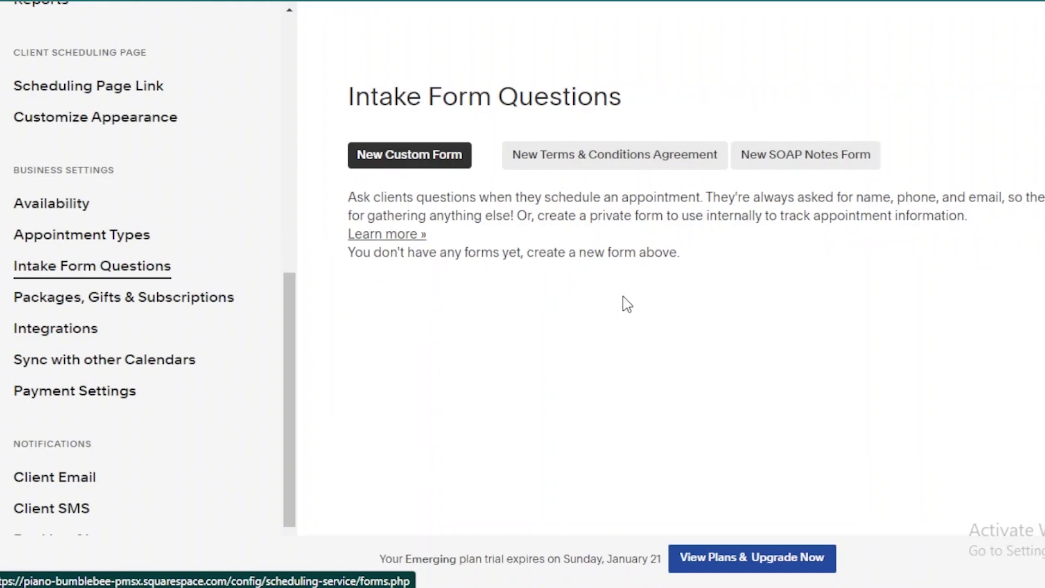
left_click_drag(636, 216, 798, 234)
left_click(707, 343)
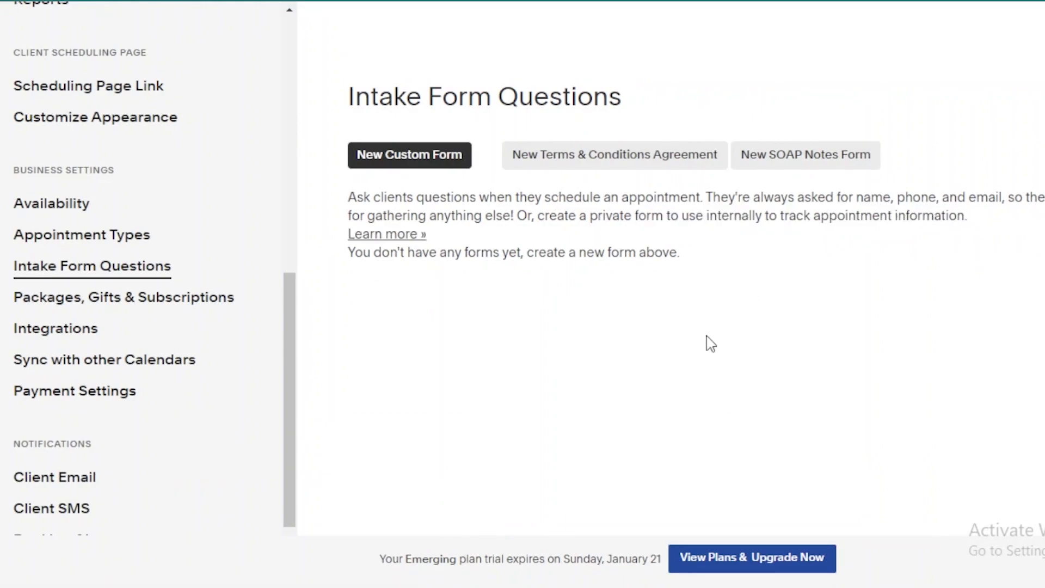